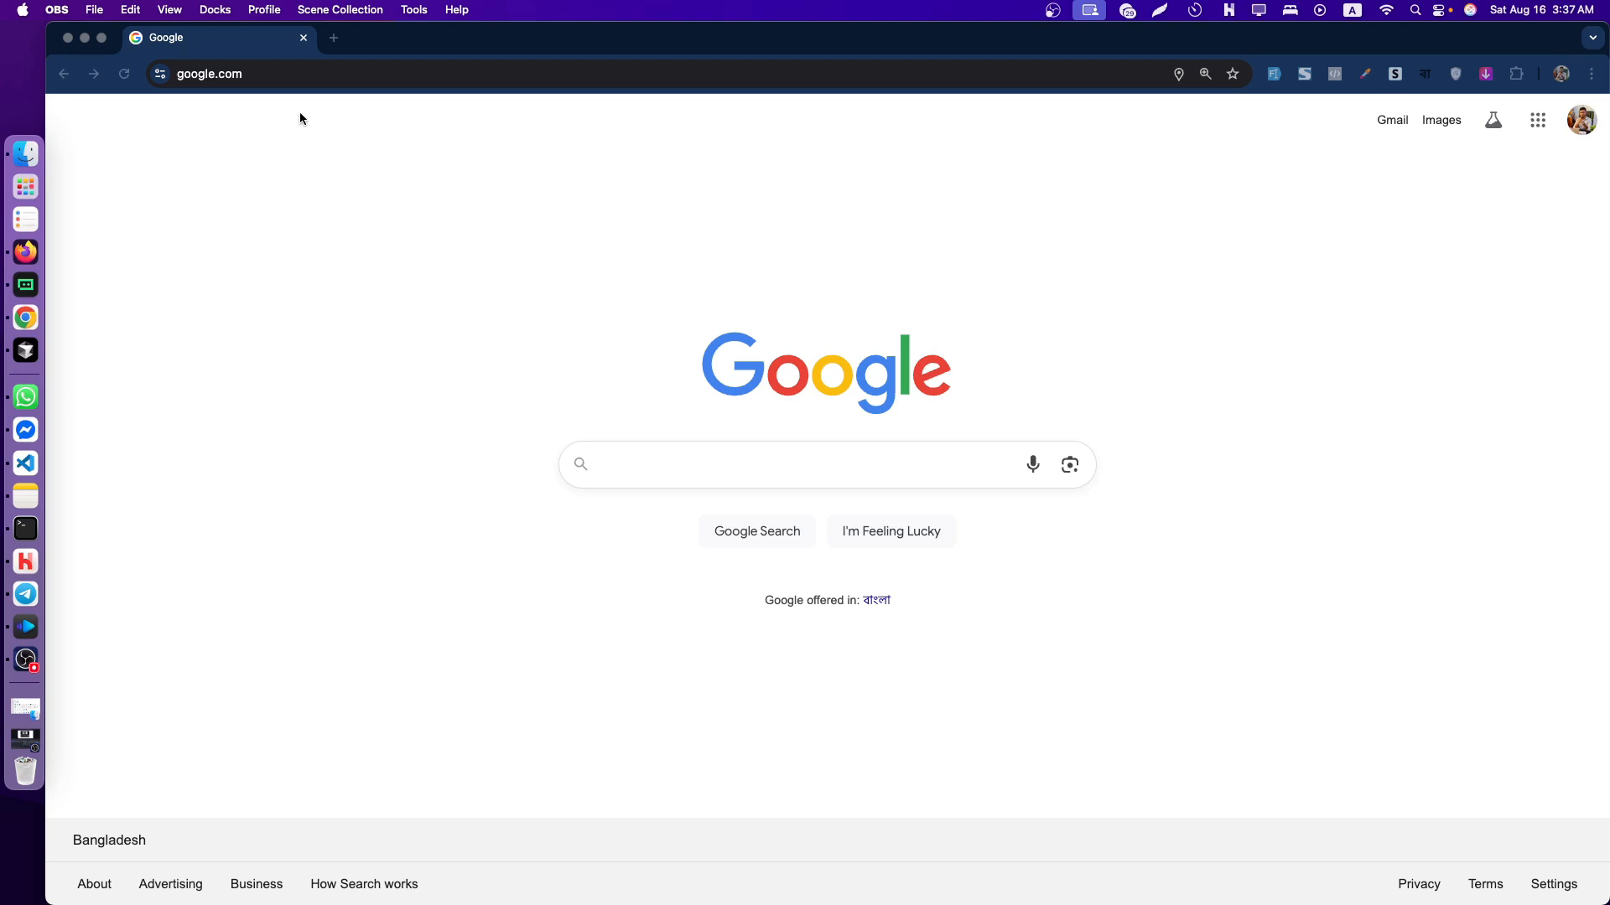
Load business.facebook.com in a new Chrome tab to reach Meta Business Suite's DexoHost home page.
{"action": "left_click", "coordinate": [333, 42]}
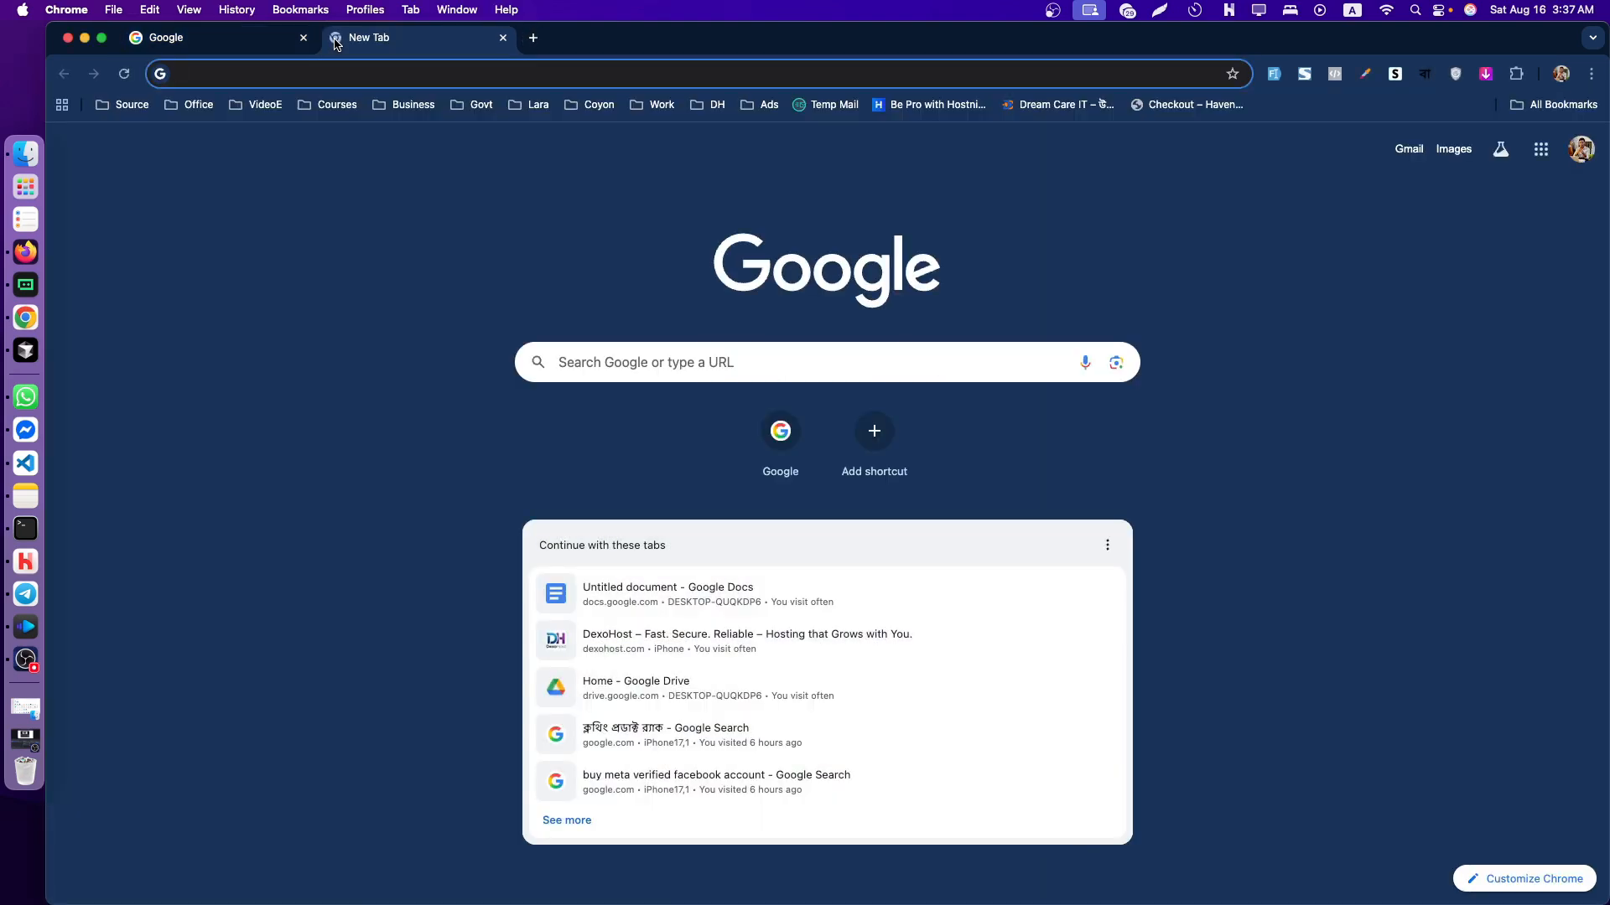
{"action": "type", "text": "busi"}
{"action": "key", "text": "Right"}
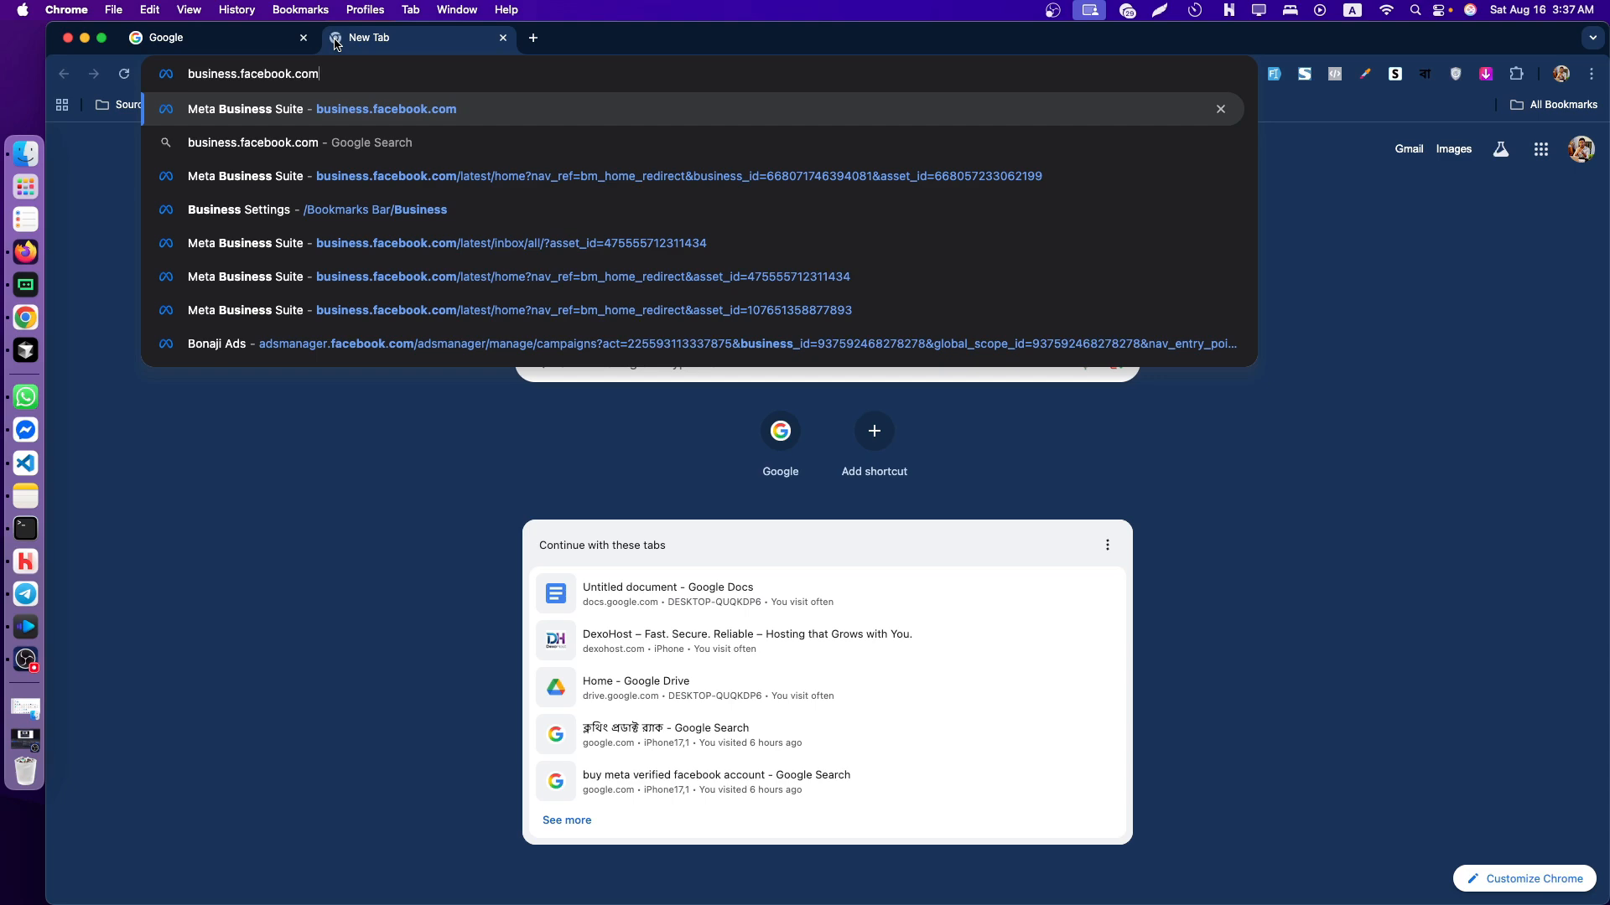
{"action": "key", "text": "Return"}
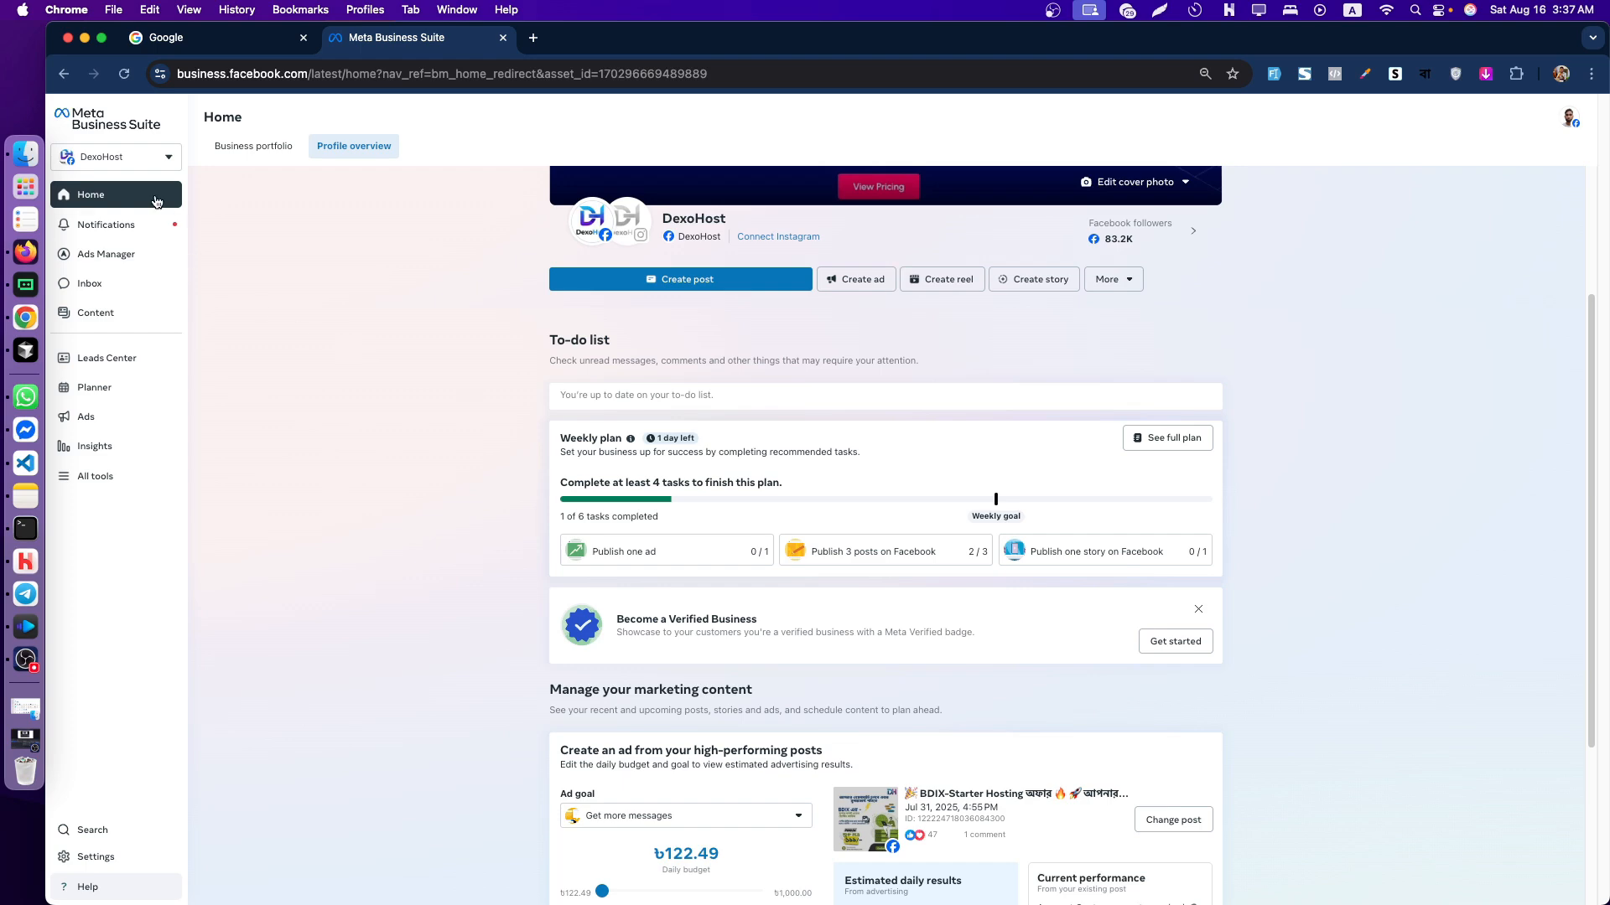
Start a new business portfolio from the portfolio switcher and name it DexoHost BM.
{"action": "left_click", "coordinate": [160, 161]}
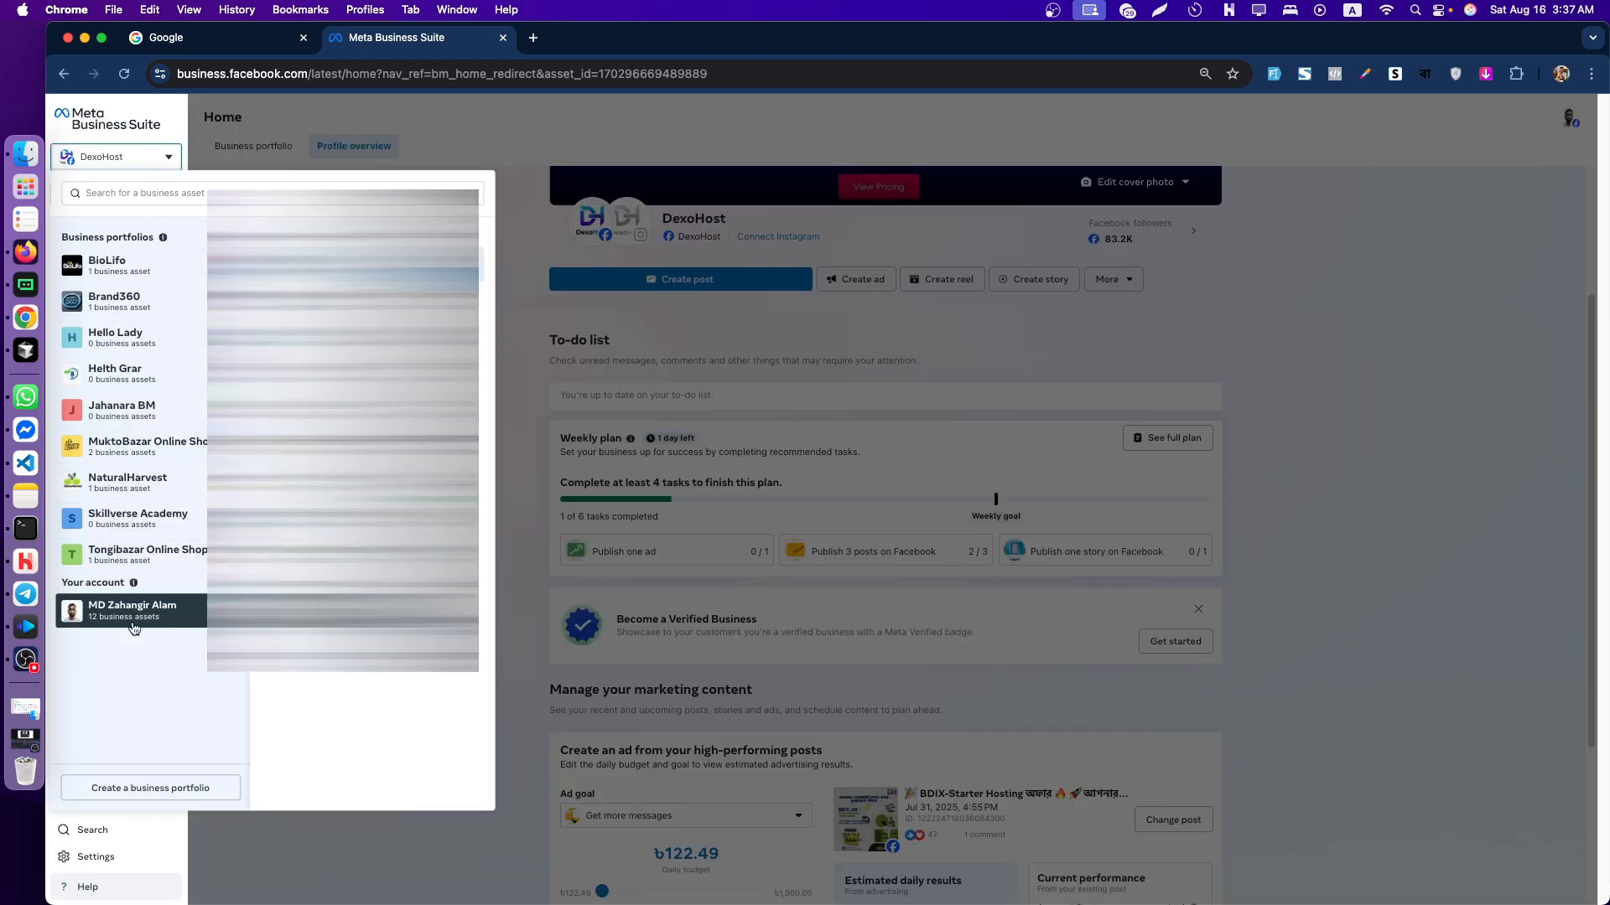
{"action": "left_click", "coordinate": [170, 789]}
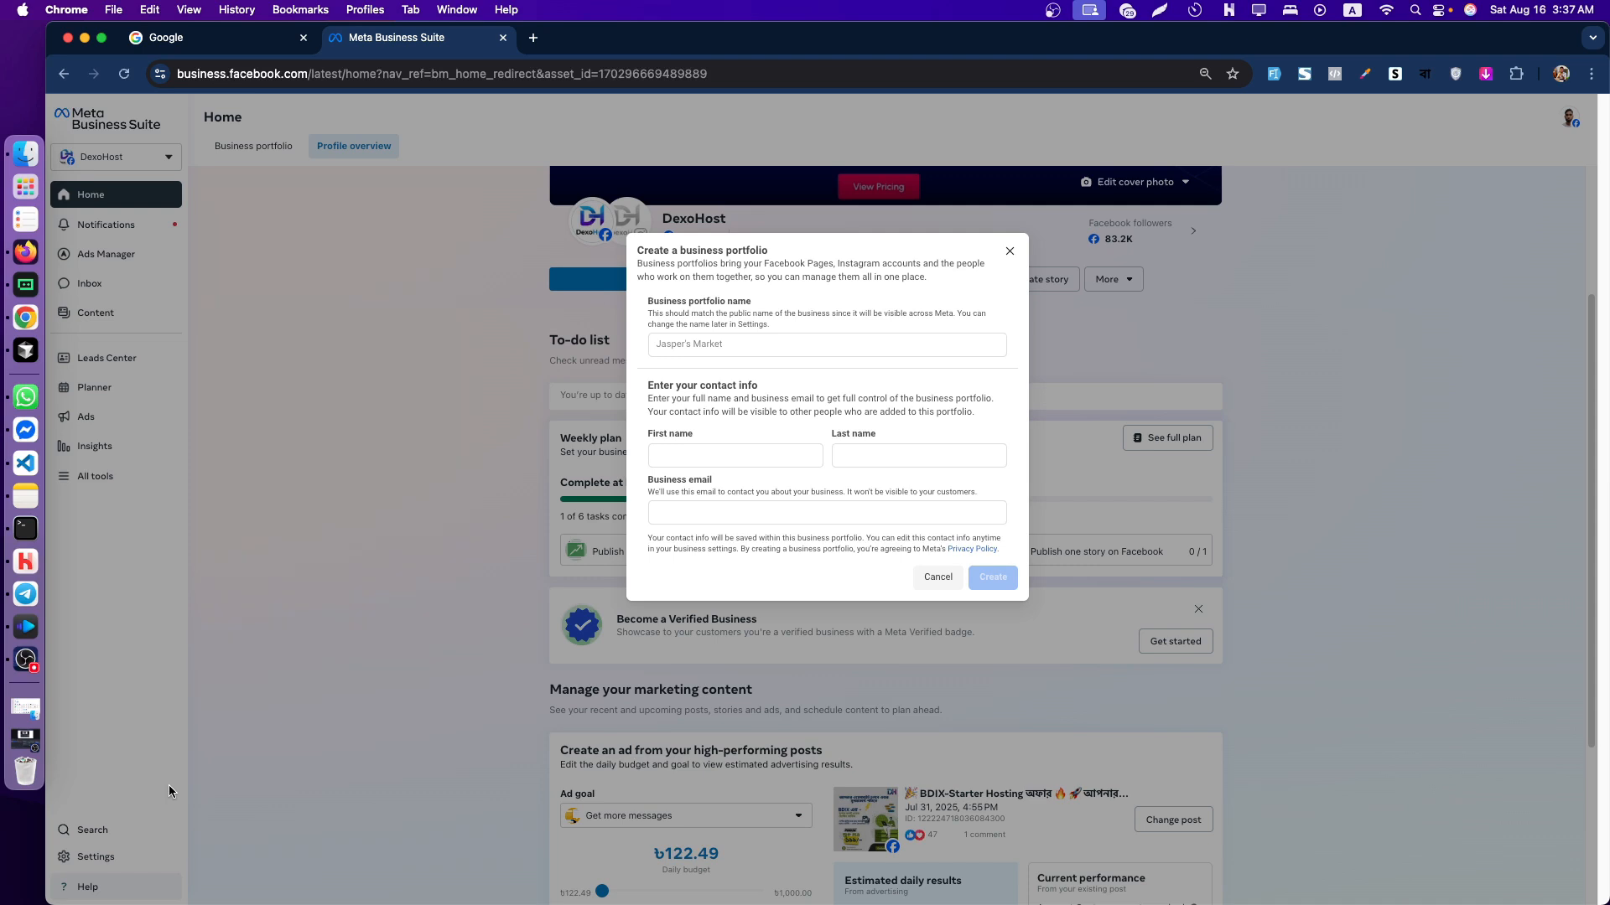
{"action": "left_click", "coordinate": [725, 344]}
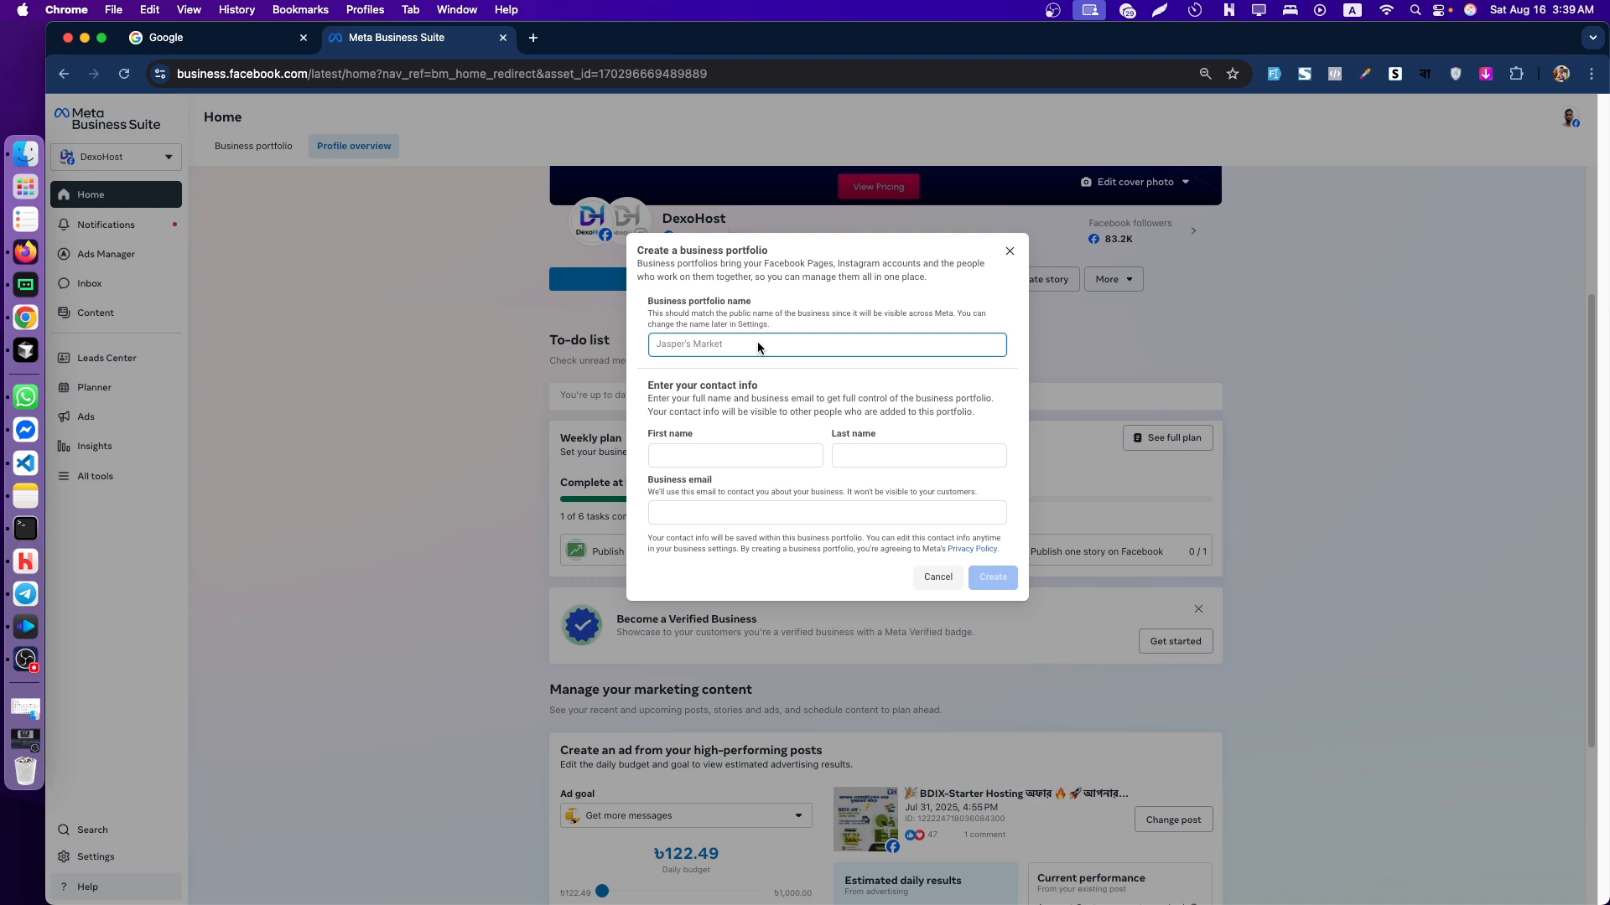
{"action": "type", "text": "DexoHost BM"}
Enter the owner's first name, last name and business email in the portfolio form.
{"action": "left_click", "coordinate": [736, 456]}
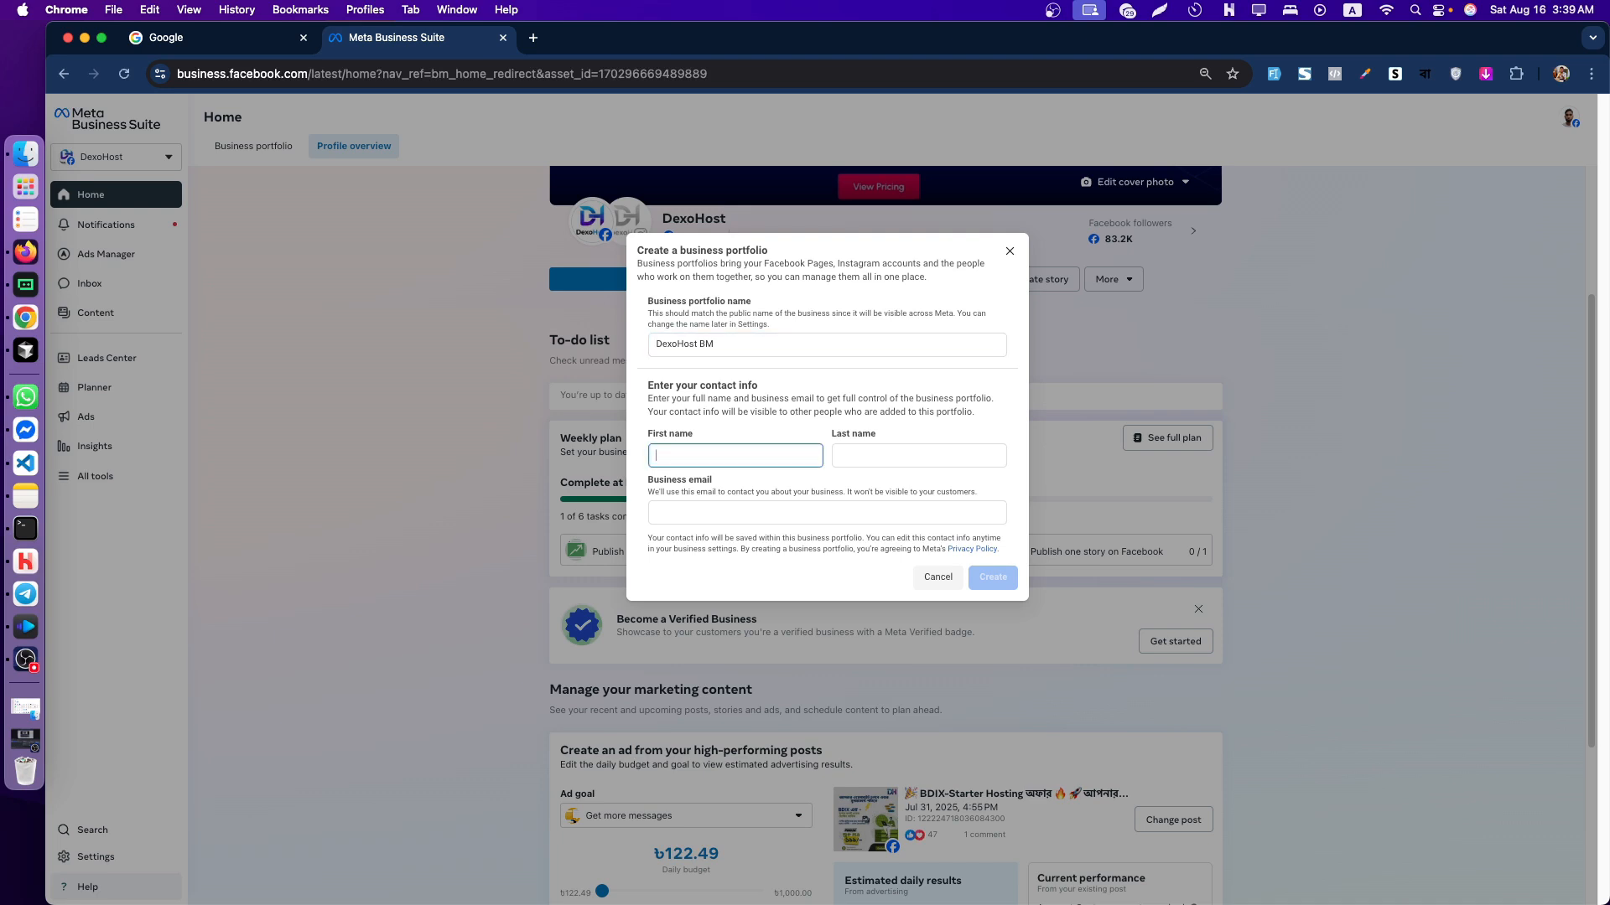
{"action": "key", "text": "Tab"}
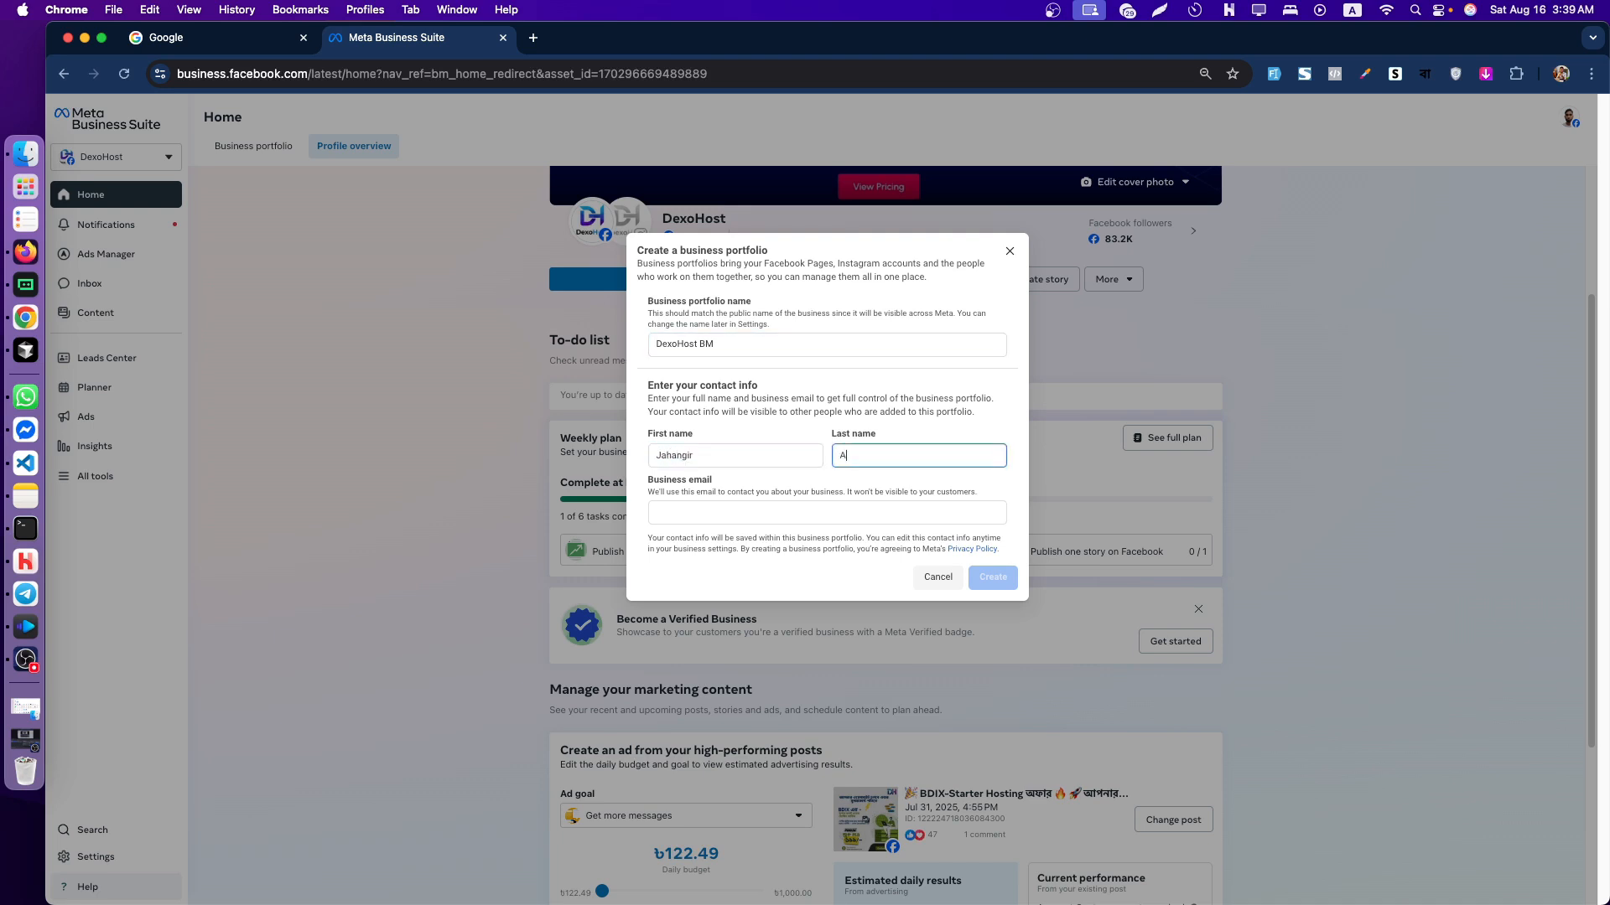
{"action": "key", "text": "Tab"}
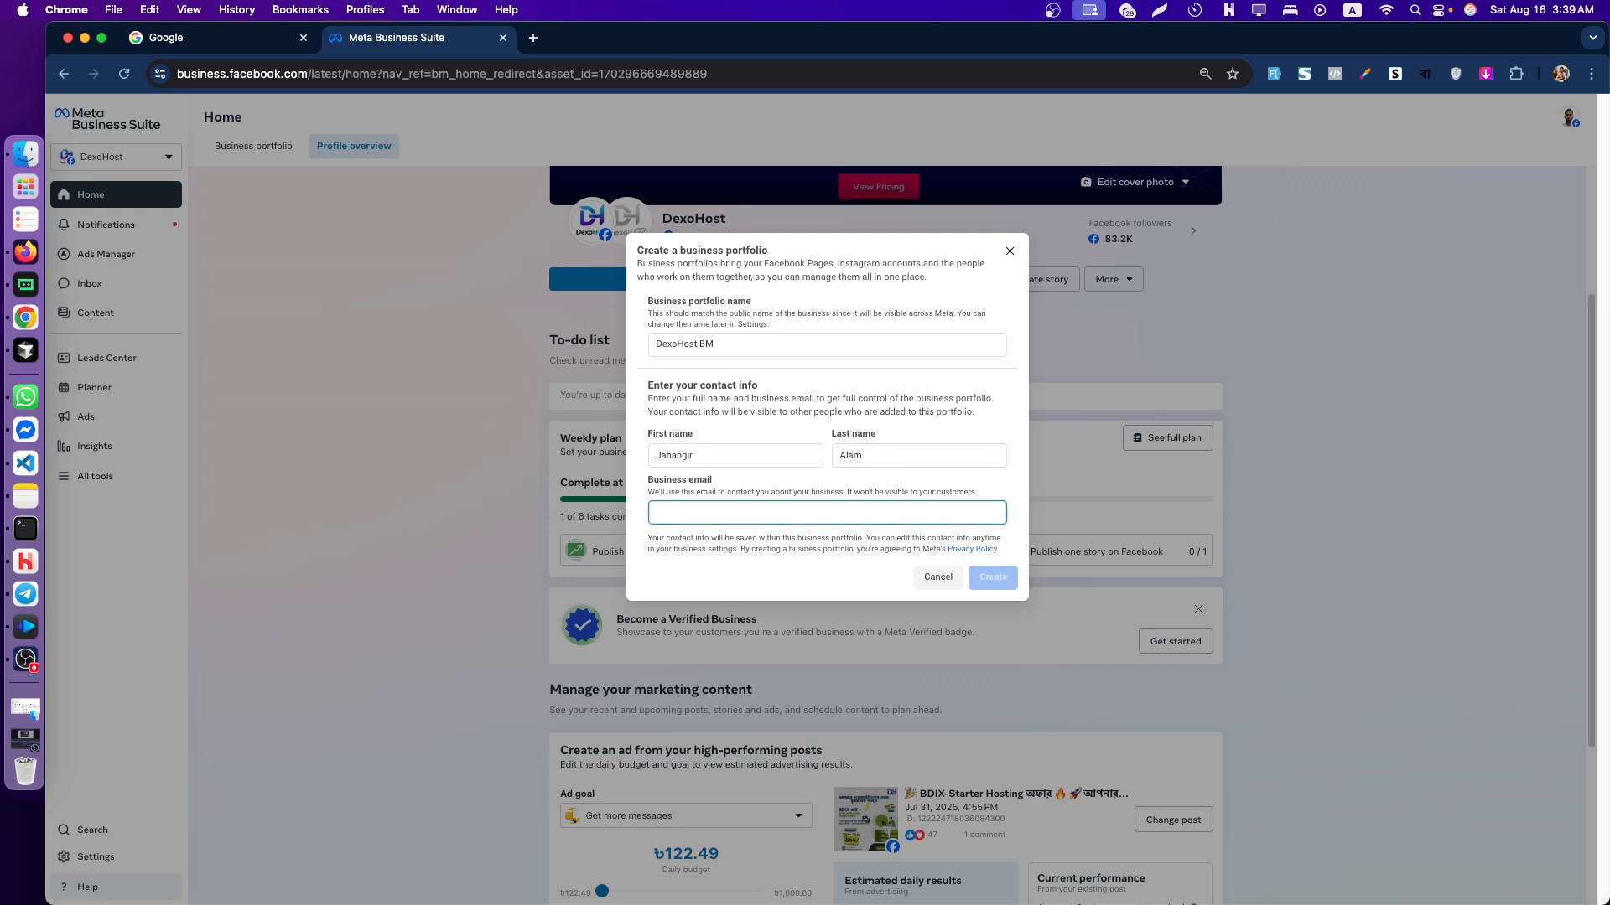
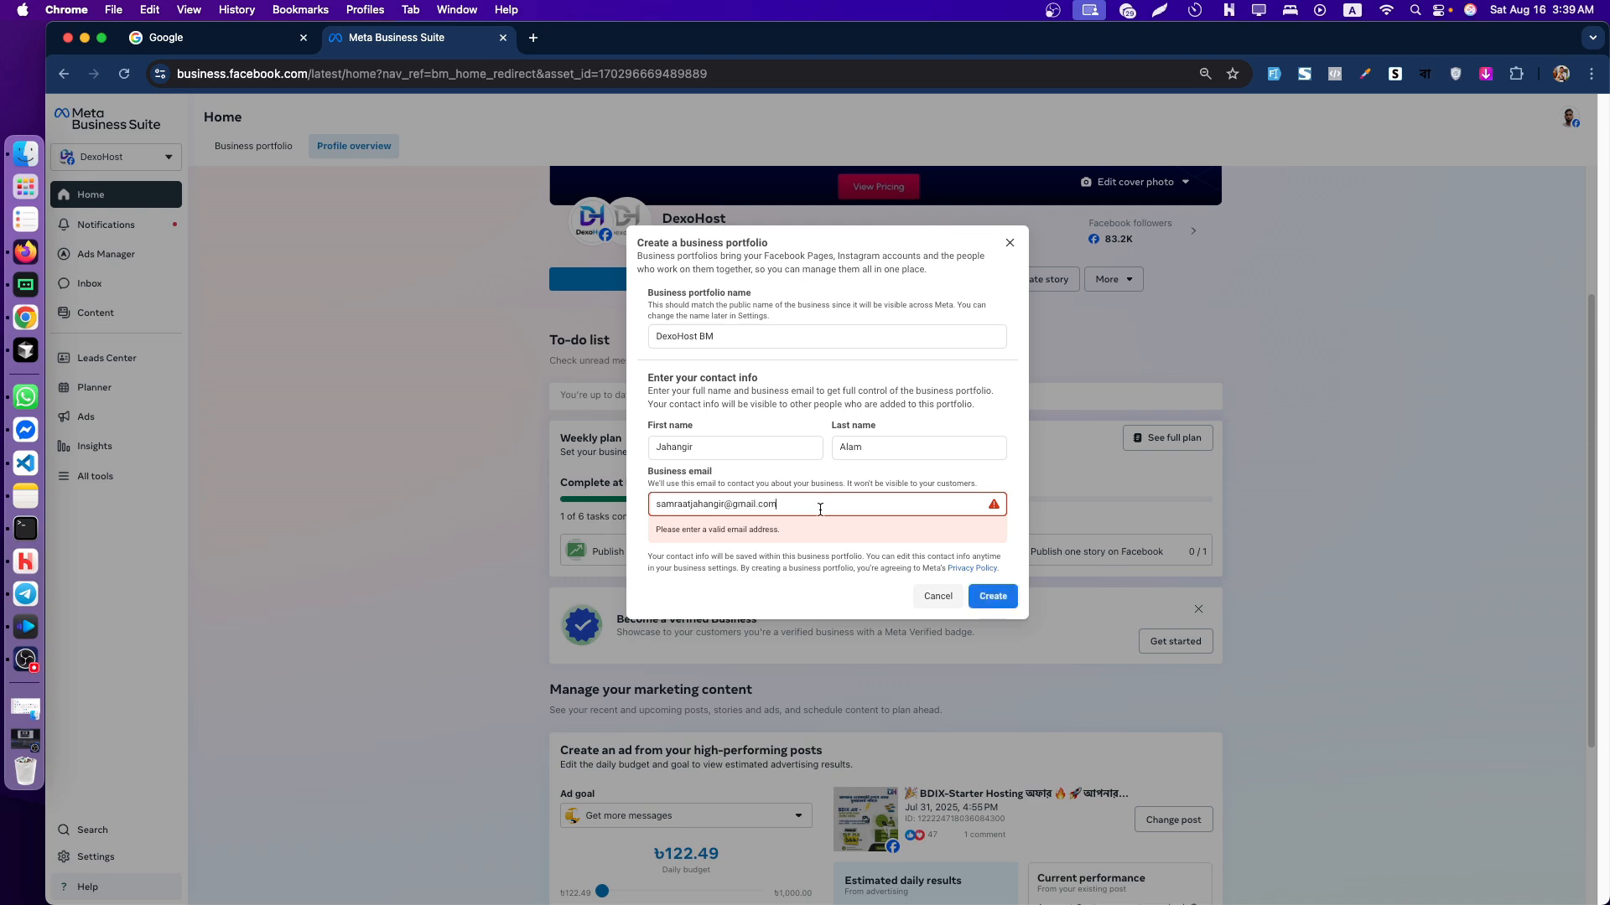
{"action": "left_click", "coordinate": [825, 550]}
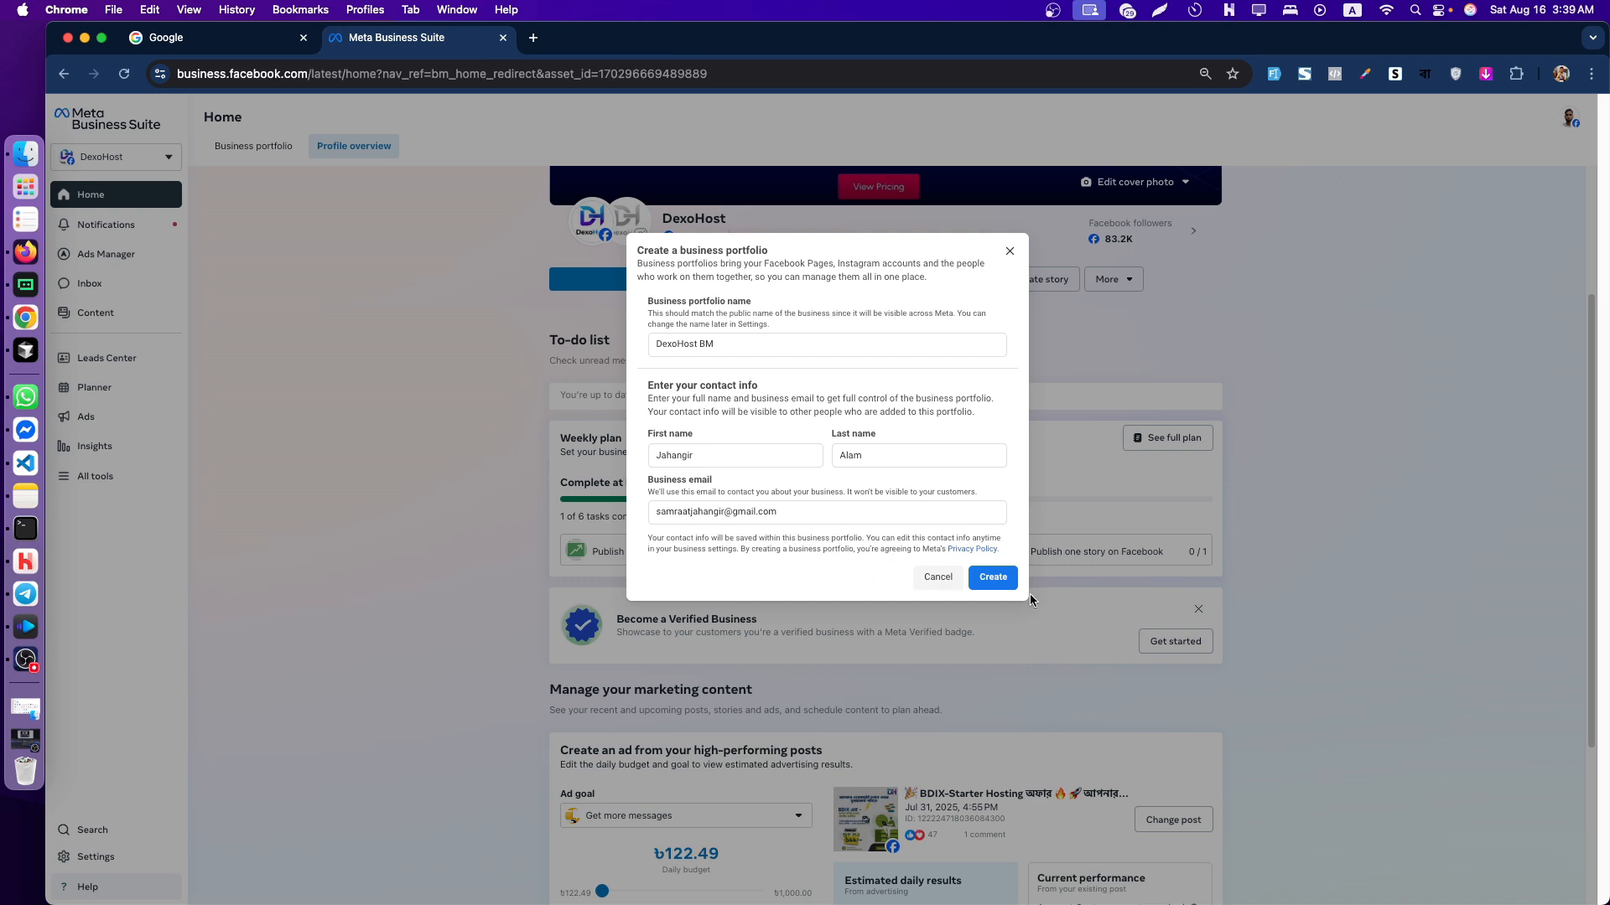
Create DexoHost BM, skipping the asset and add-people steps, then confirm.
{"action": "left_click", "coordinate": [996, 580]}
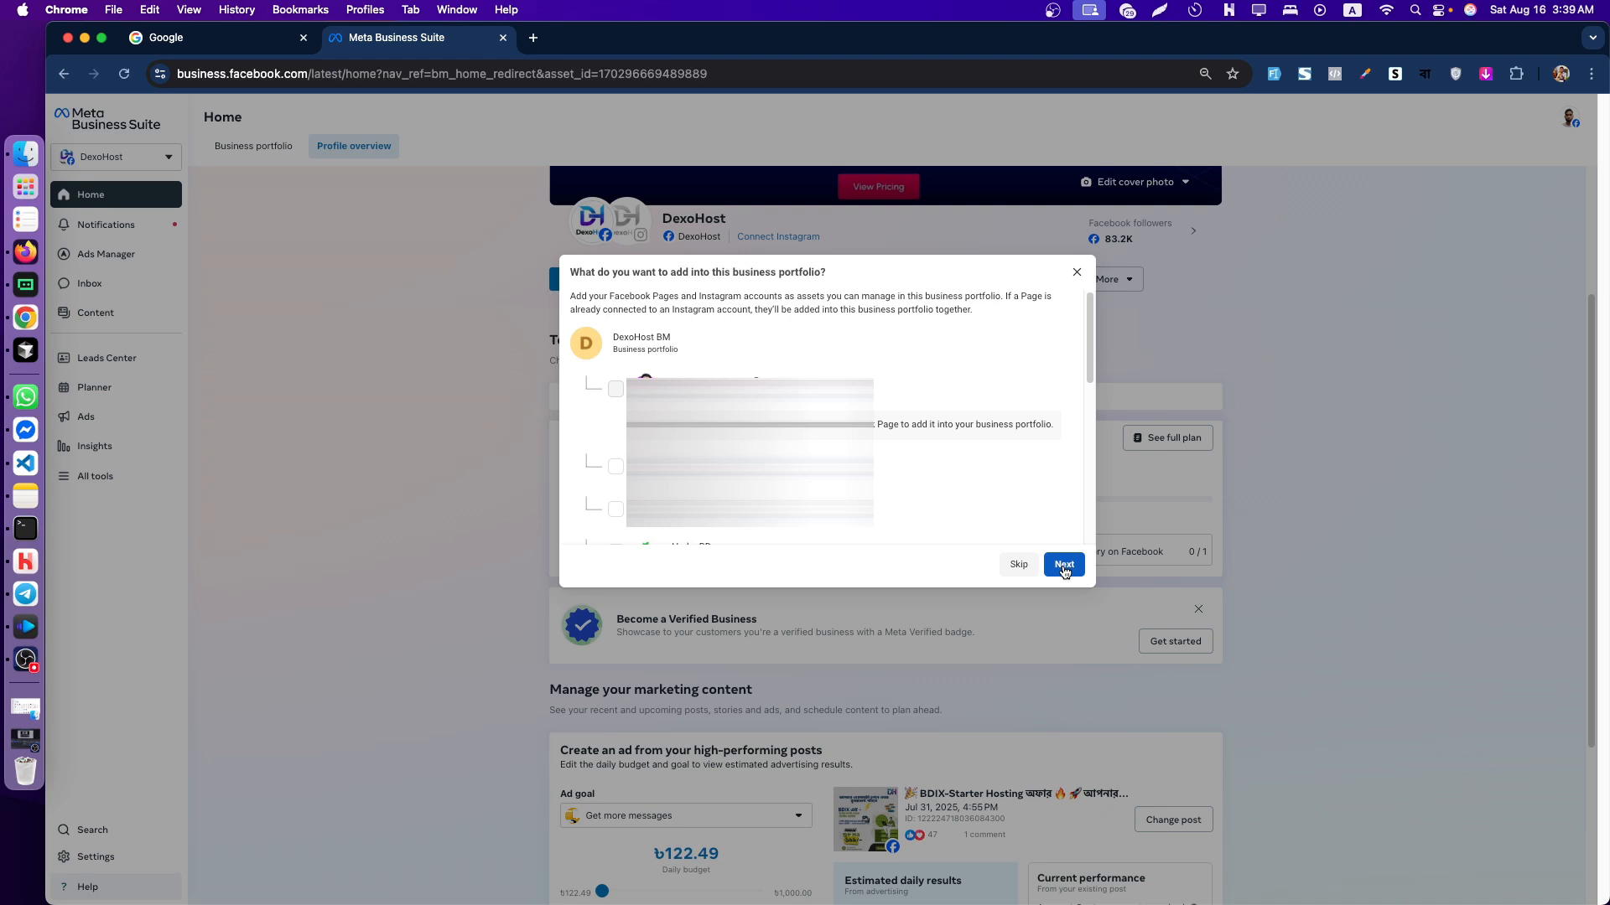
{"action": "left_click", "coordinate": [1018, 565]}
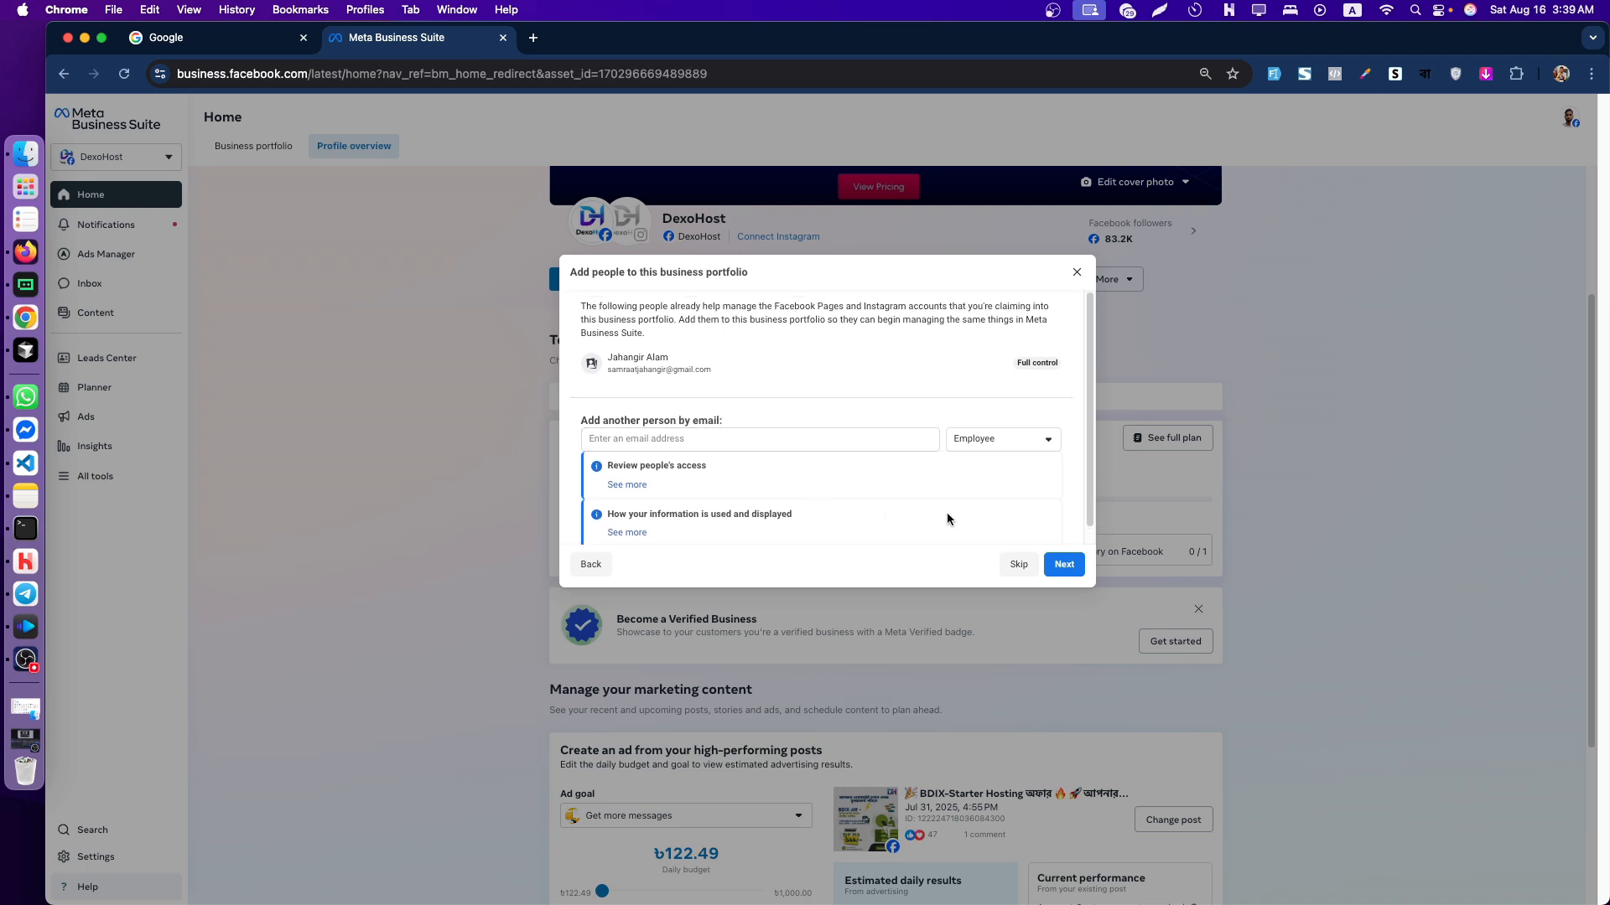
{"action": "left_click", "coordinate": [1024, 569]}
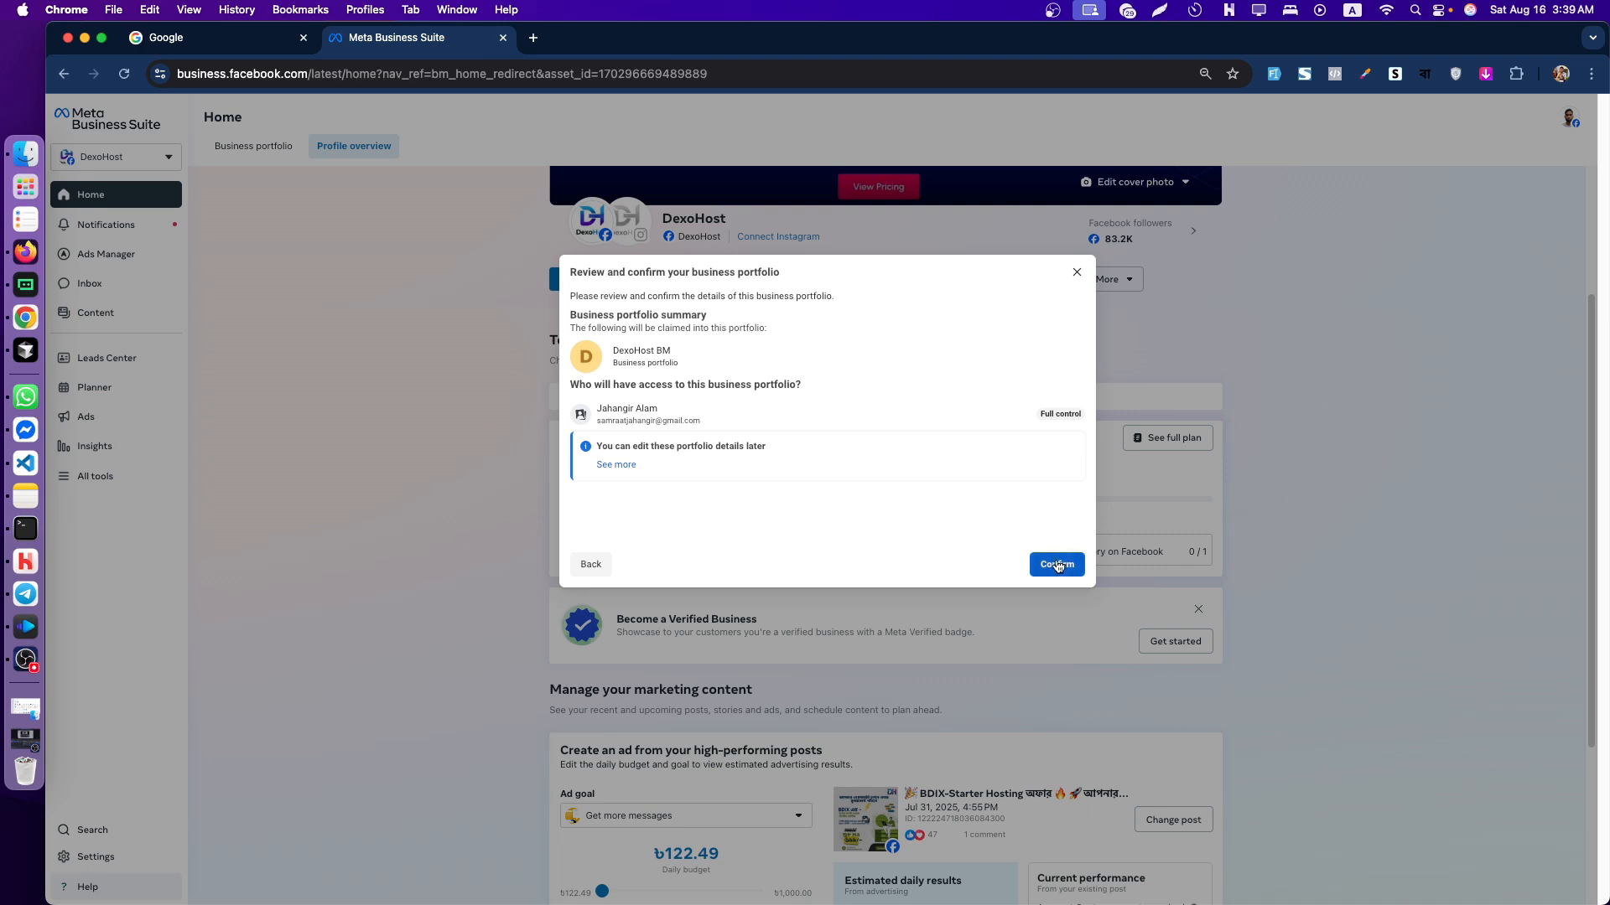
{"action": "left_click", "coordinate": [1066, 567]}
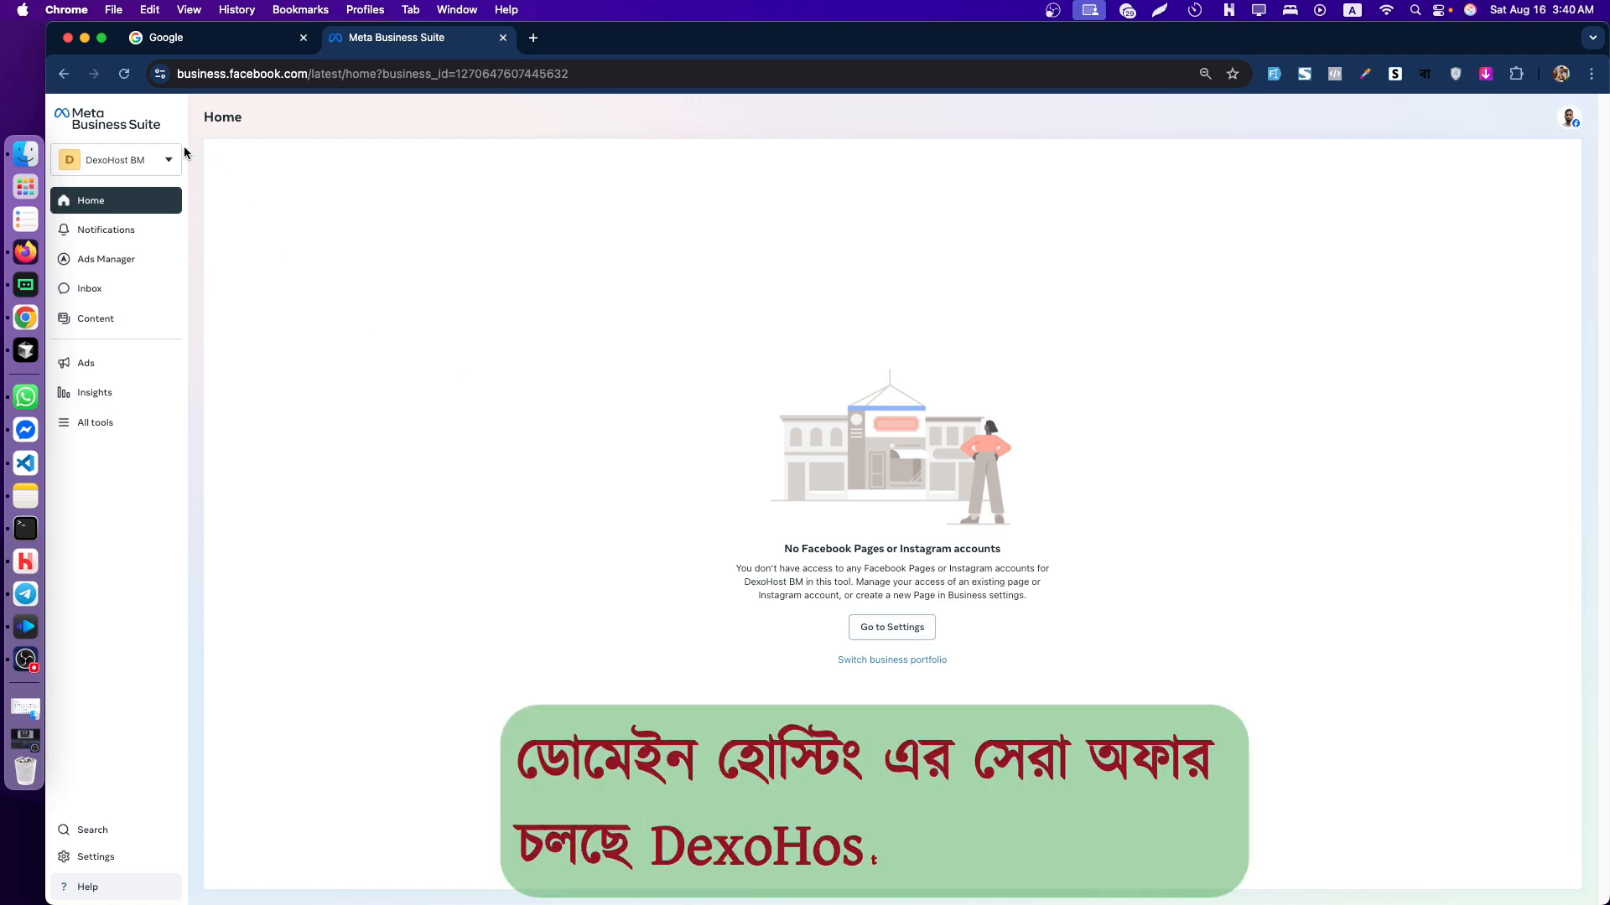
Open DexoHost BM's Business settings at the Business info page.
{"action": "left_click", "coordinate": [168, 160]}
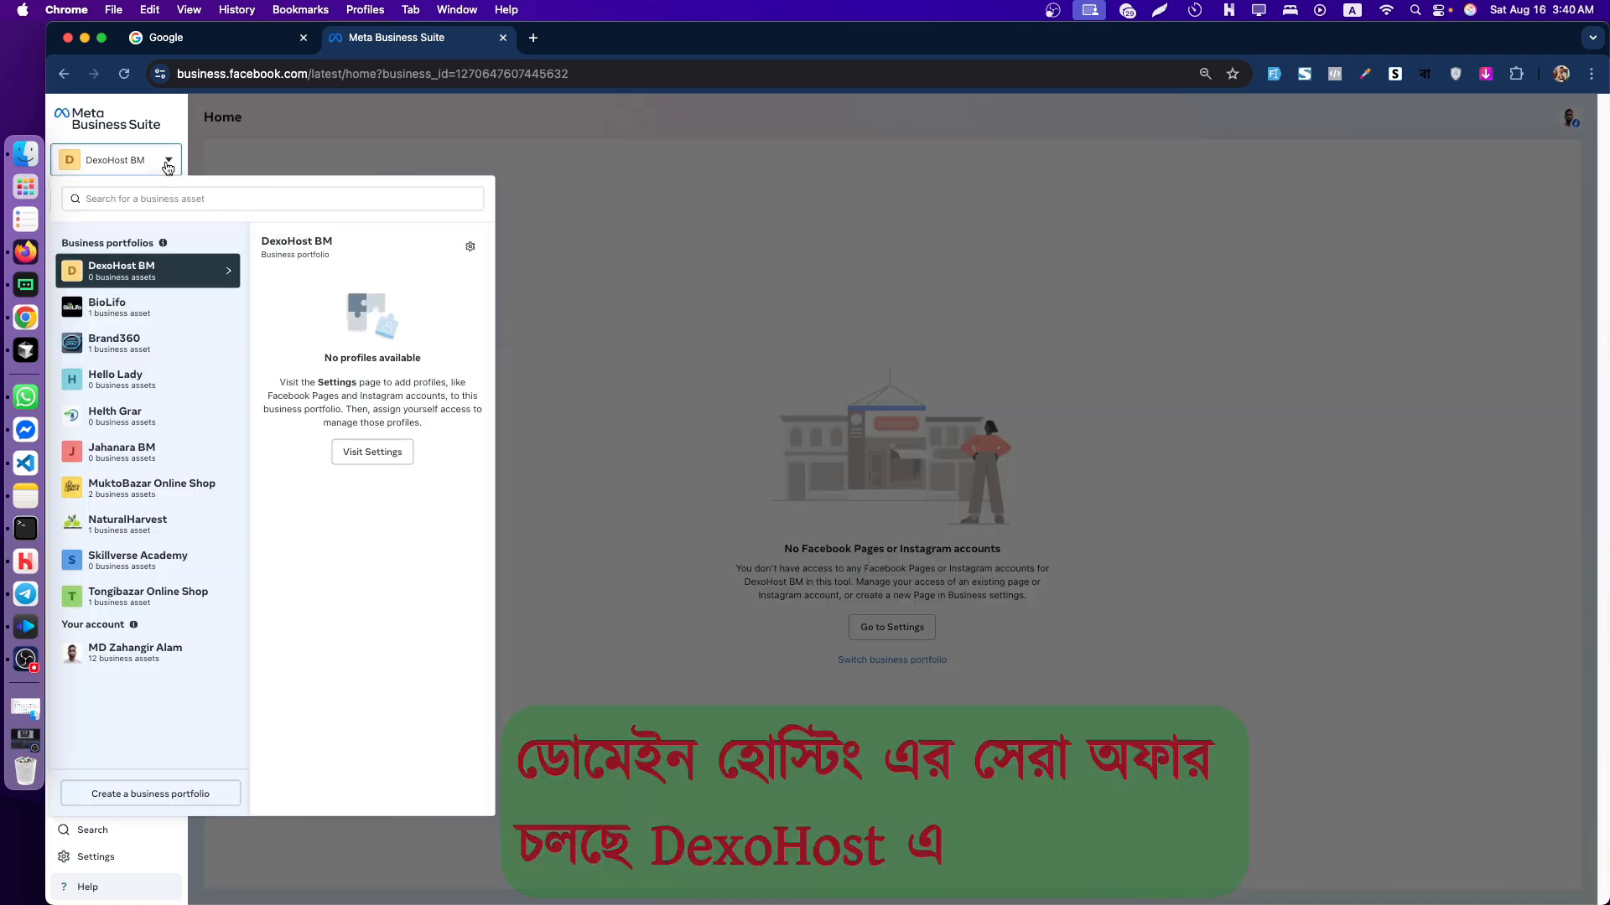
{"action": "left_click", "coordinate": [469, 250]}
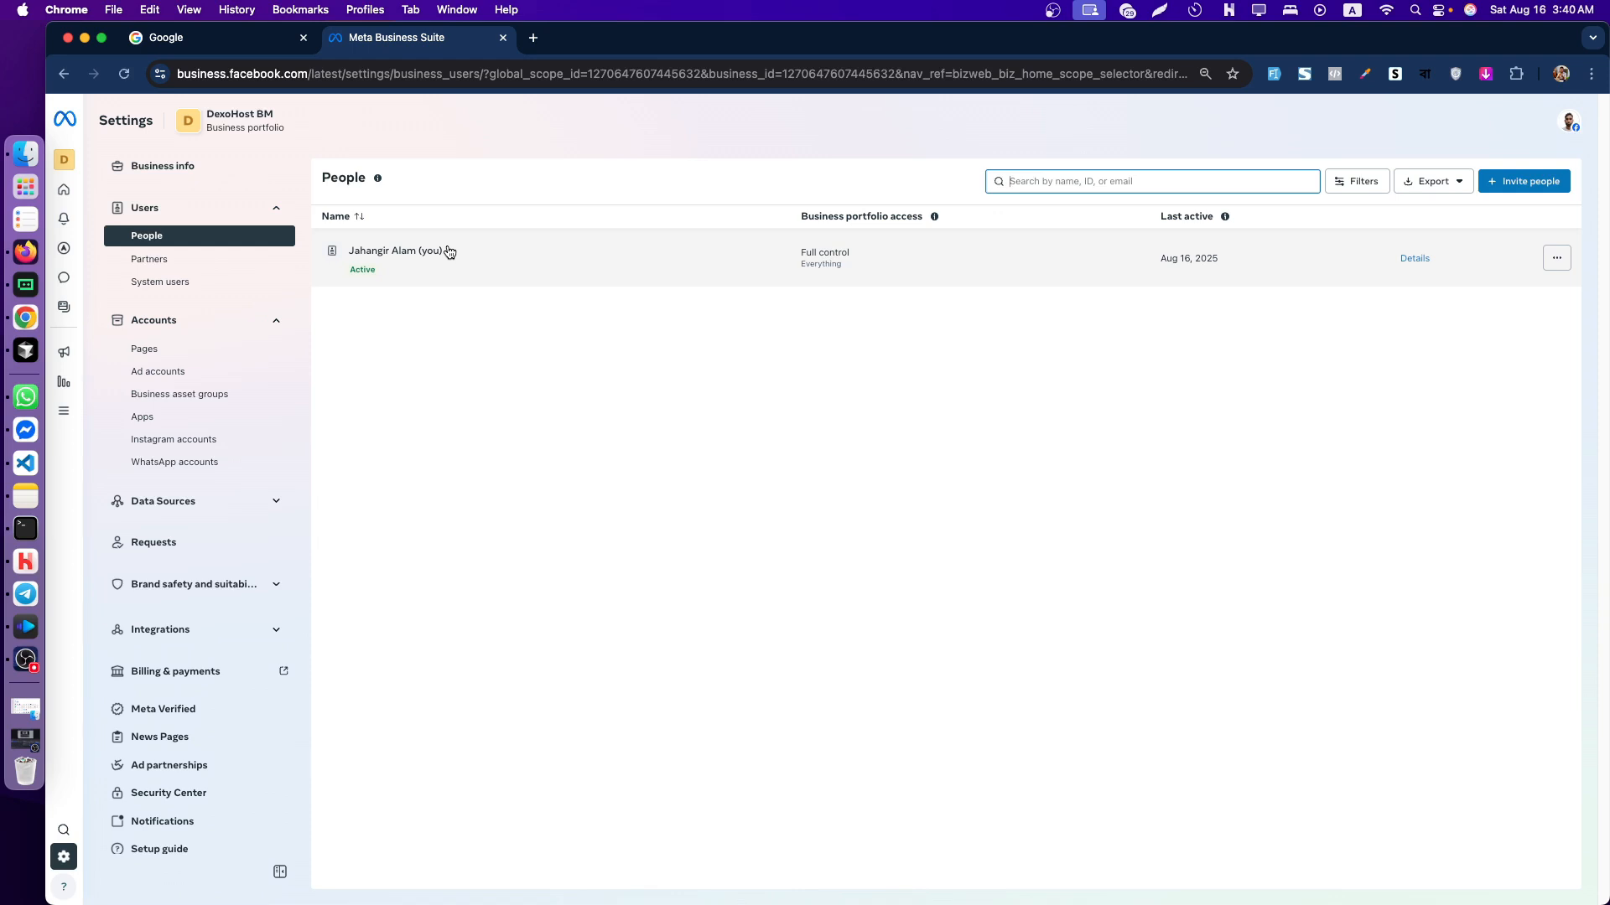
{"action": "left_click", "coordinate": [216, 175]}
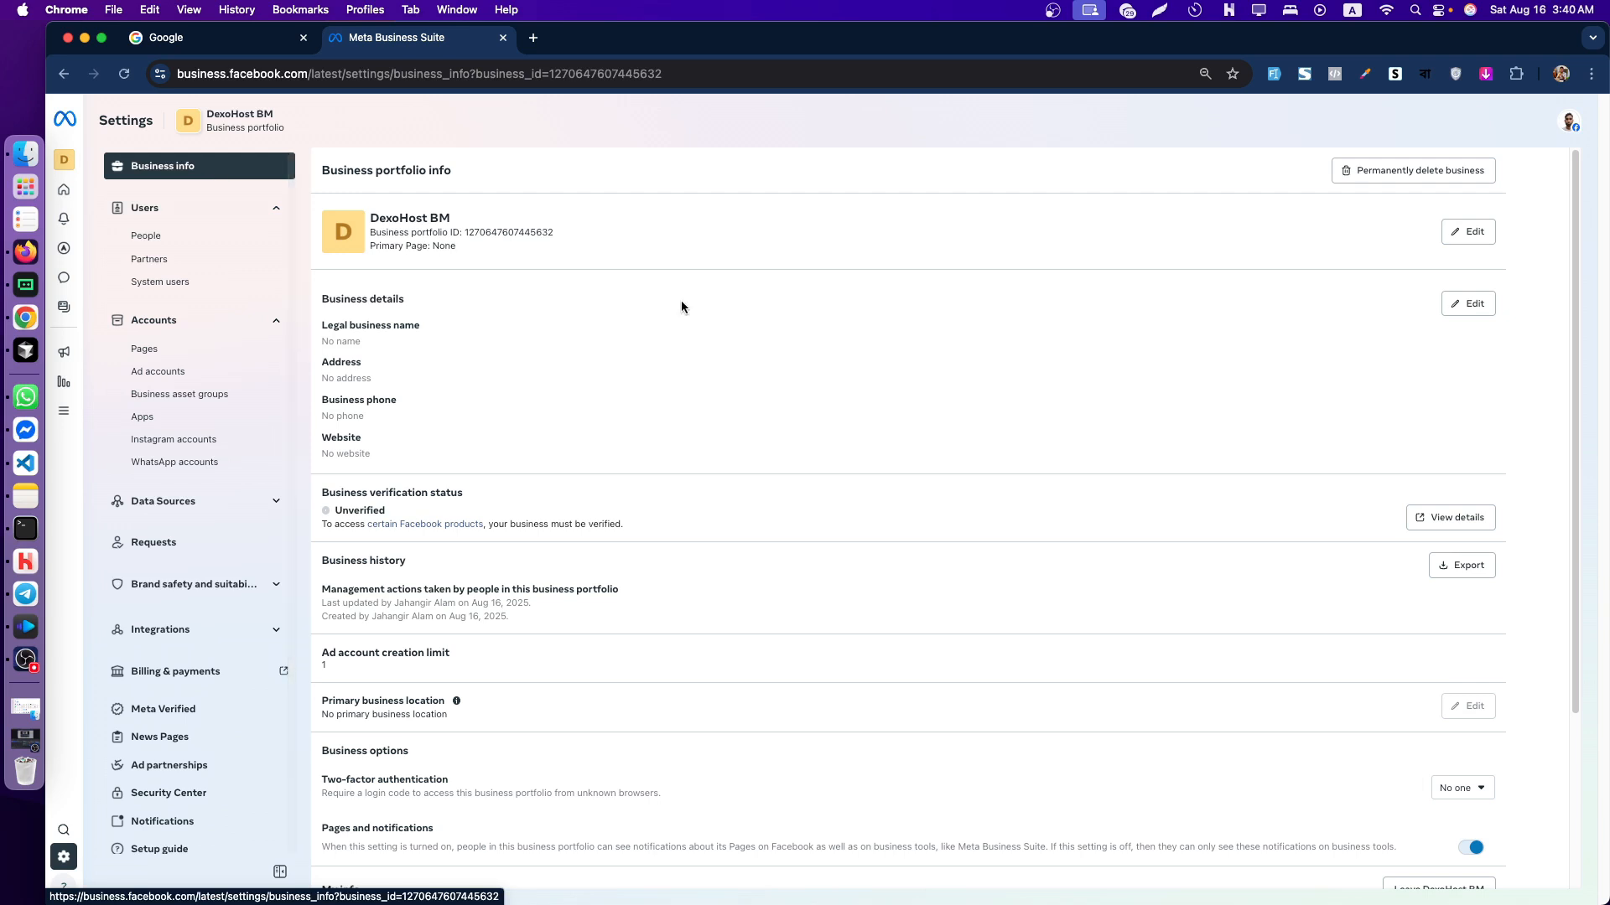
Edit the business details with legal name DexoHost and country Bangladesh.
{"action": "left_click", "coordinate": [1466, 308]}
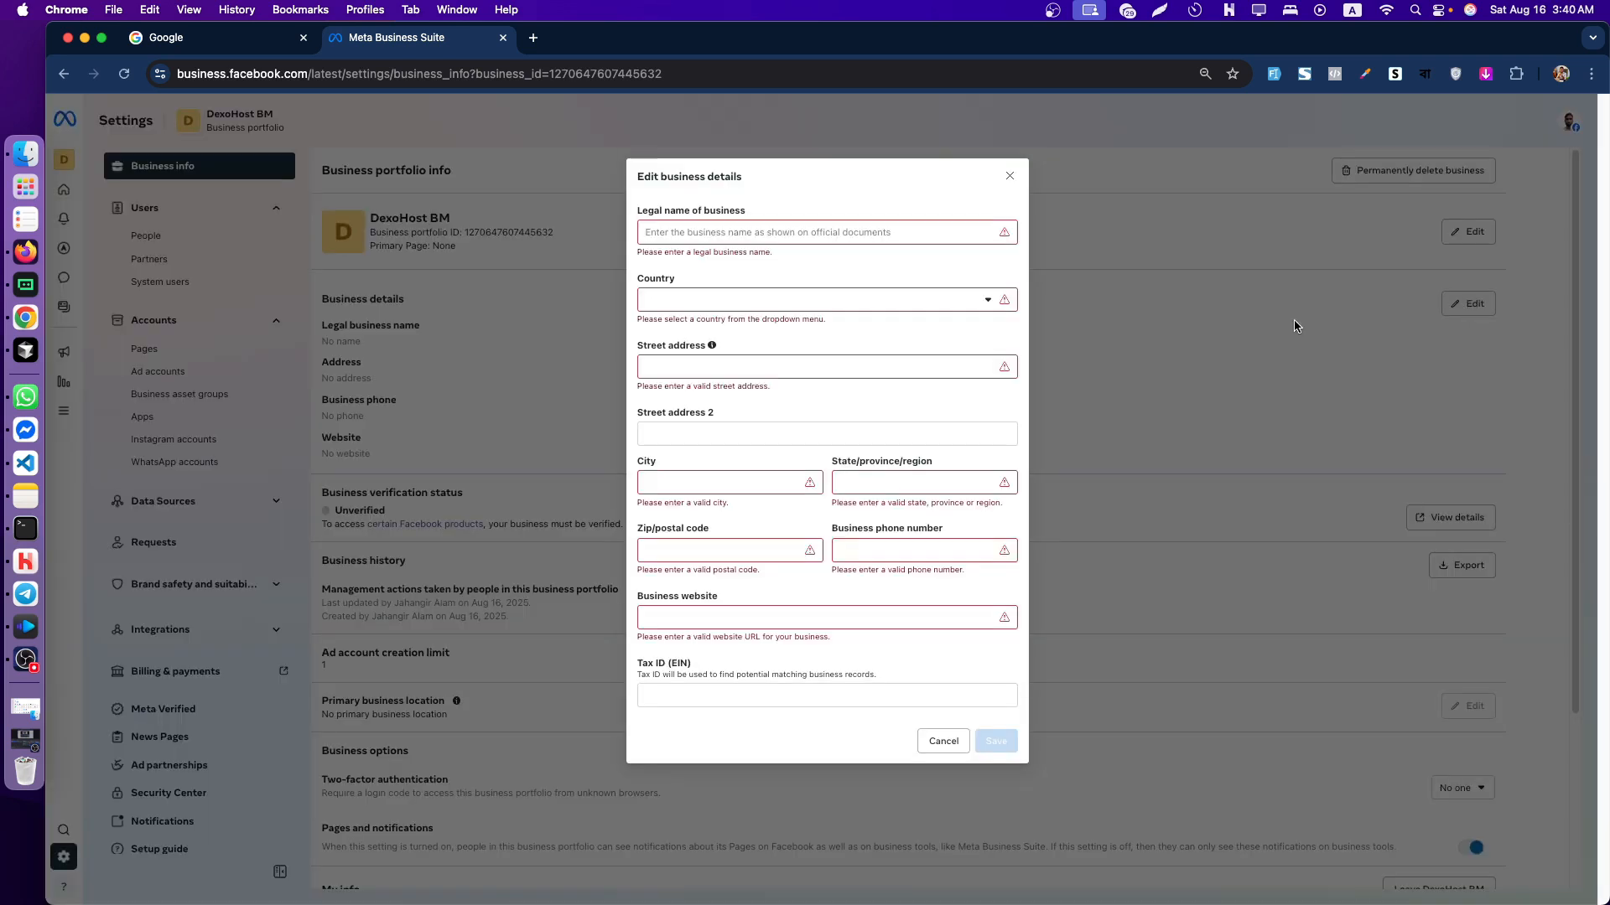
{"action": "left_click", "coordinate": [735, 233]}
{"action": "type", "text": "DexoHost"}
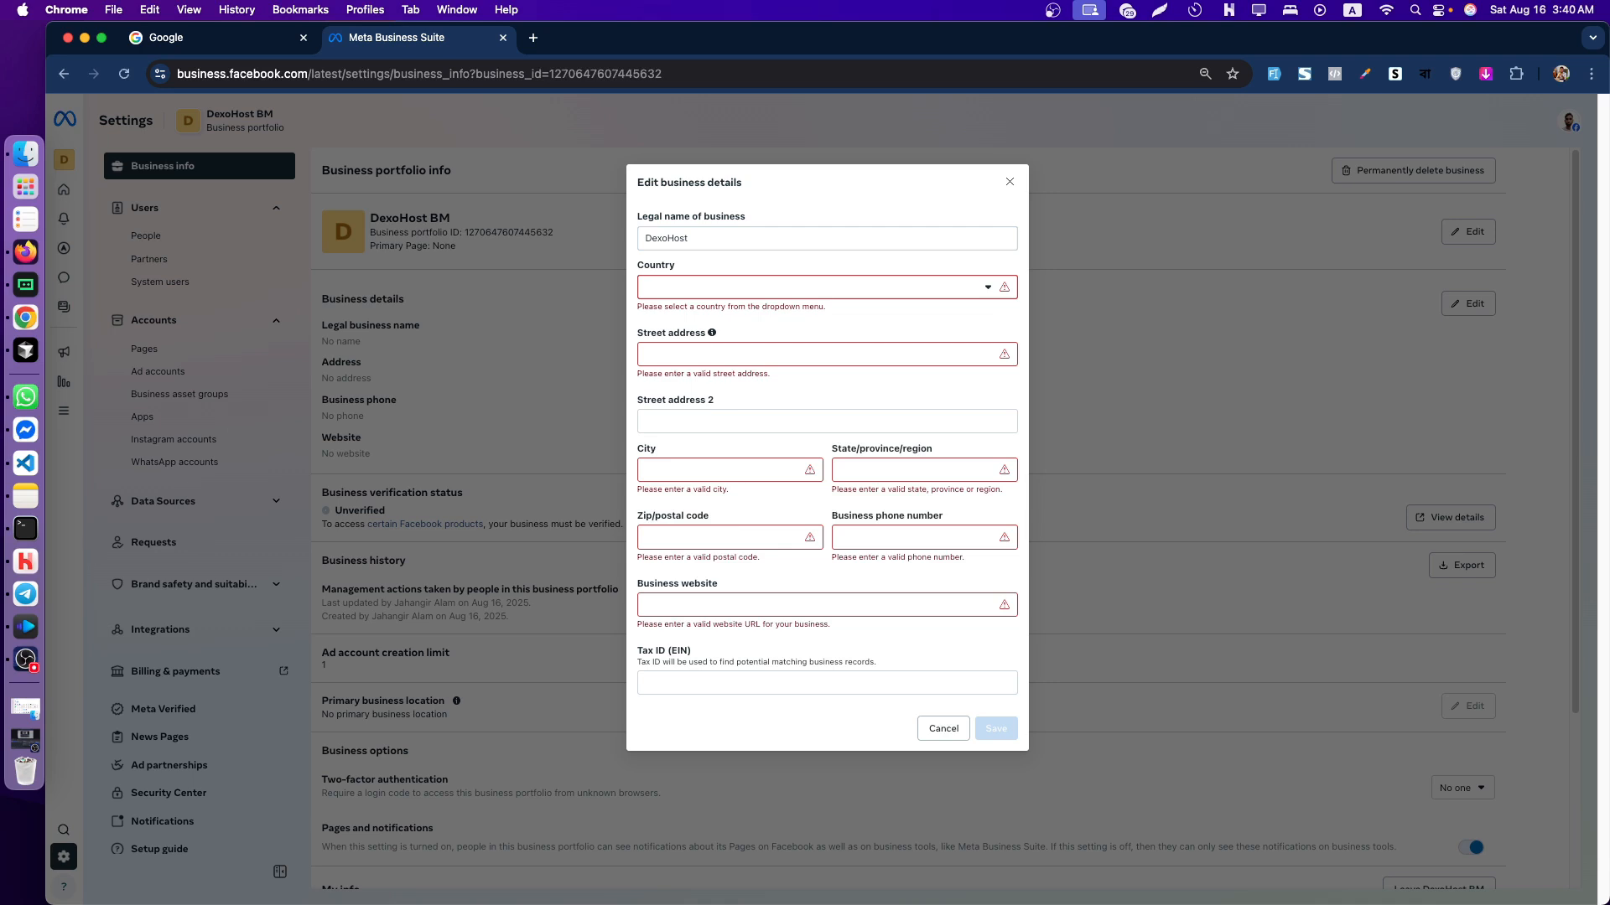
{"action": "left_click", "coordinate": [776, 290]}
{"action": "type", "text": "bang"}
{"action": "left_click", "coordinate": [779, 350]}
{"action": "left_click", "coordinate": [735, 344]}
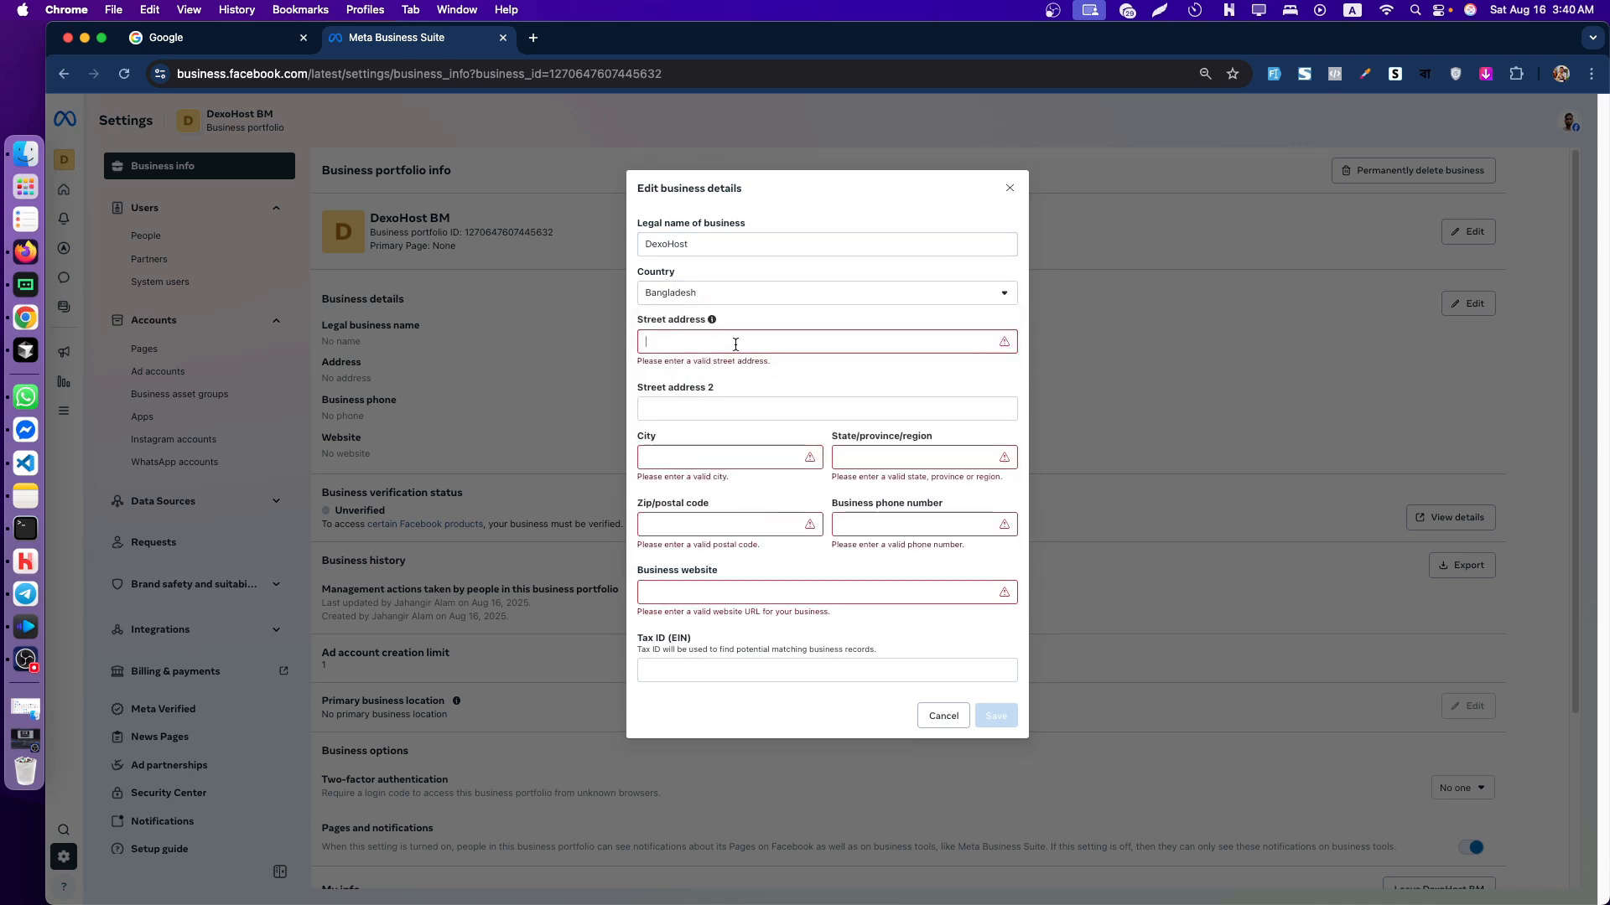
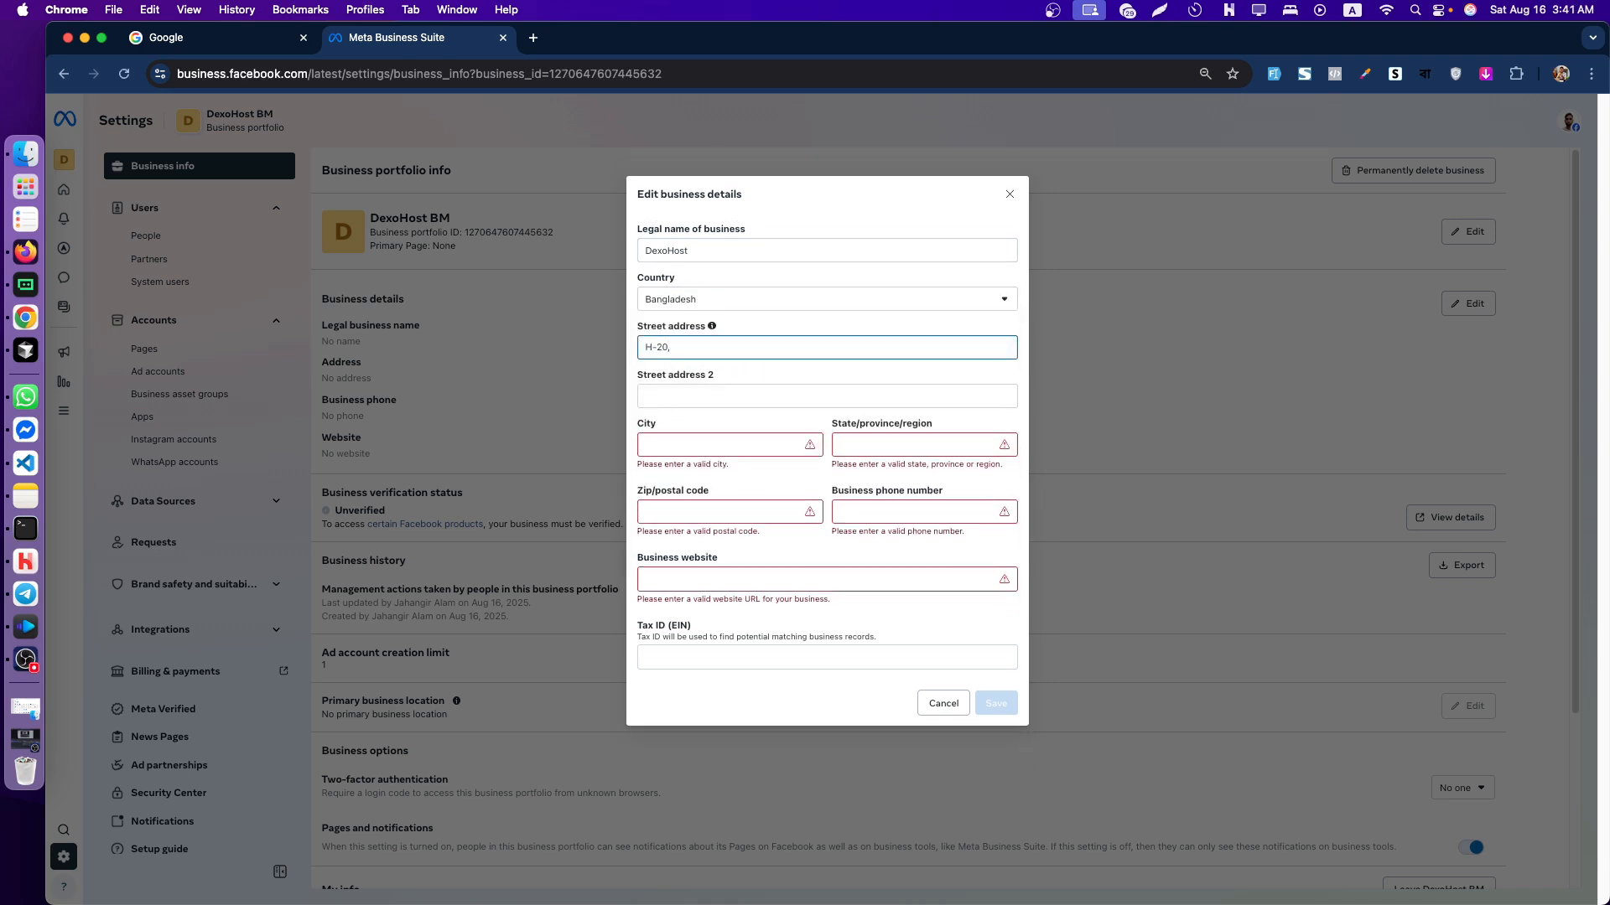
Add the street address, city and state Dhaka, postal code, phone number and website dexohost.com, then save.
{"action": "key", "text": "Tab"}
{"action": "key", "text": "Tab"}
{"action": "type", "text": "Dhaka"}
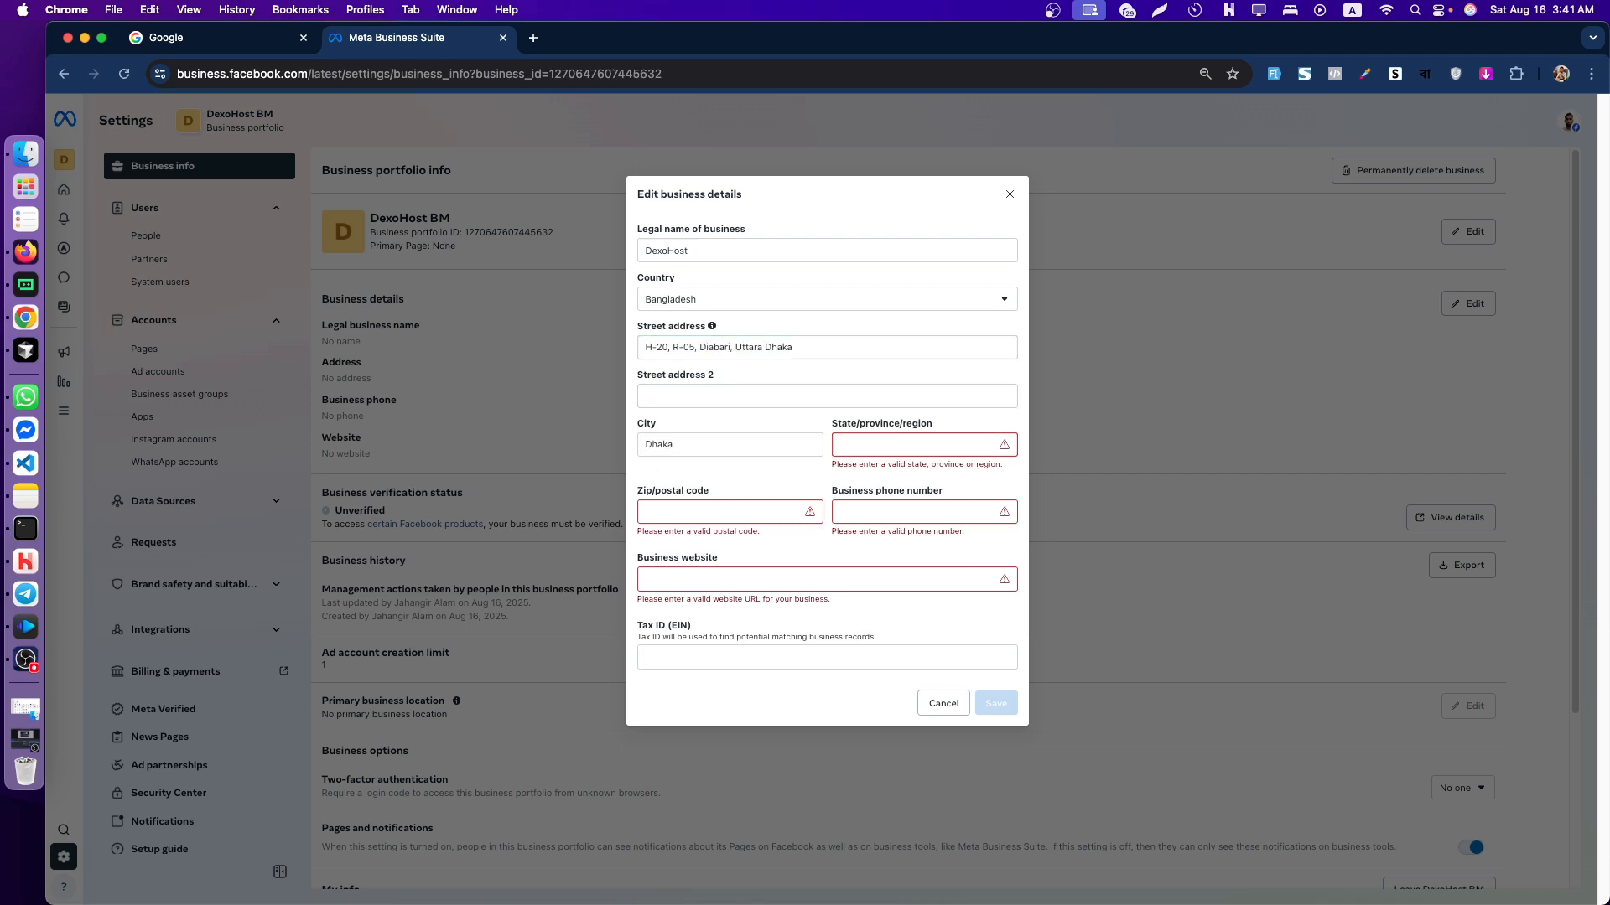
{"action": "key", "text": "Tab"}
{"action": "type", "text": "Dhaka"}
{"action": "key", "text": "Tab"}
{"action": "type", "text": "1230"}
{"action": "key", "text": "Tab"}
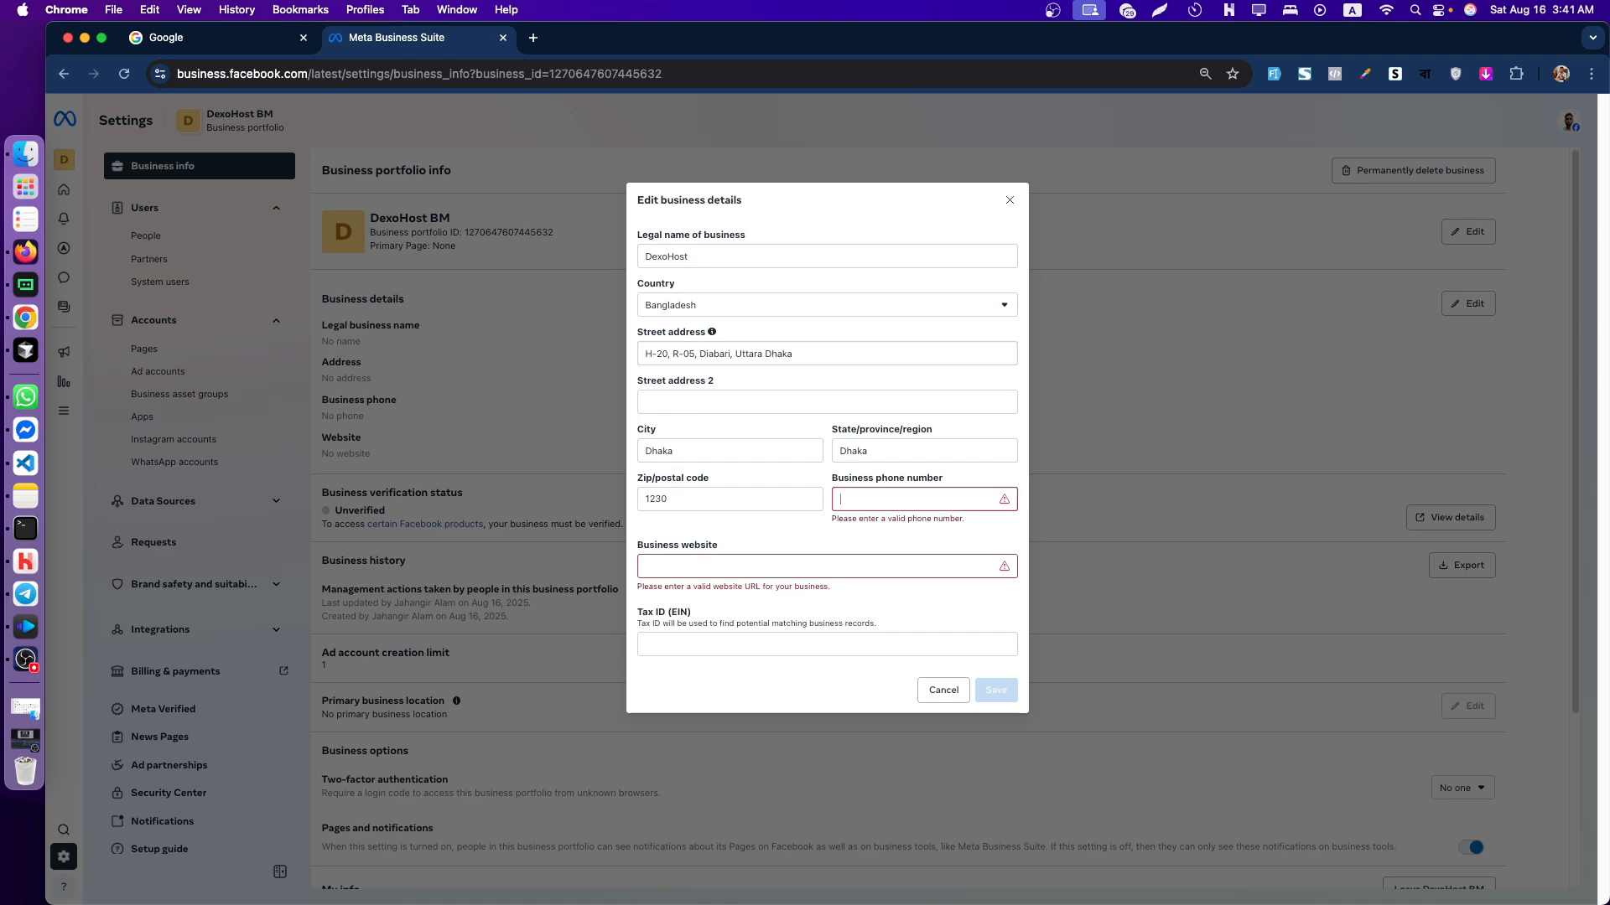
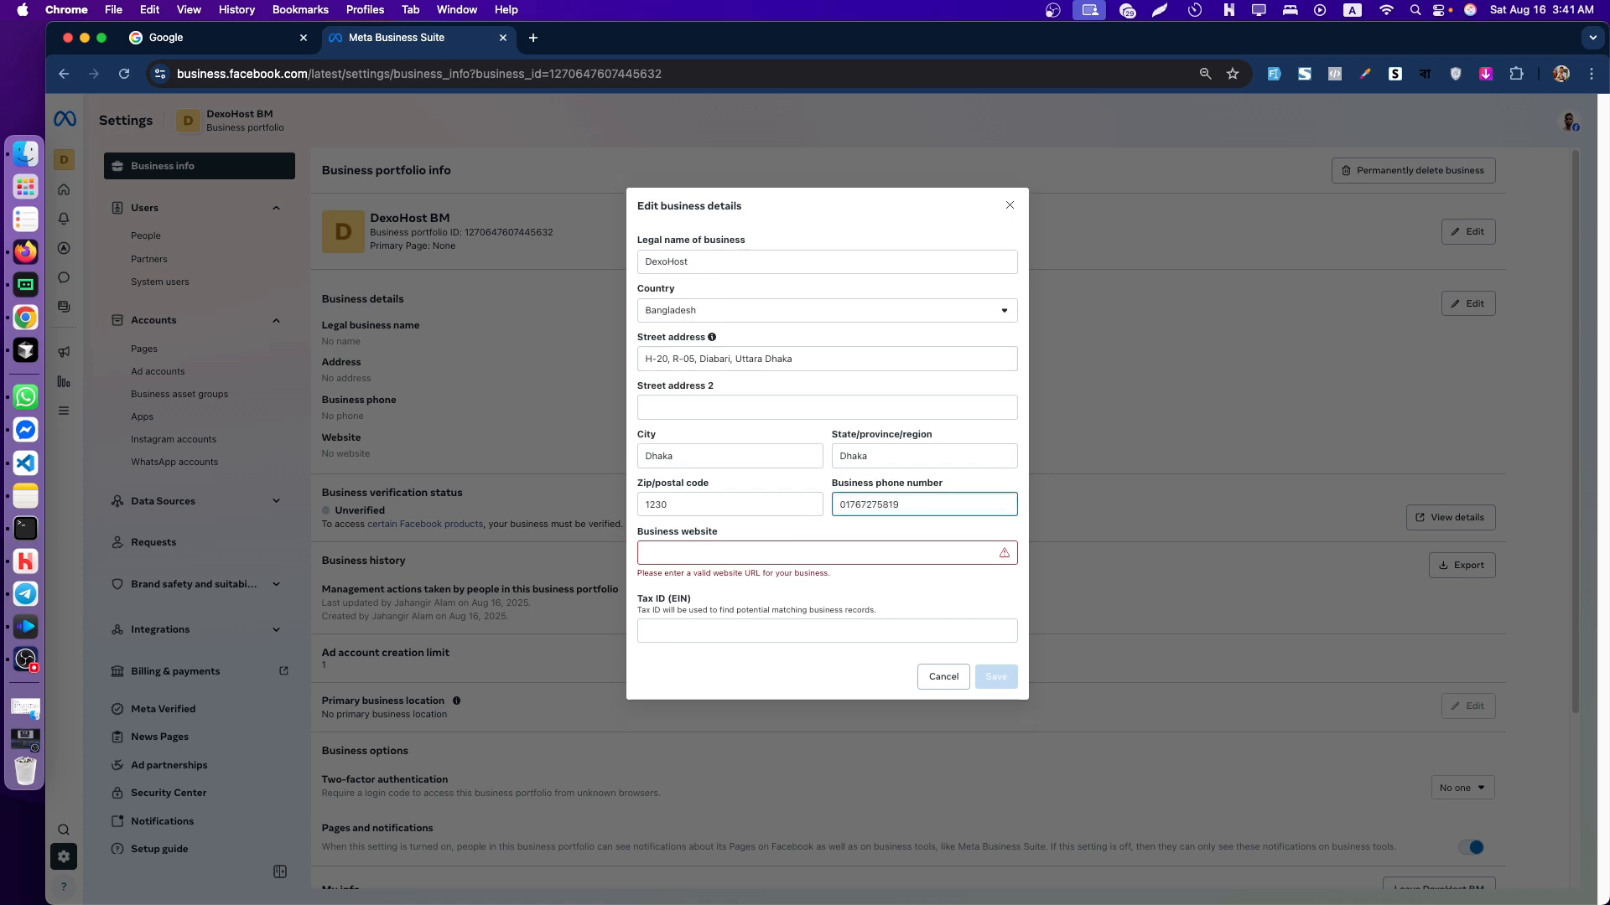
{"action": "key", "text": "Tab"}
{"action": "type", "text": "dexohost.com"}
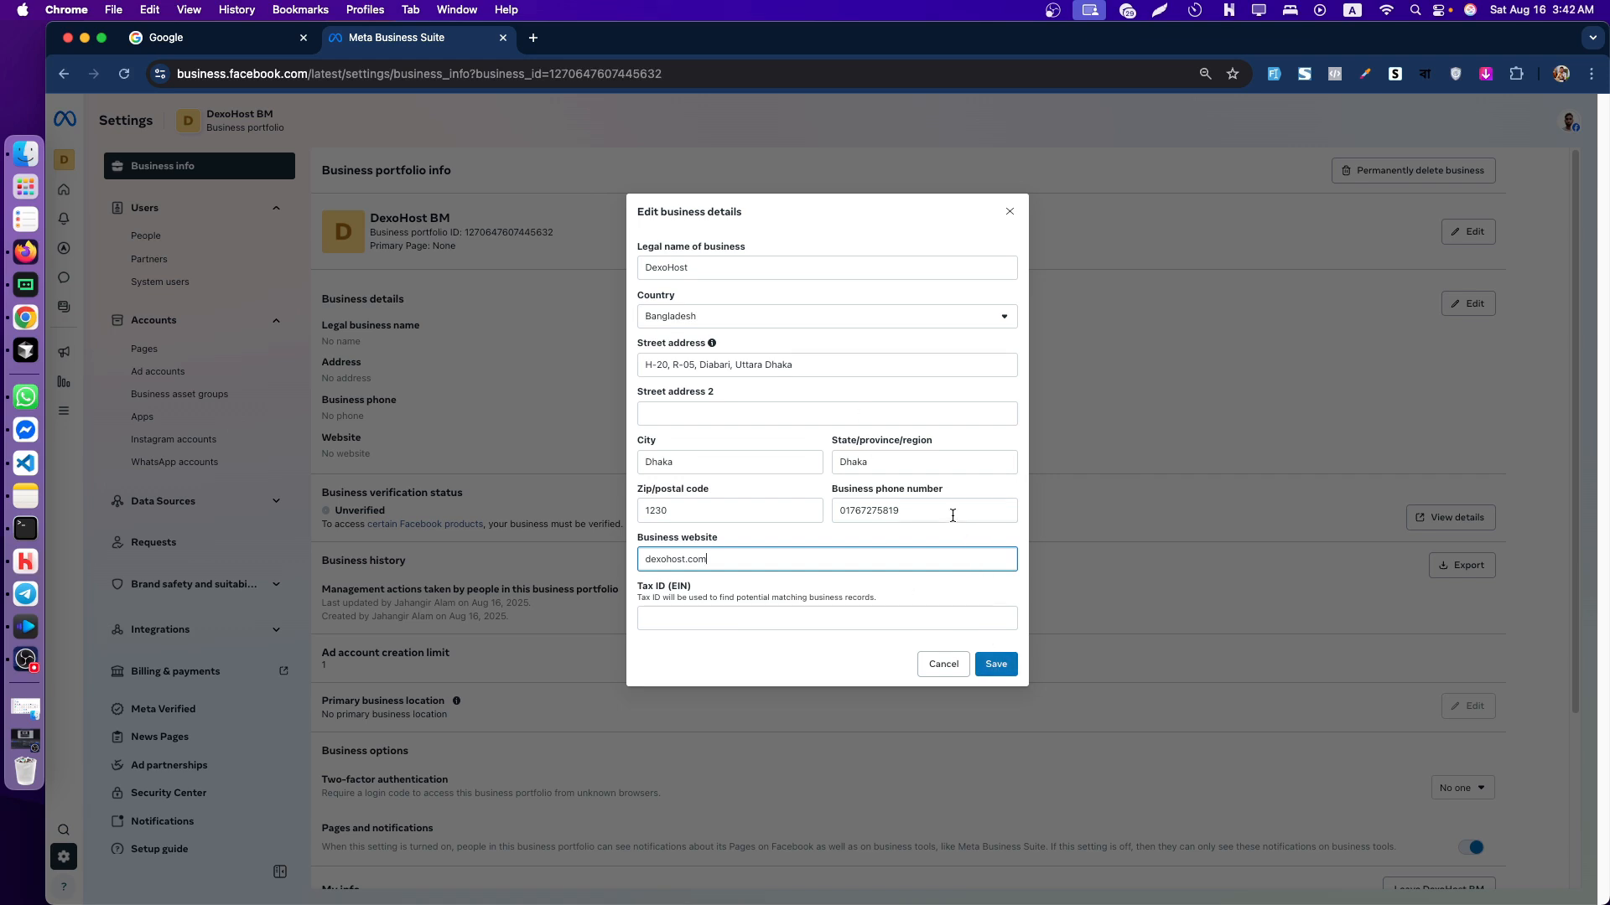
{"action": "left_click", "coordinate": [1006, 670]}
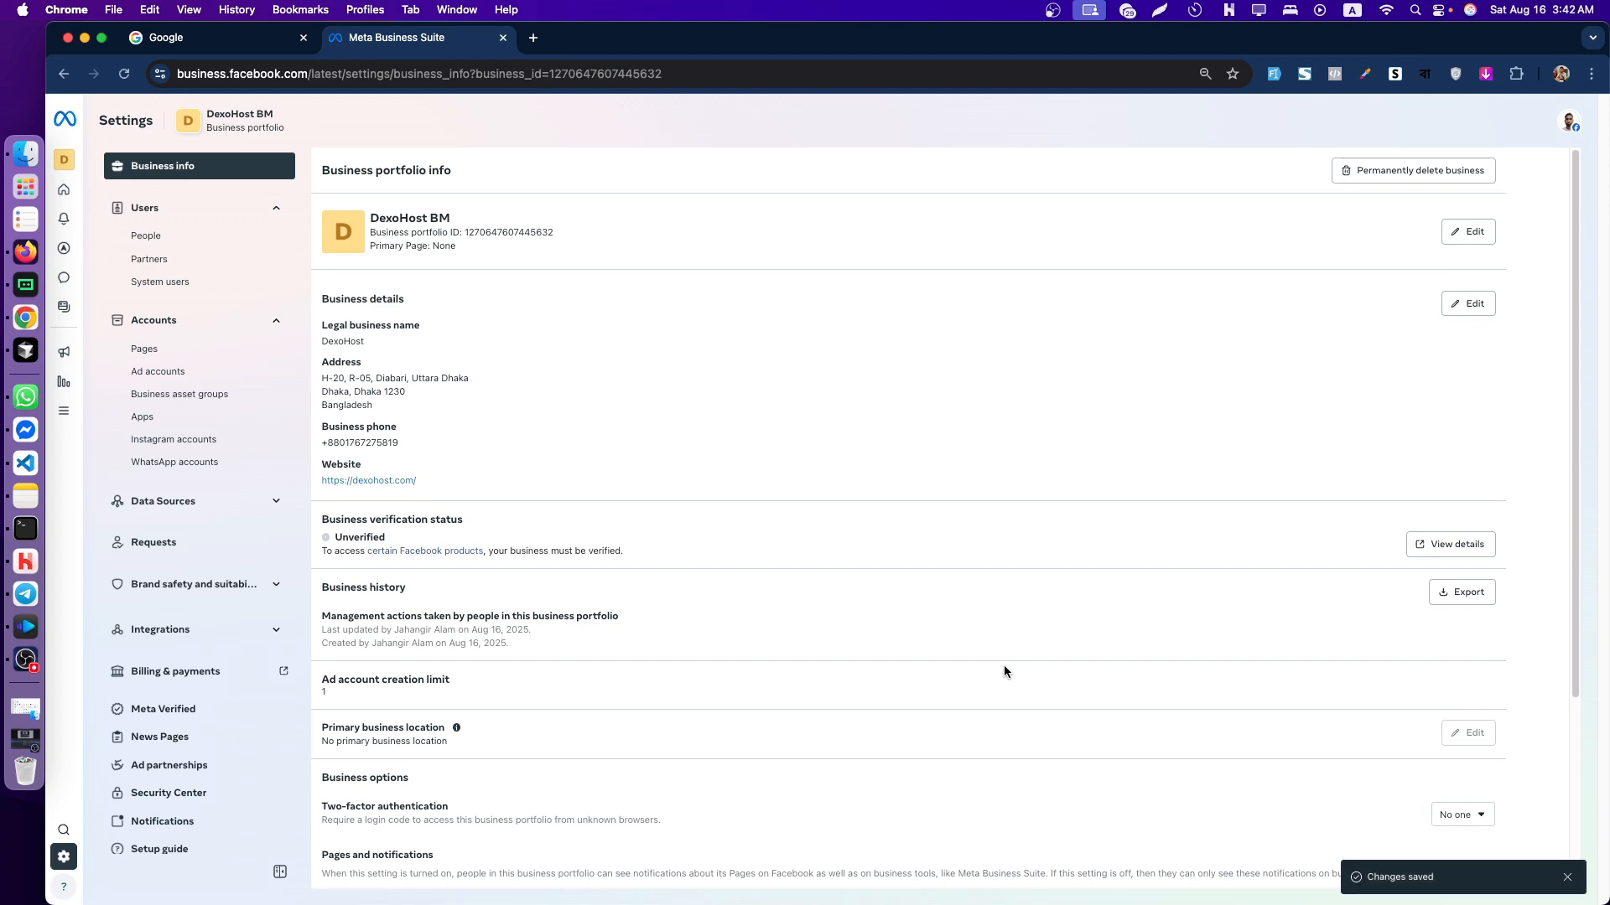
Review the saved business details and the email still awaiting confirmation under My info.
{"action": "left_click_drag", "start_coordinate": [426, 454], "coordinate": [333, 309]}
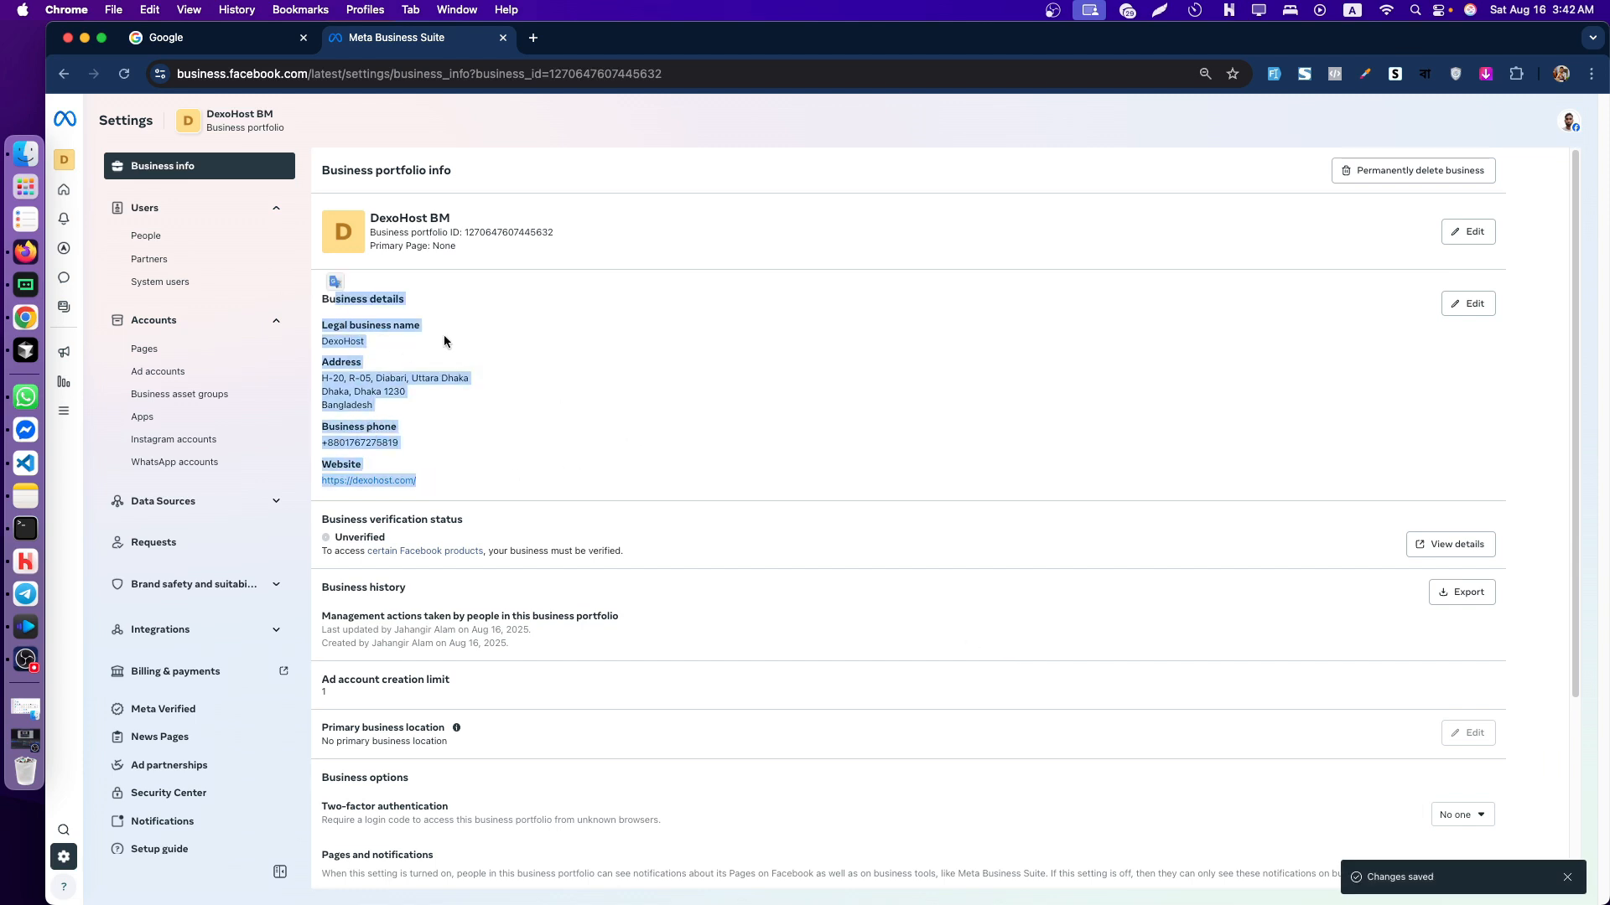
{"action": "left_click", "coordinate": [474, 343]}
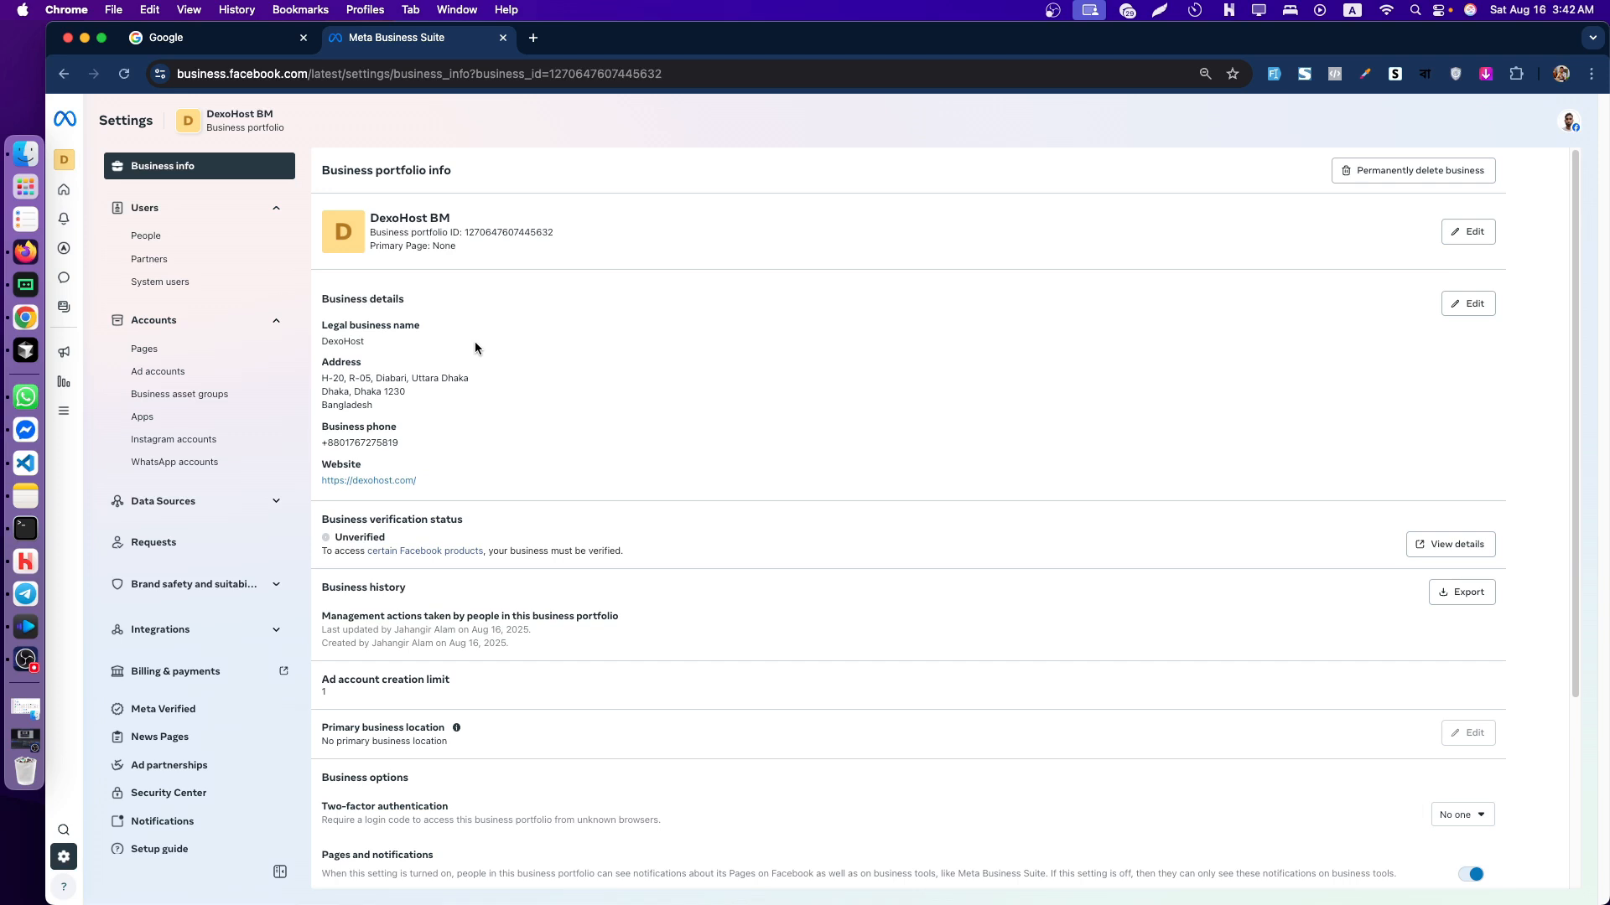
{"action": "scroll", "coordinate": [475, 342], "scroll_direction": "down", "scroll_amount": 3}
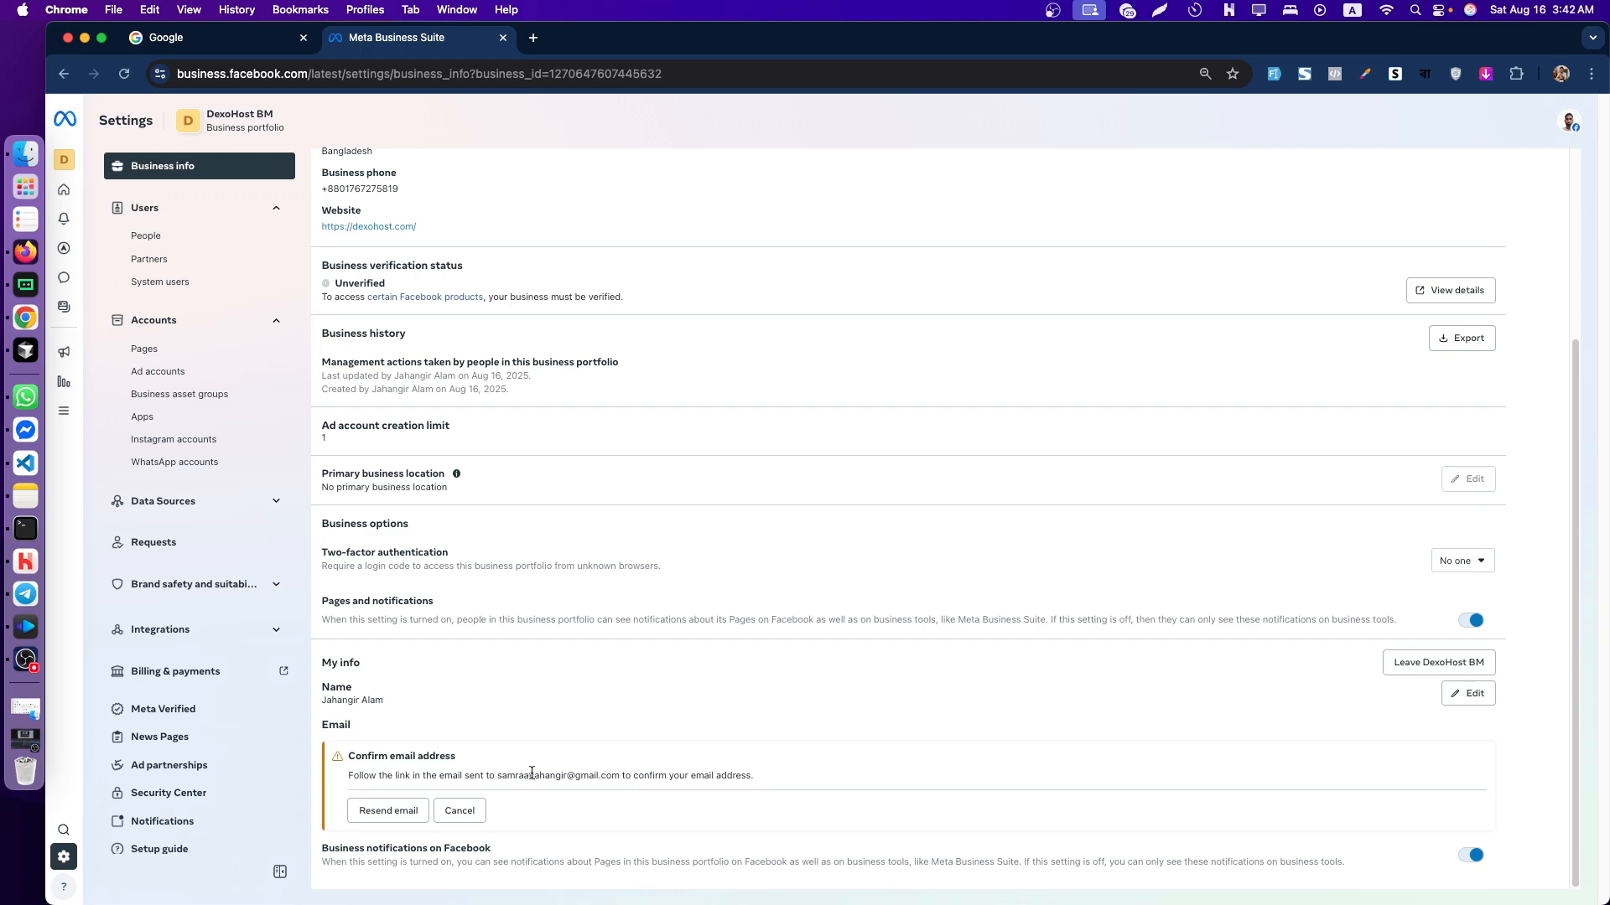
{"action": "left_click_drag", "start_coordinate": [526, 774], "coordinate": [639, 775]}
{"action": "left_click", "coordinate": [696, 772]}
In Gmail's Social tab, open Facebook's business-email message and follow its Confirm Now link.
{"action": "left_click", "coordinate": [534, 38]}
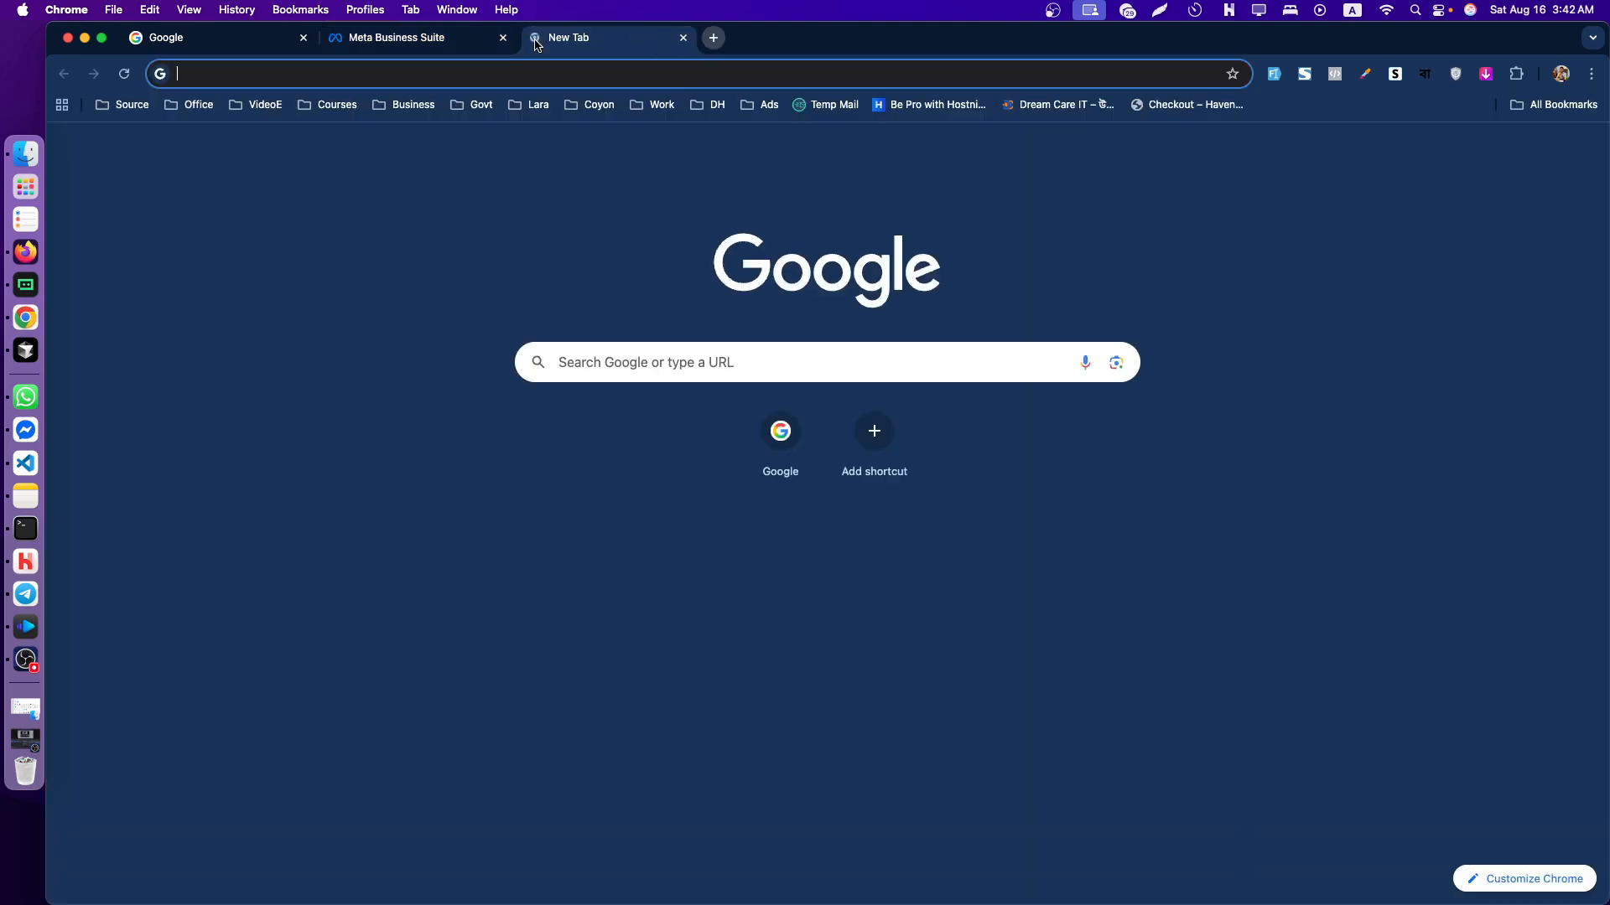
{"action": "type", "text": "mail"}
{"action": "key", "text": "Return"}
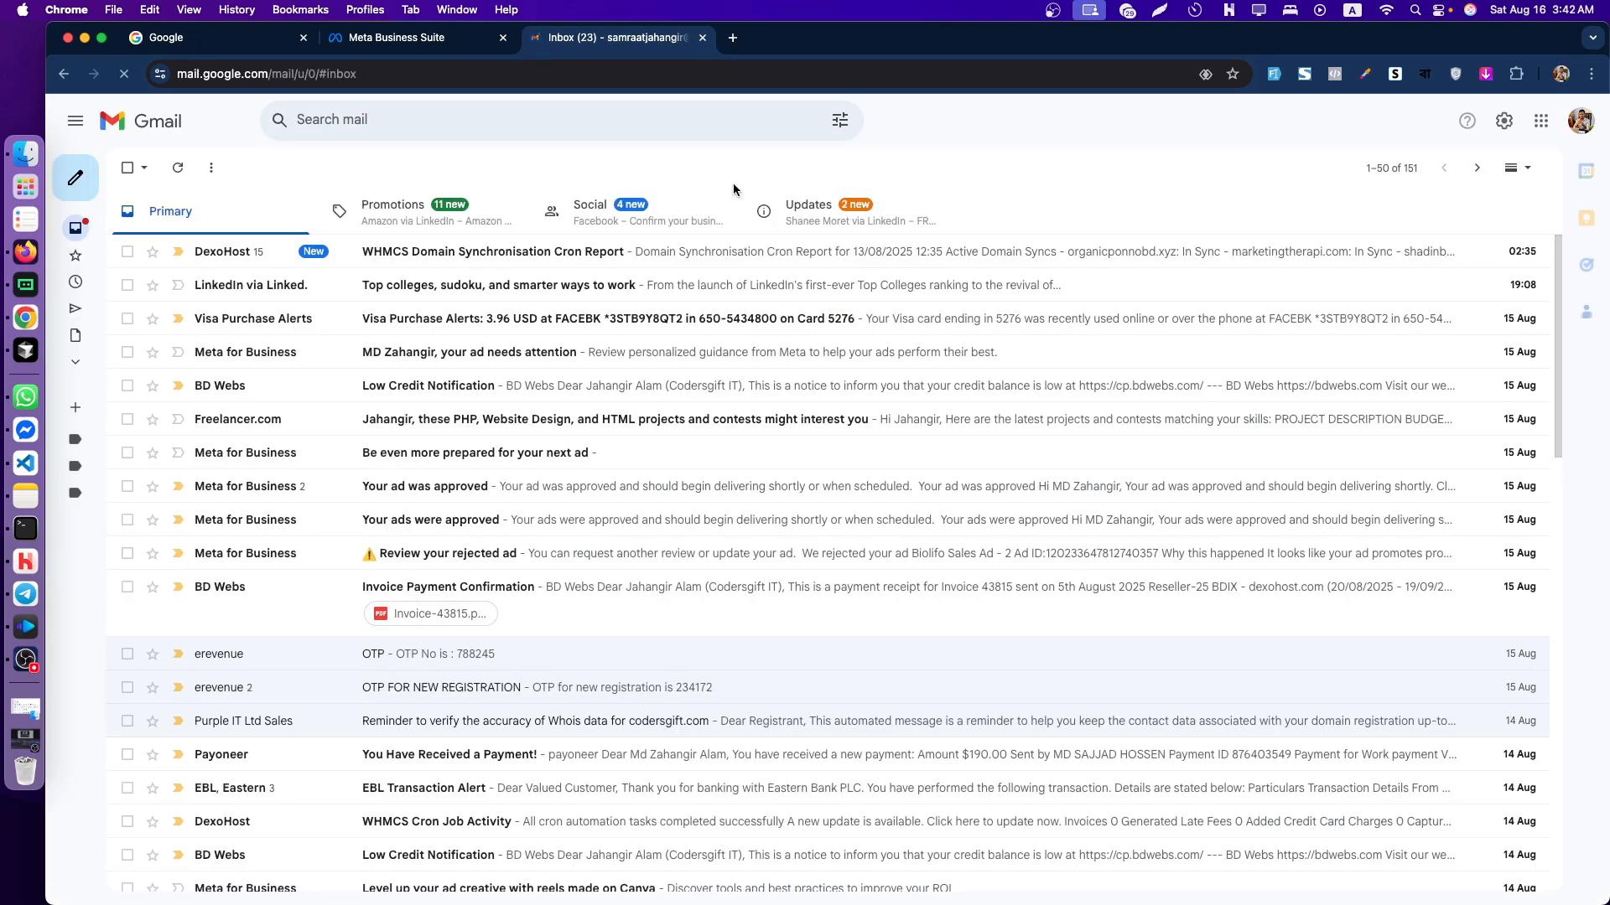
{"action": "left_click", "coordinate": [659, 217]}
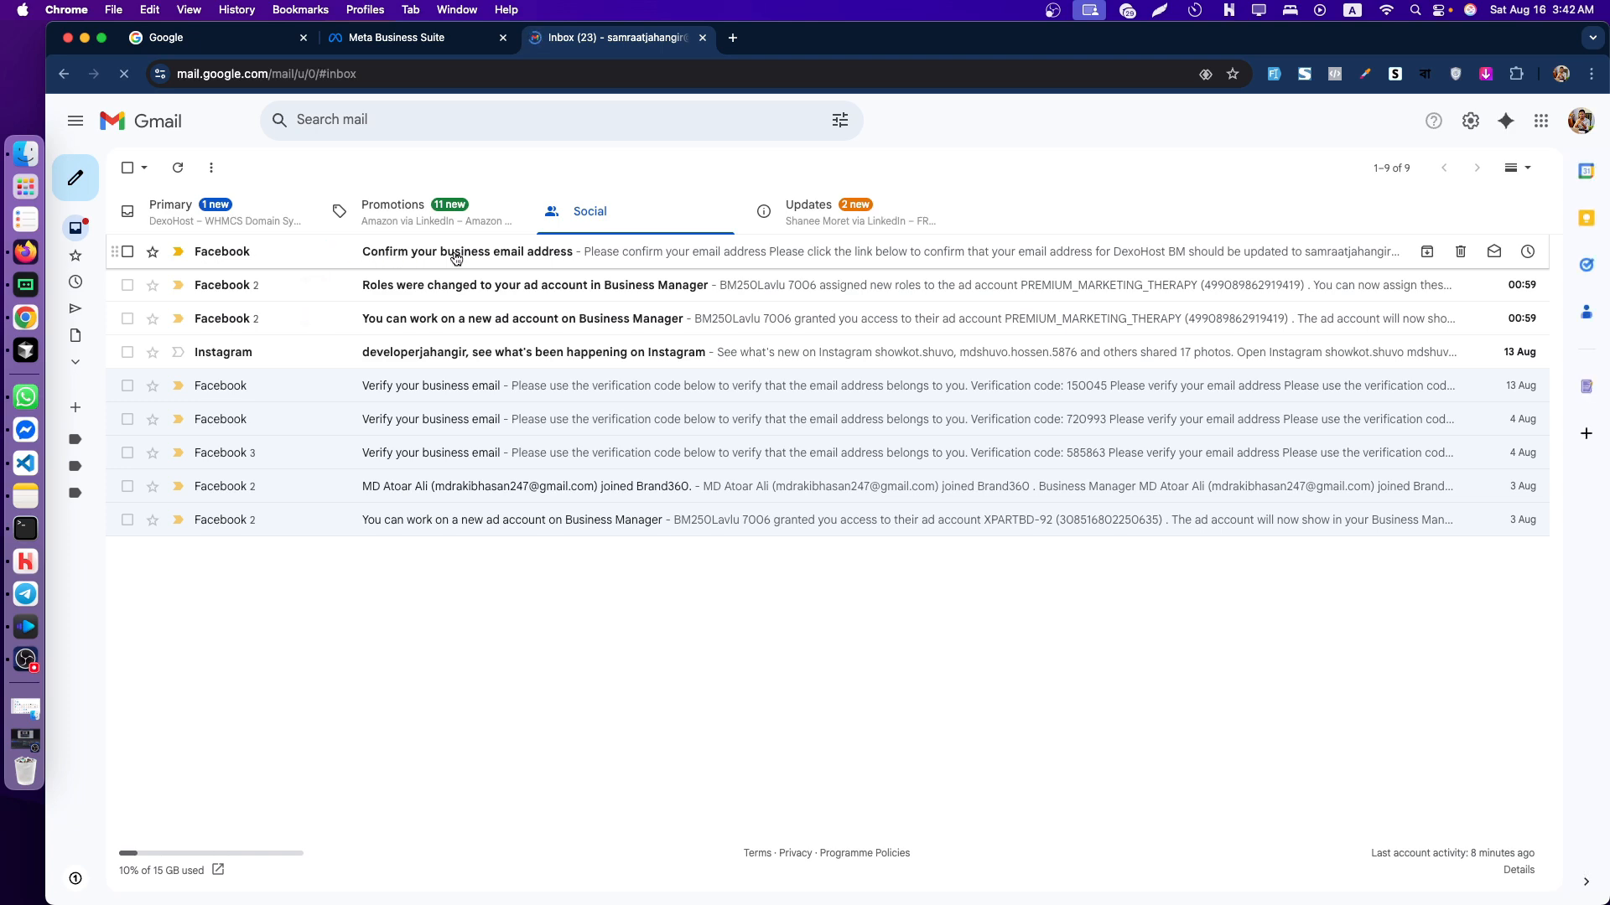
{"action": "left_click", "coordinate": [545, 252]}
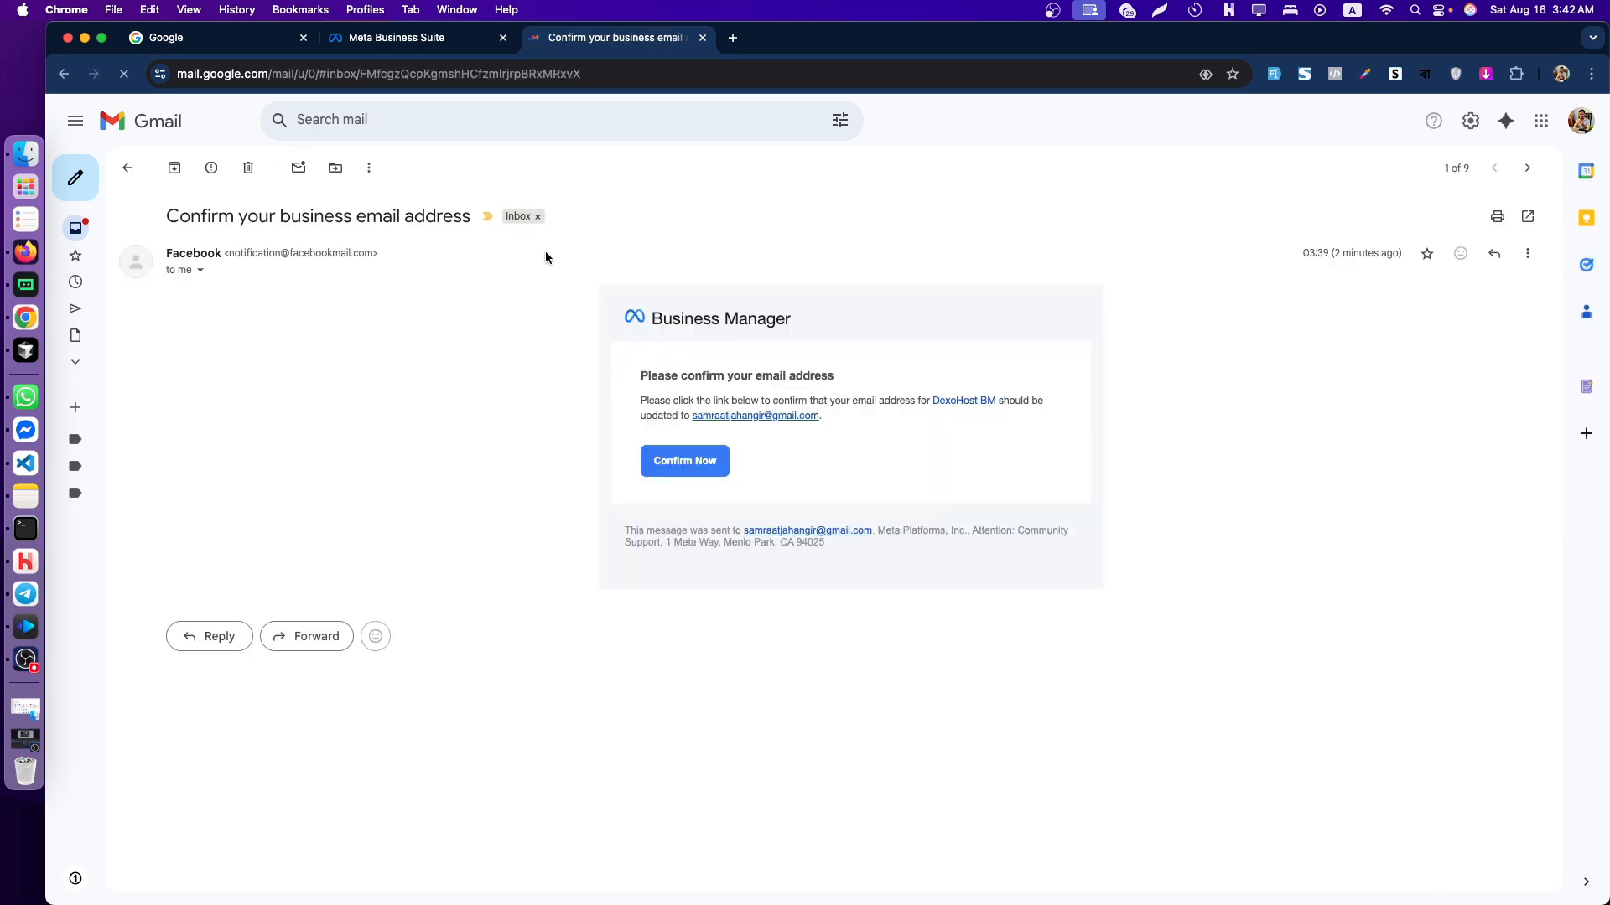
{"action": "left_click", "coordinate": [688, 475]}
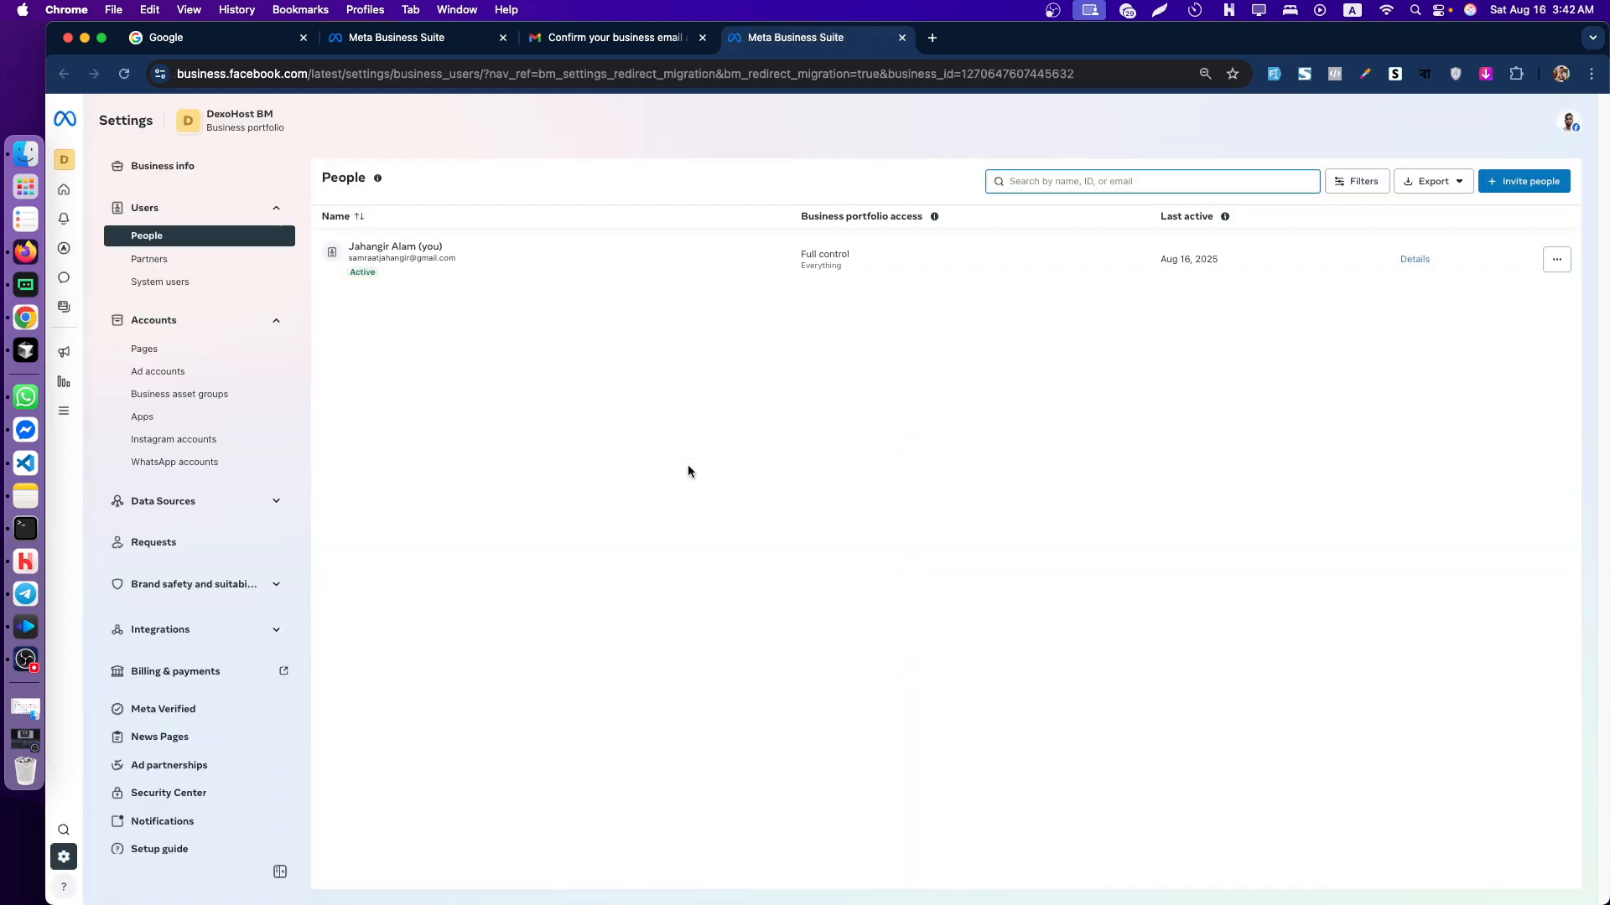
Check the email now shows as confirmed, then reload the original Meta Business Suite tab.
{"action": "left_click", "coordinate": [198, 170]}
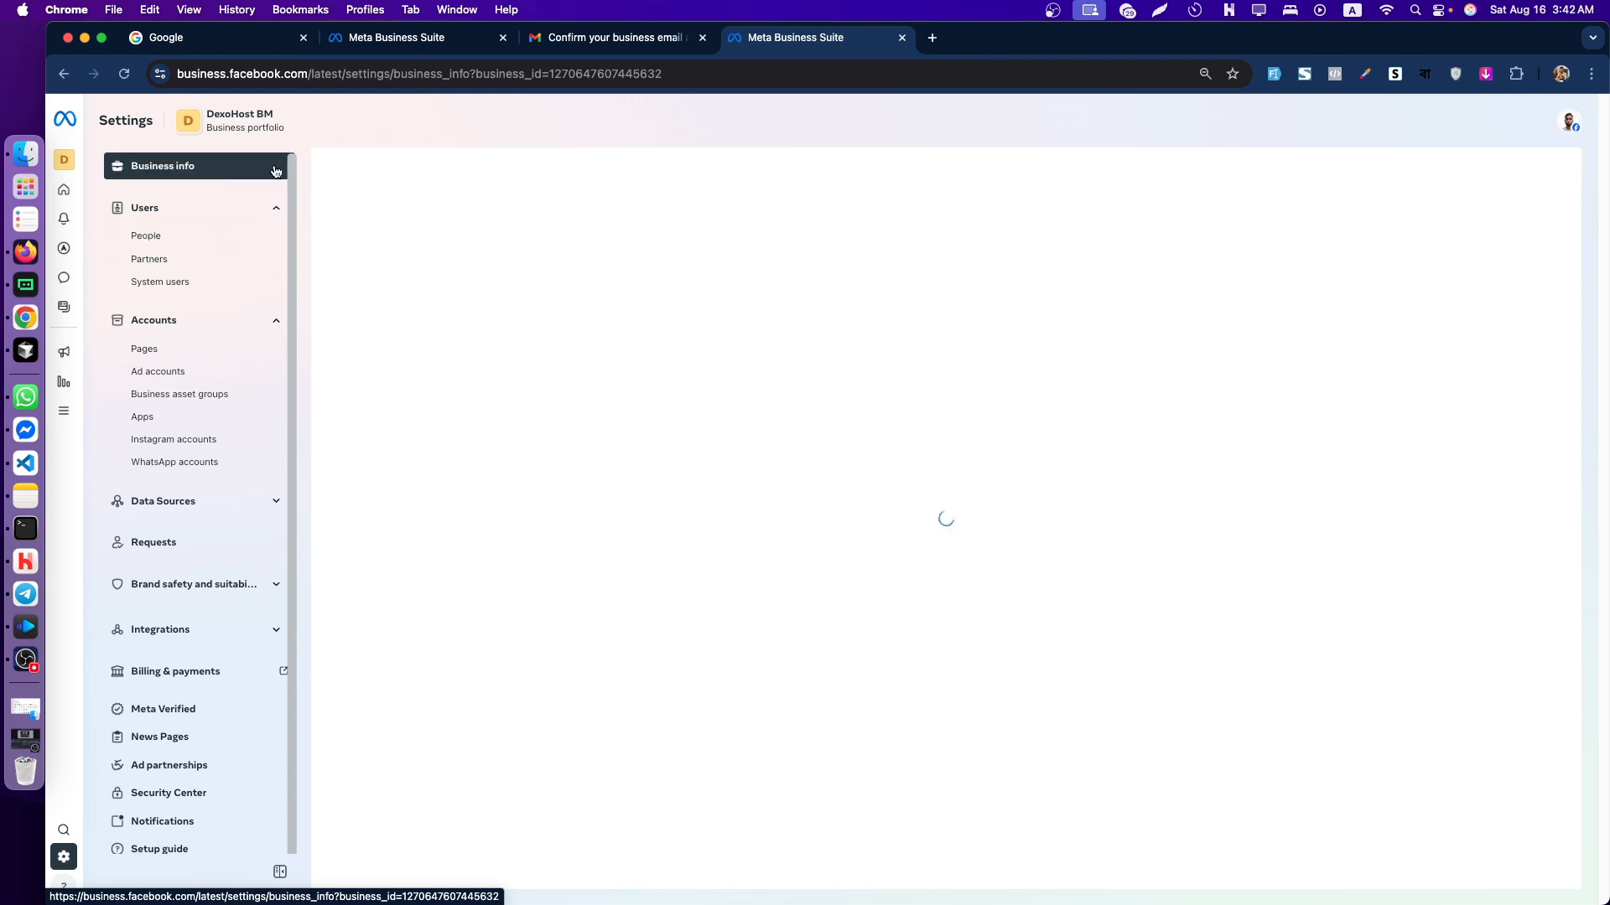
{"action": "scroll", "coordinate": [671, 481], "scroll_direction": "down", "scroll_amount": 3}
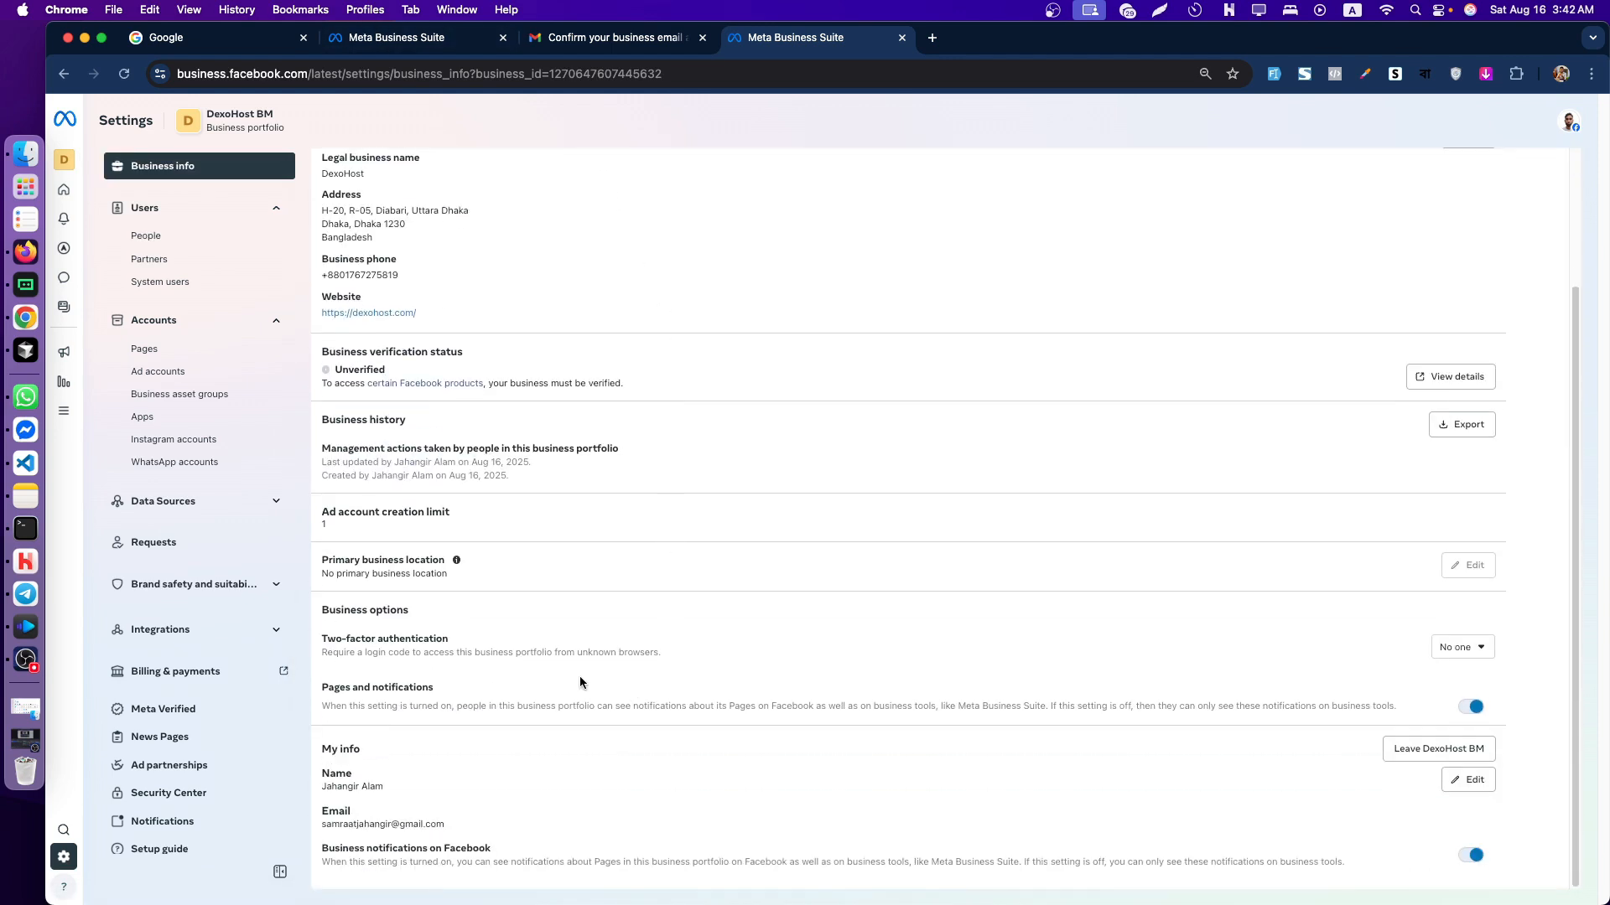
{"action": "left_click_drag", "start_coordinate": [445, 824], "coordinate": [399, 825]}
{"action": "left_click", "coordinate": [478, 819]}
{"action": "left_click", "coordinate": [496, 587]}
{"action": "left_click", "coordinate": [414, 39]}
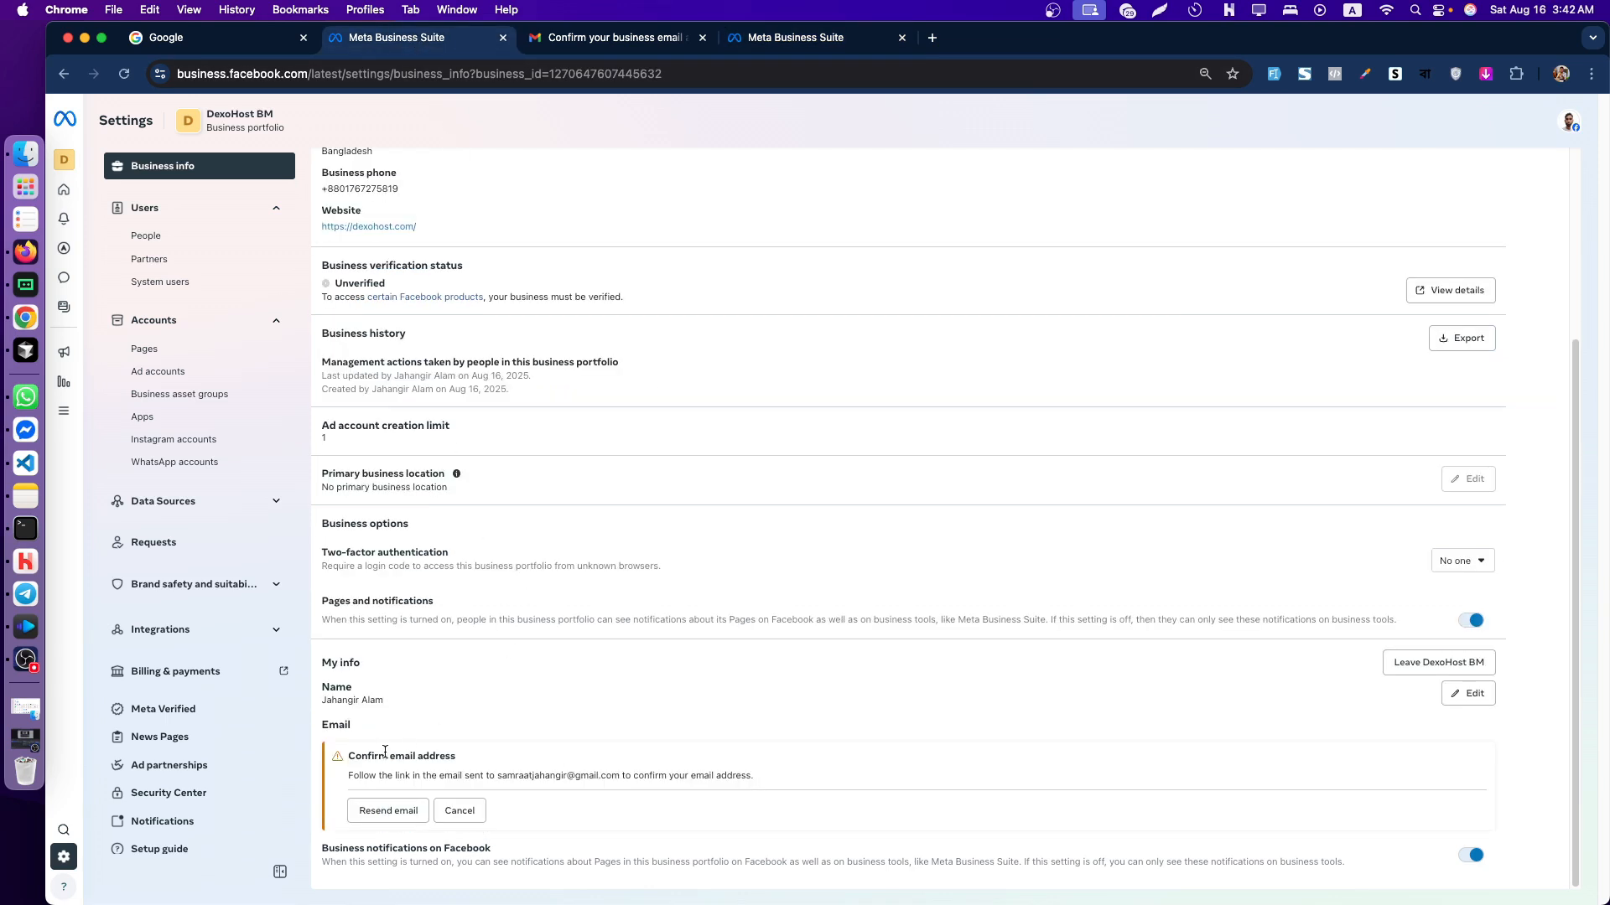
{"action": "left_click", "coordinate": [124, 74]}
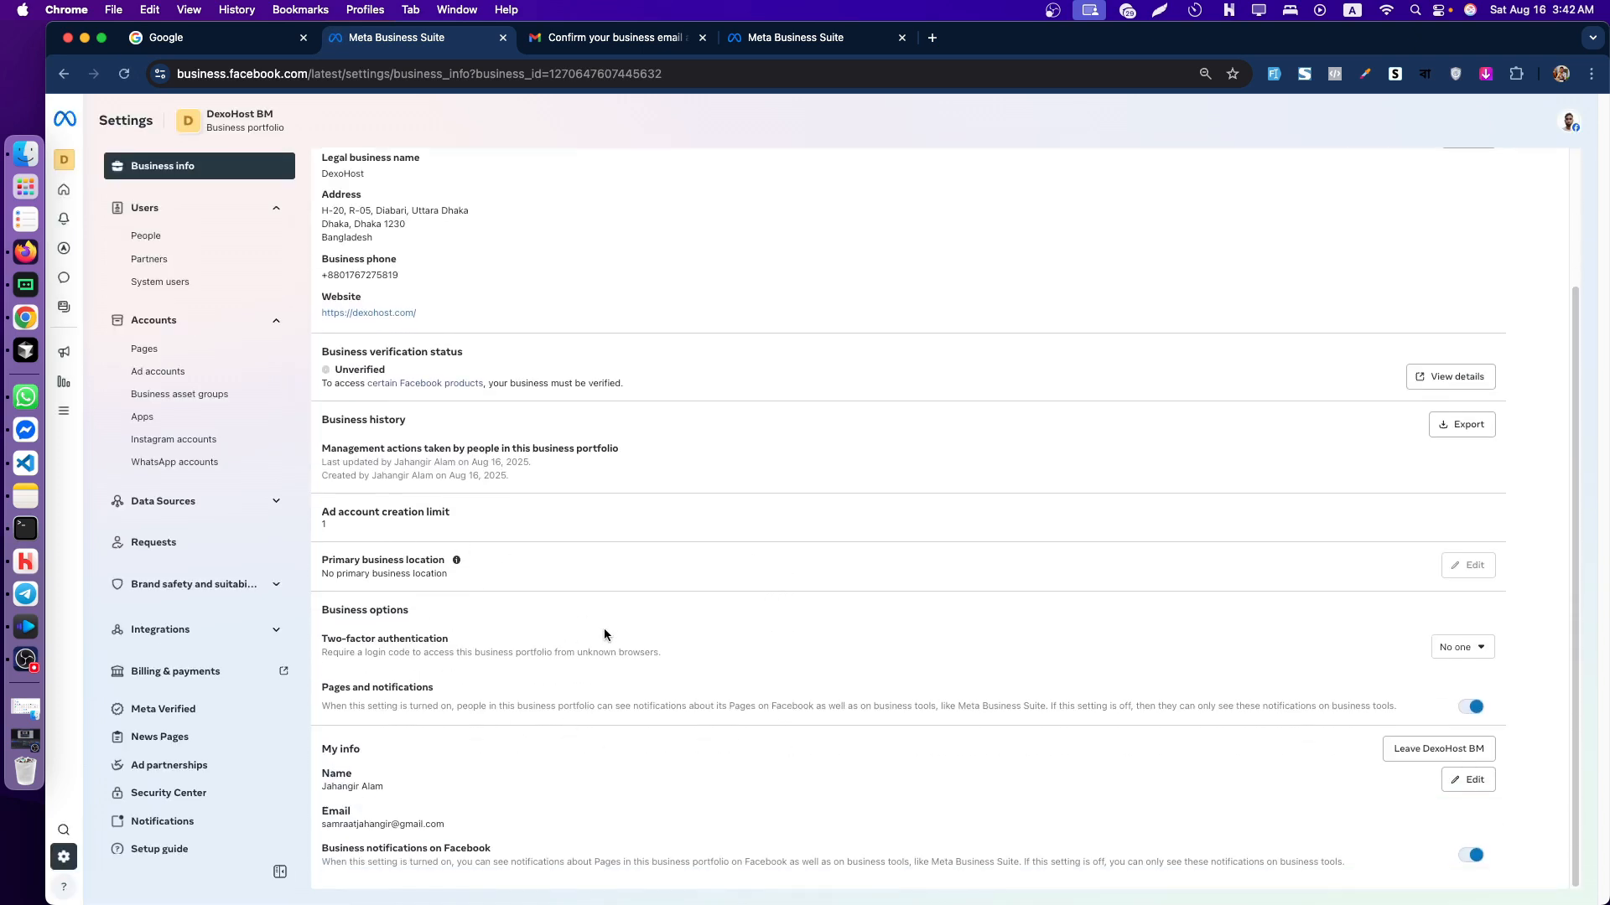
Review the business details, verification status, business history and ad account creation limit.
{"action": "scroll", "coordinate": [717, 451], "scroll_direction": "up", "scroll_amount": 3}
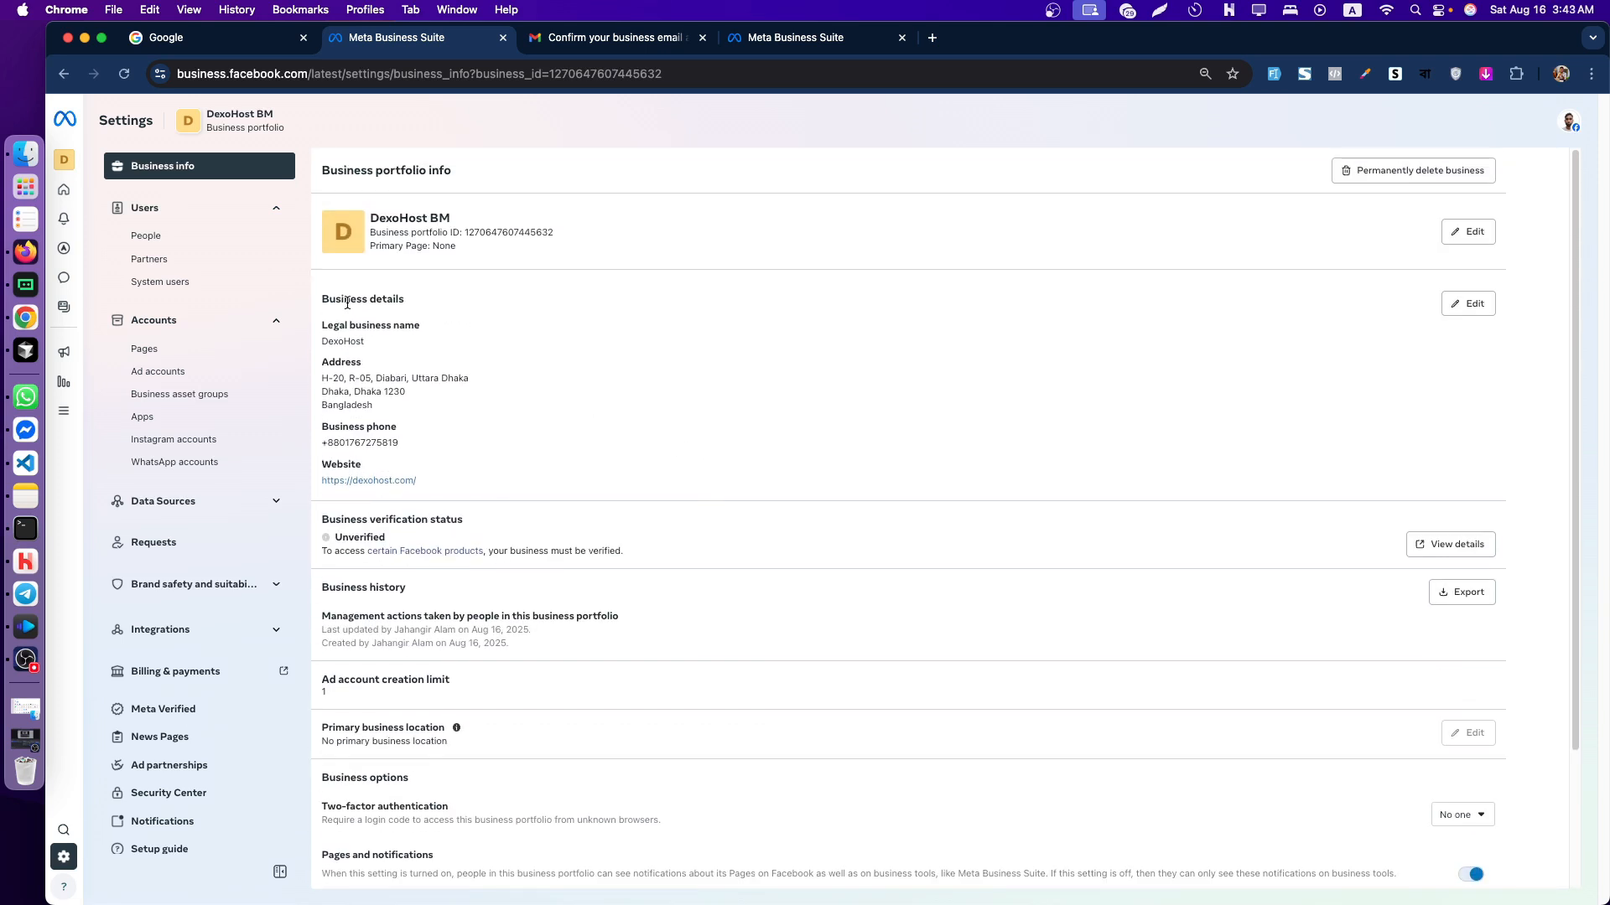
{"action": "left_click_drag", "start_coordinate": [327, 299], "coordinate": [344, 316]}
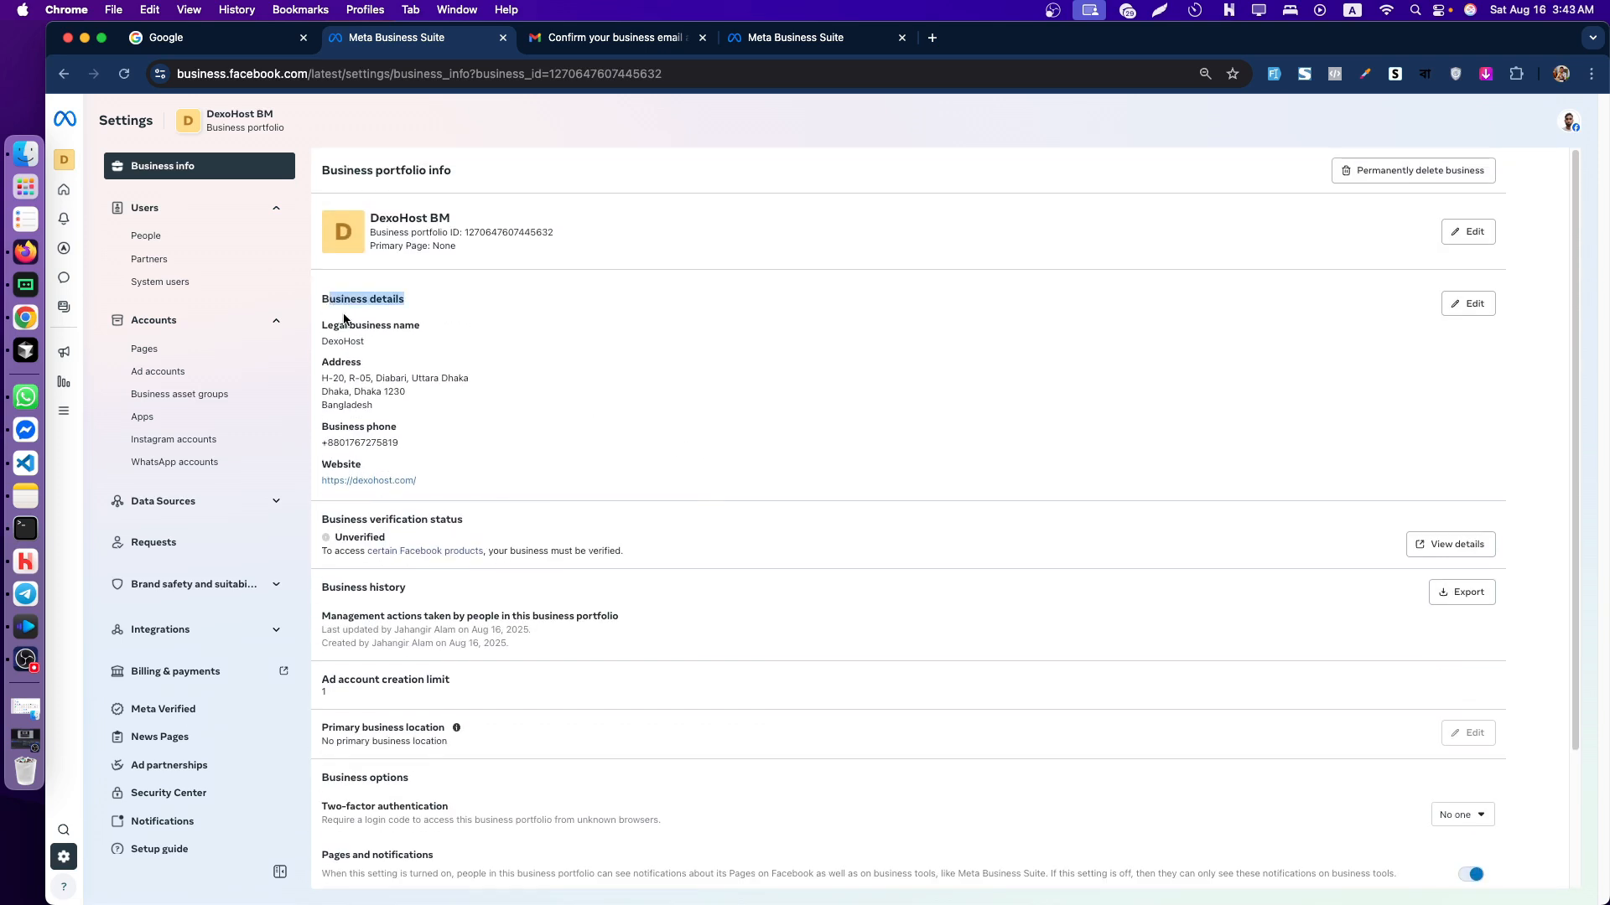
{"action": "left_click", "coordinate": [504, 350]}
{"action": "left_click_drag", "start_coordinate": [315, 299], "coordinate": [430, 470]}
{"action": "left_click", "coordinate": [590, 486]}
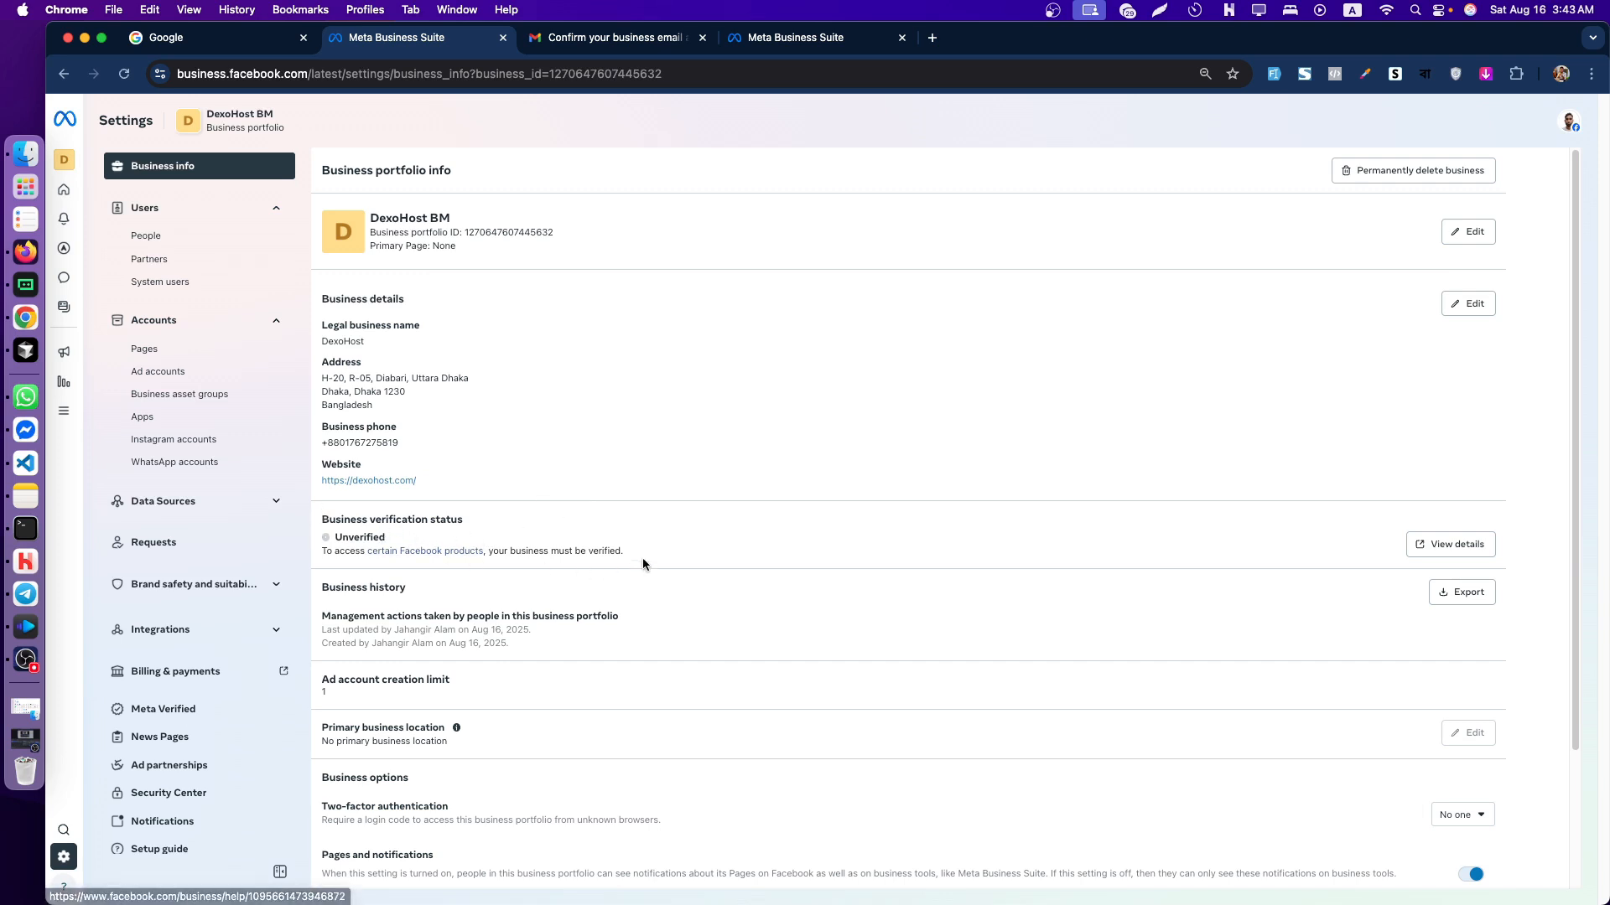
{"action": "left_click_drag", "start_coordinate": [642, 557], "coordinate": [331, 520]}
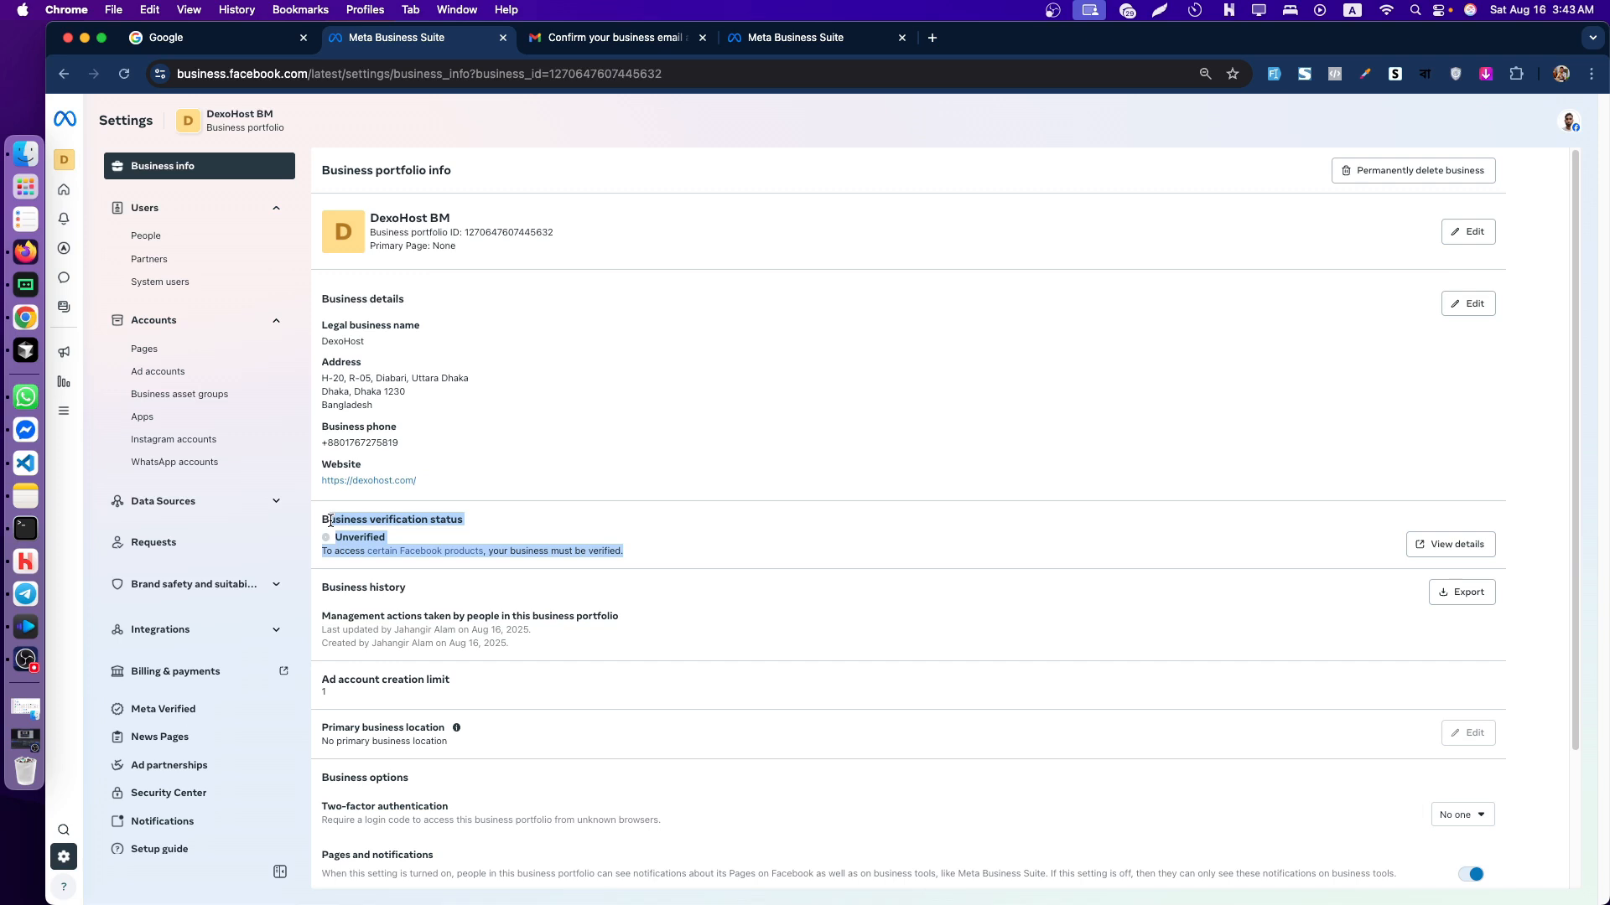
{"action": "left_click", "coordinate": [550, 532]}
{"action": "scroll", "coordinate": [550, 532], "scroll_direction": "down", "scroll_amount": 1}
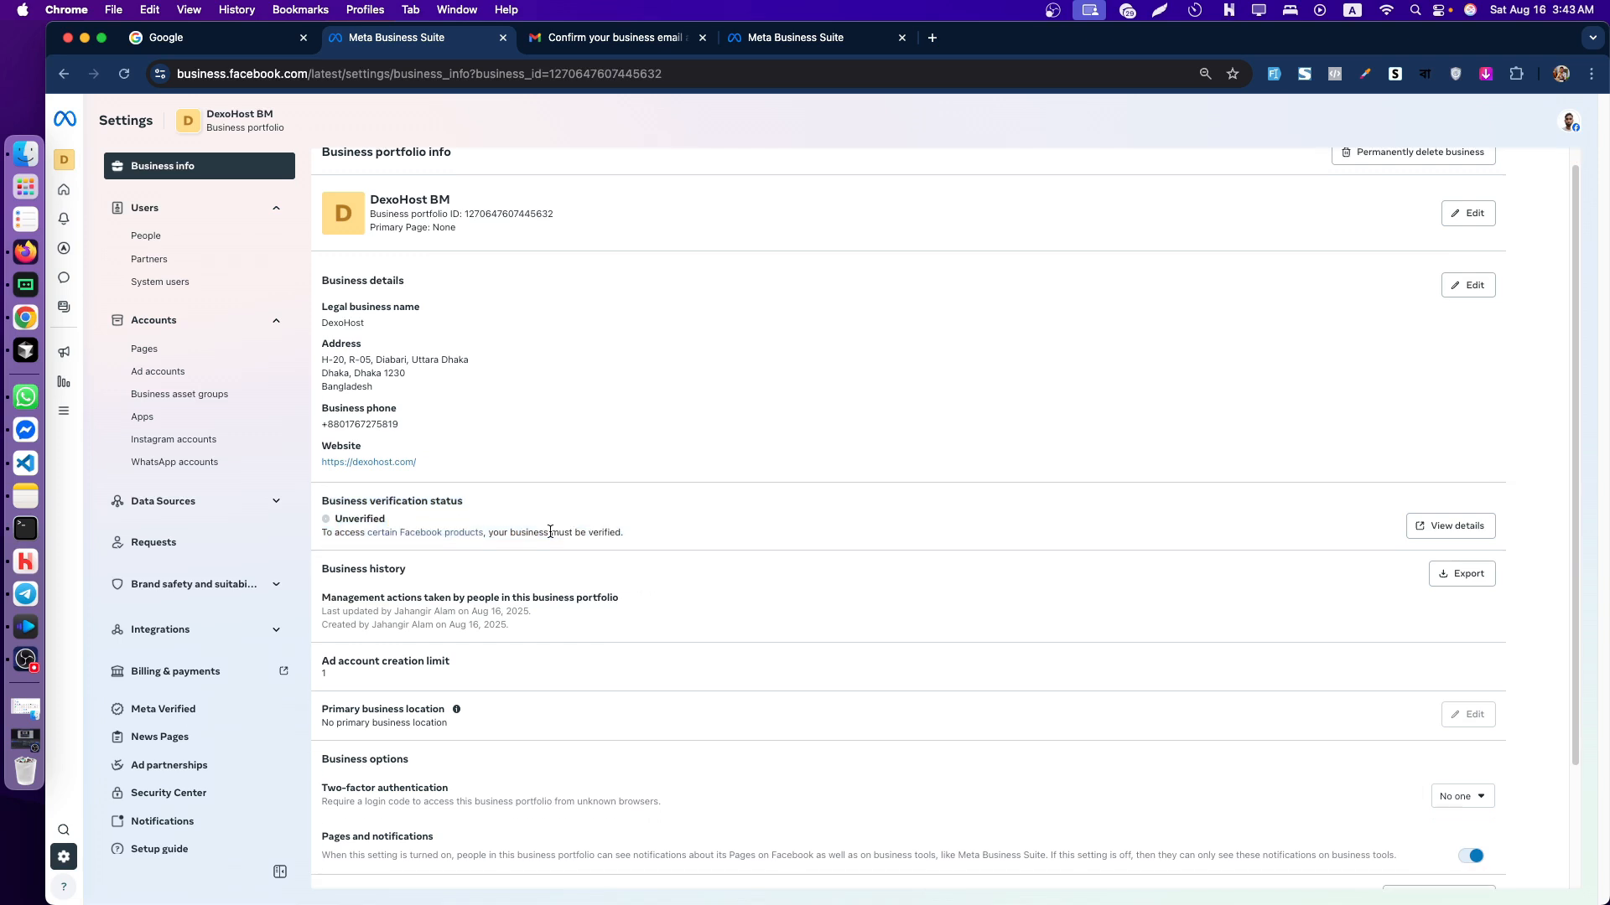
{"action": "left_click_drag", "start_coordinate": [648, 531], "coordinate": [516, 533]}
{"action": "left_click", "coordinate": [622, 535]}
{"action": "scroll", "coordinate": [528, 564], "scroll_direction": "down", "scroll_amount": 2}
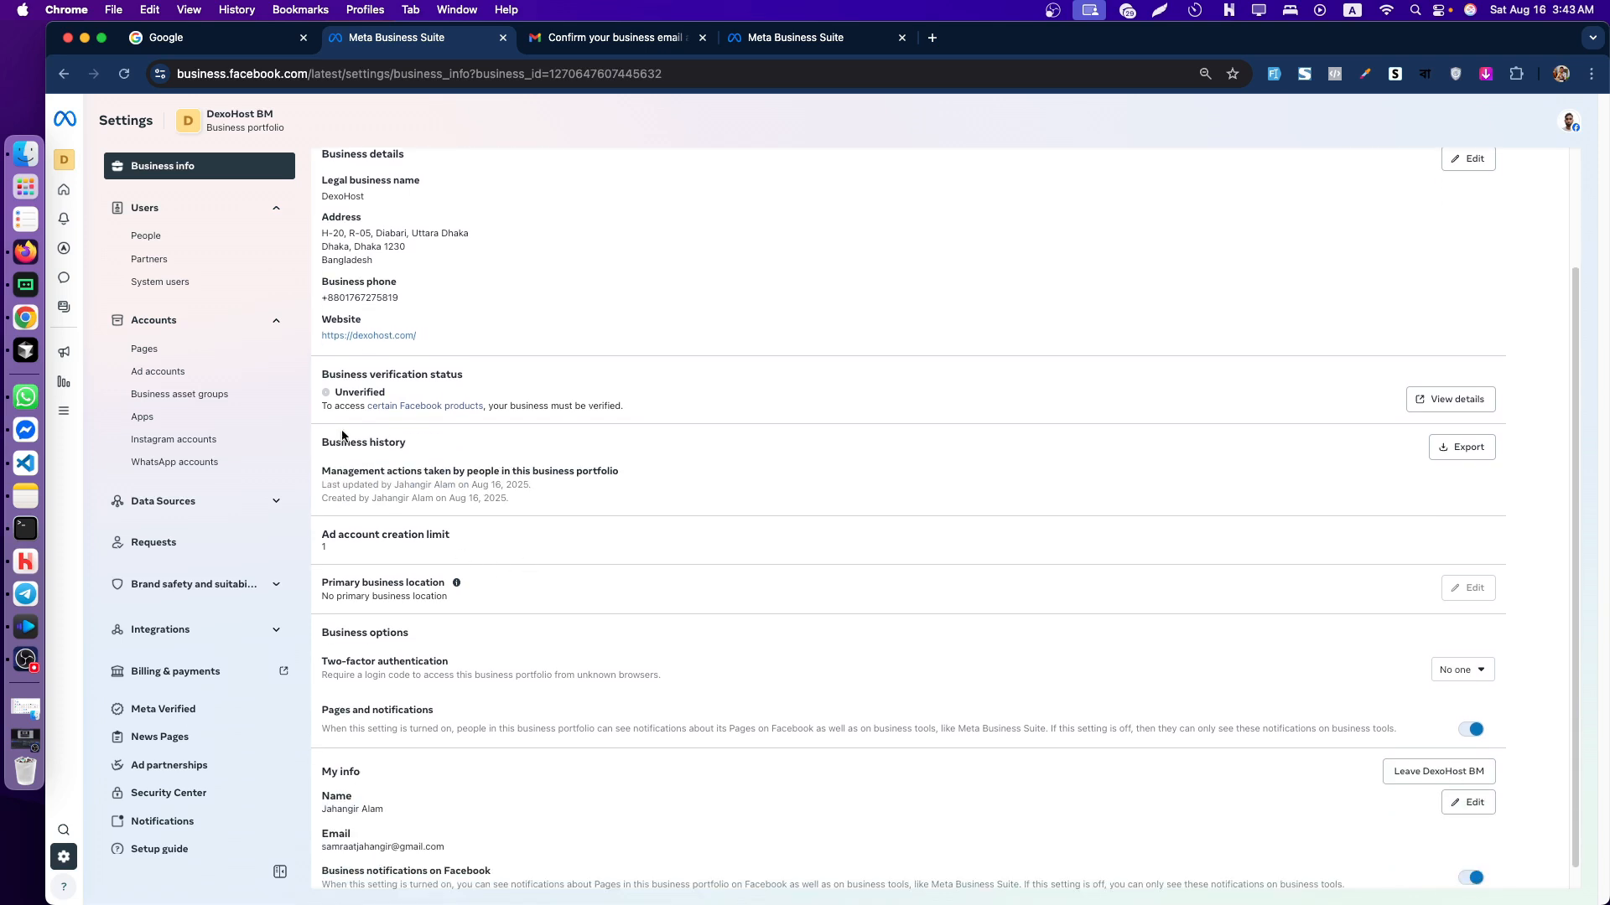
{"action": "left_click_drag", "start_coordinate": [320, 441], "coordinate": [388, 437]}
{"action": "scroll", "coordinate": [452, 491], "scroll_direction": "down", "scroll_amount": 1}
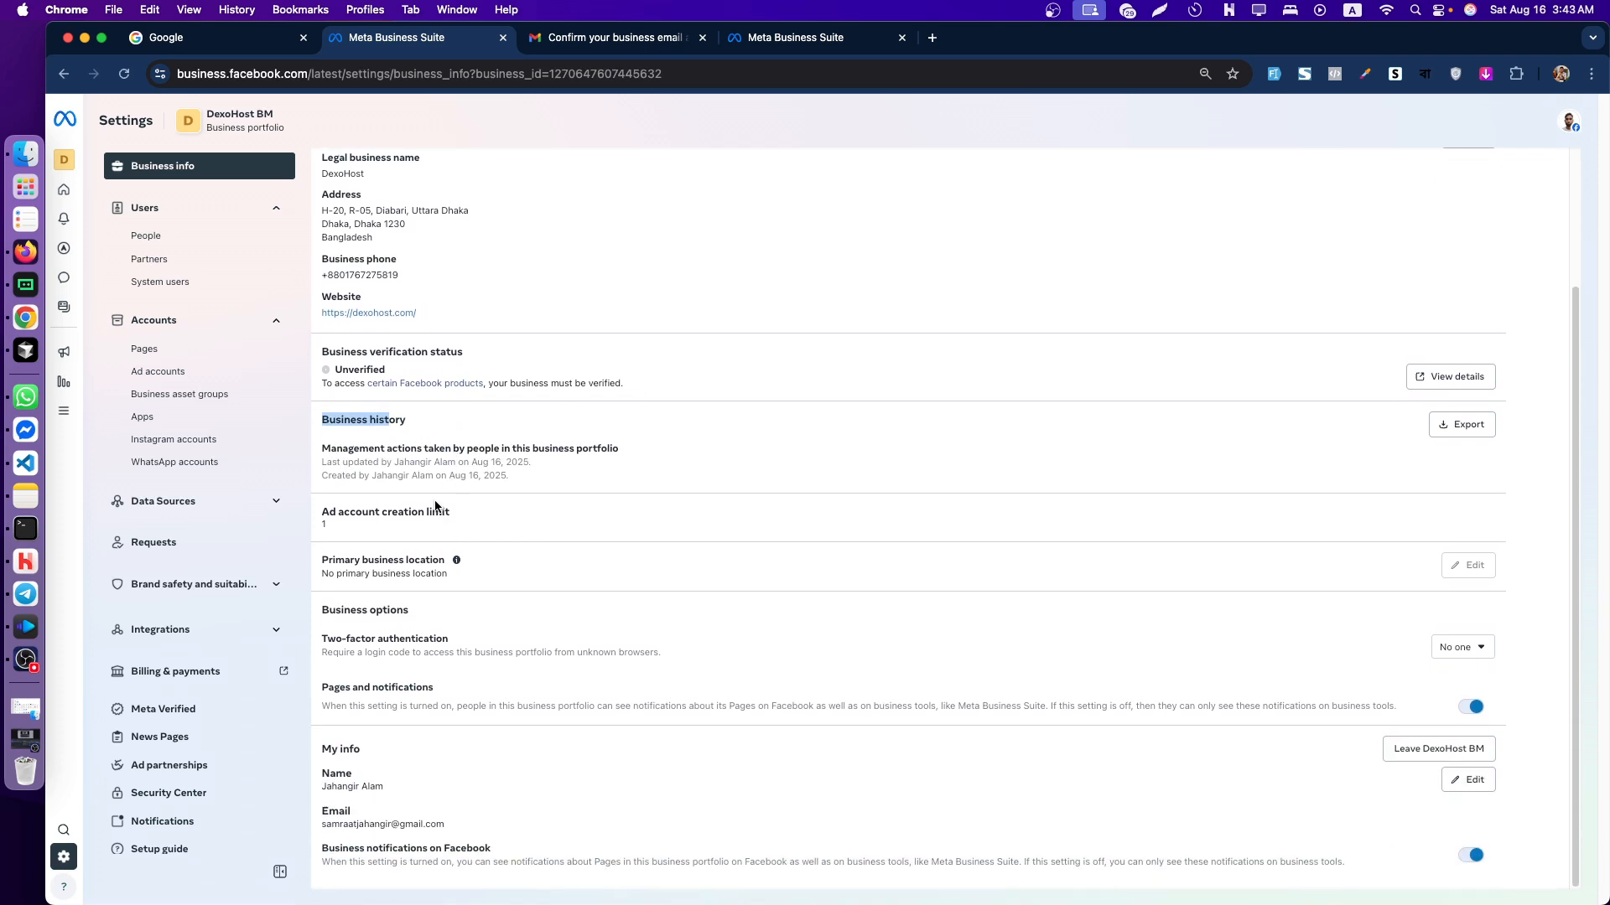
{"action": "left_click_drag", "start_coordinate": [328, 512], "coordinate": [428, 514]}
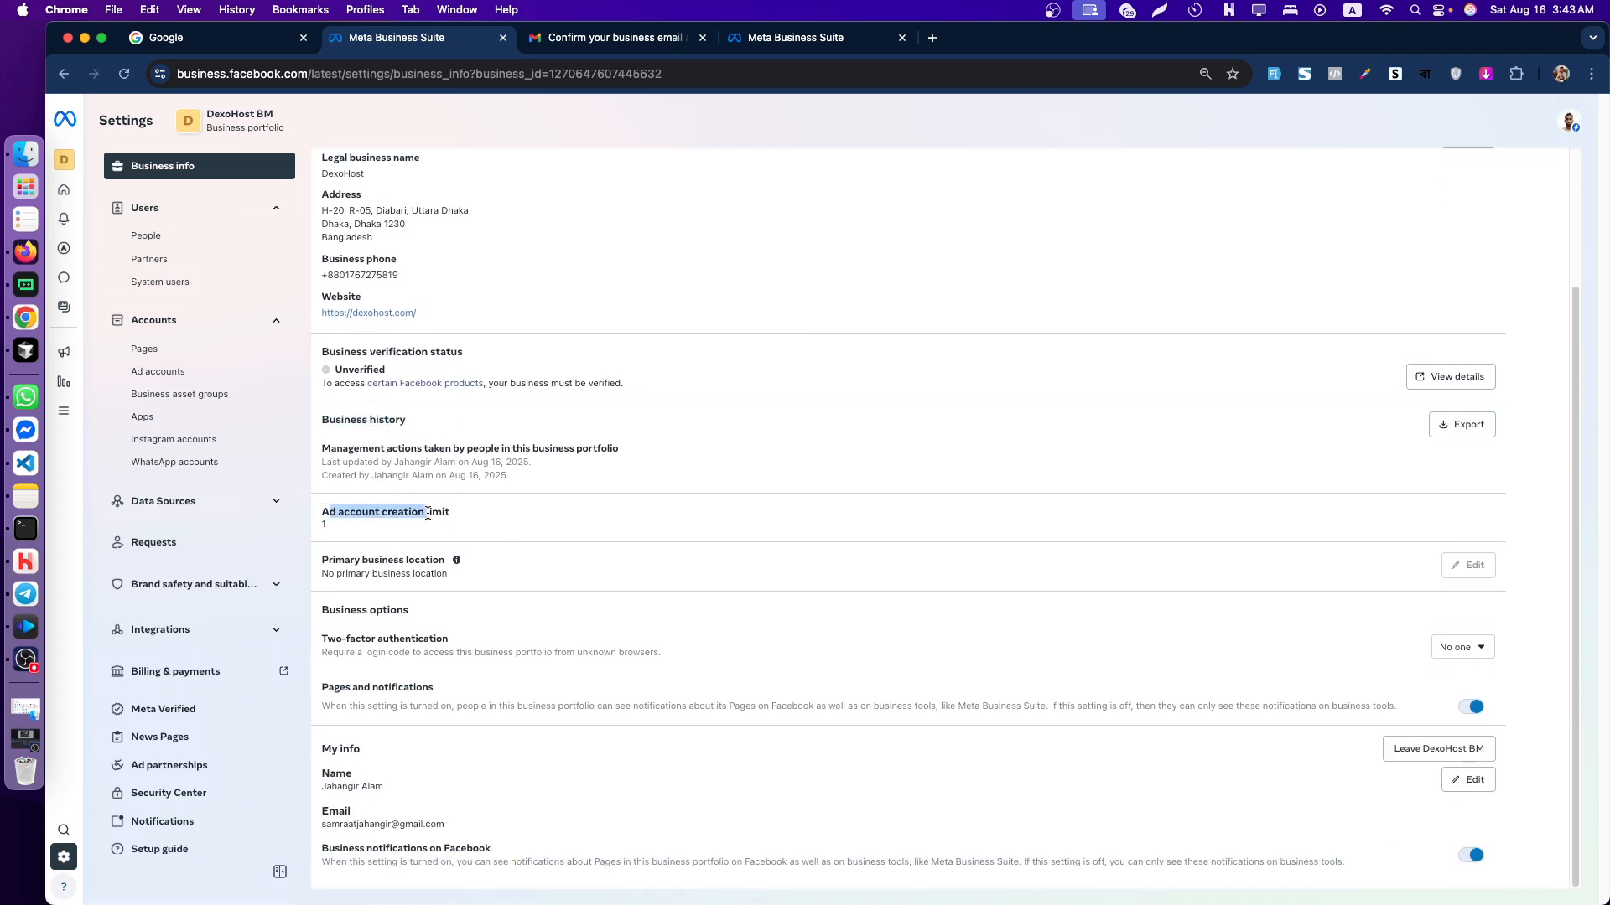
{"action": "left_click", "coordinate": [355, 541]}
{"action": "scroll", "coordinate": [743, 536], "scroll_direction": "up", "scroll_amount": 2}
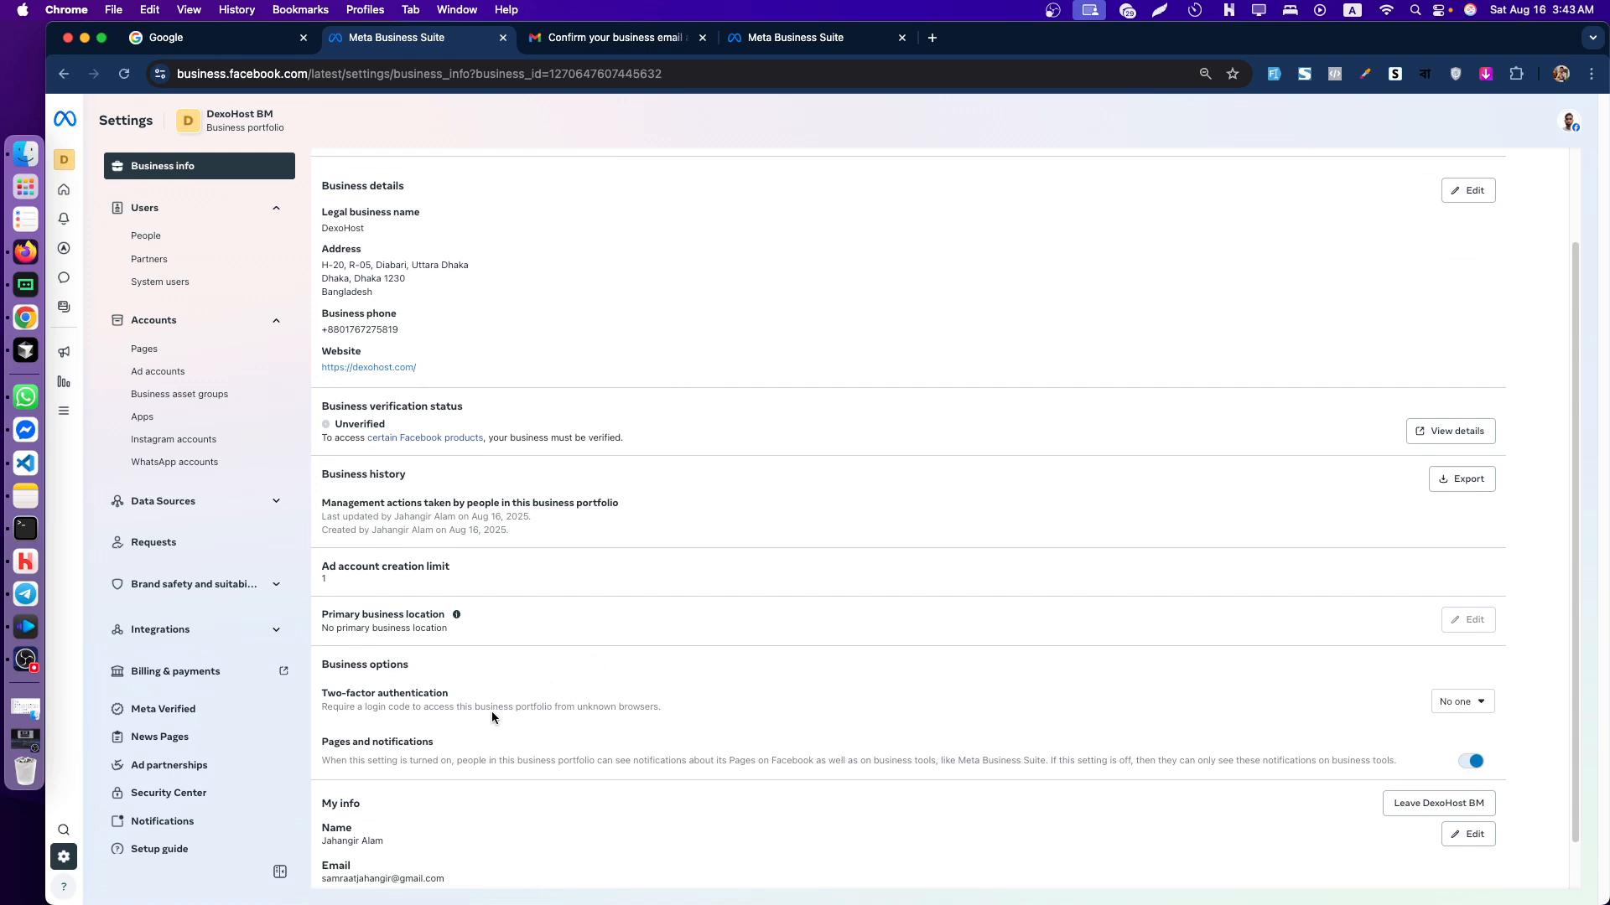
{"action": "scroll", "coordinate": [490, 711], "scroll_direction": "down", "scroll_amount": 2}
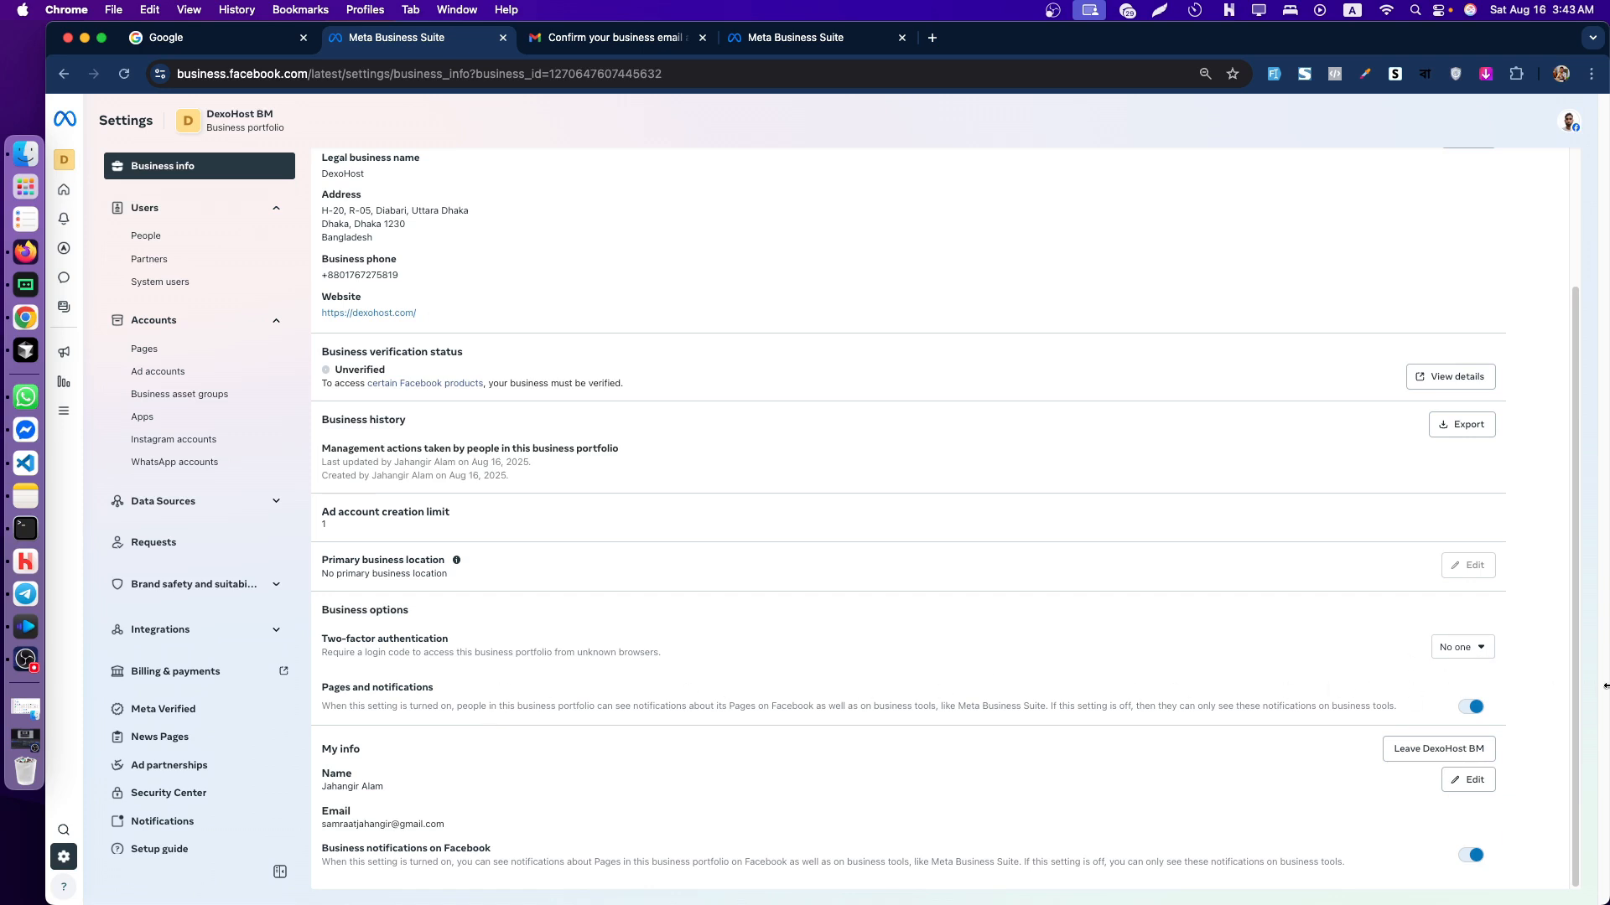
Set two-factor authentication to Admins only.
{"action": "left_click", "coordinate": [1480, 650]}
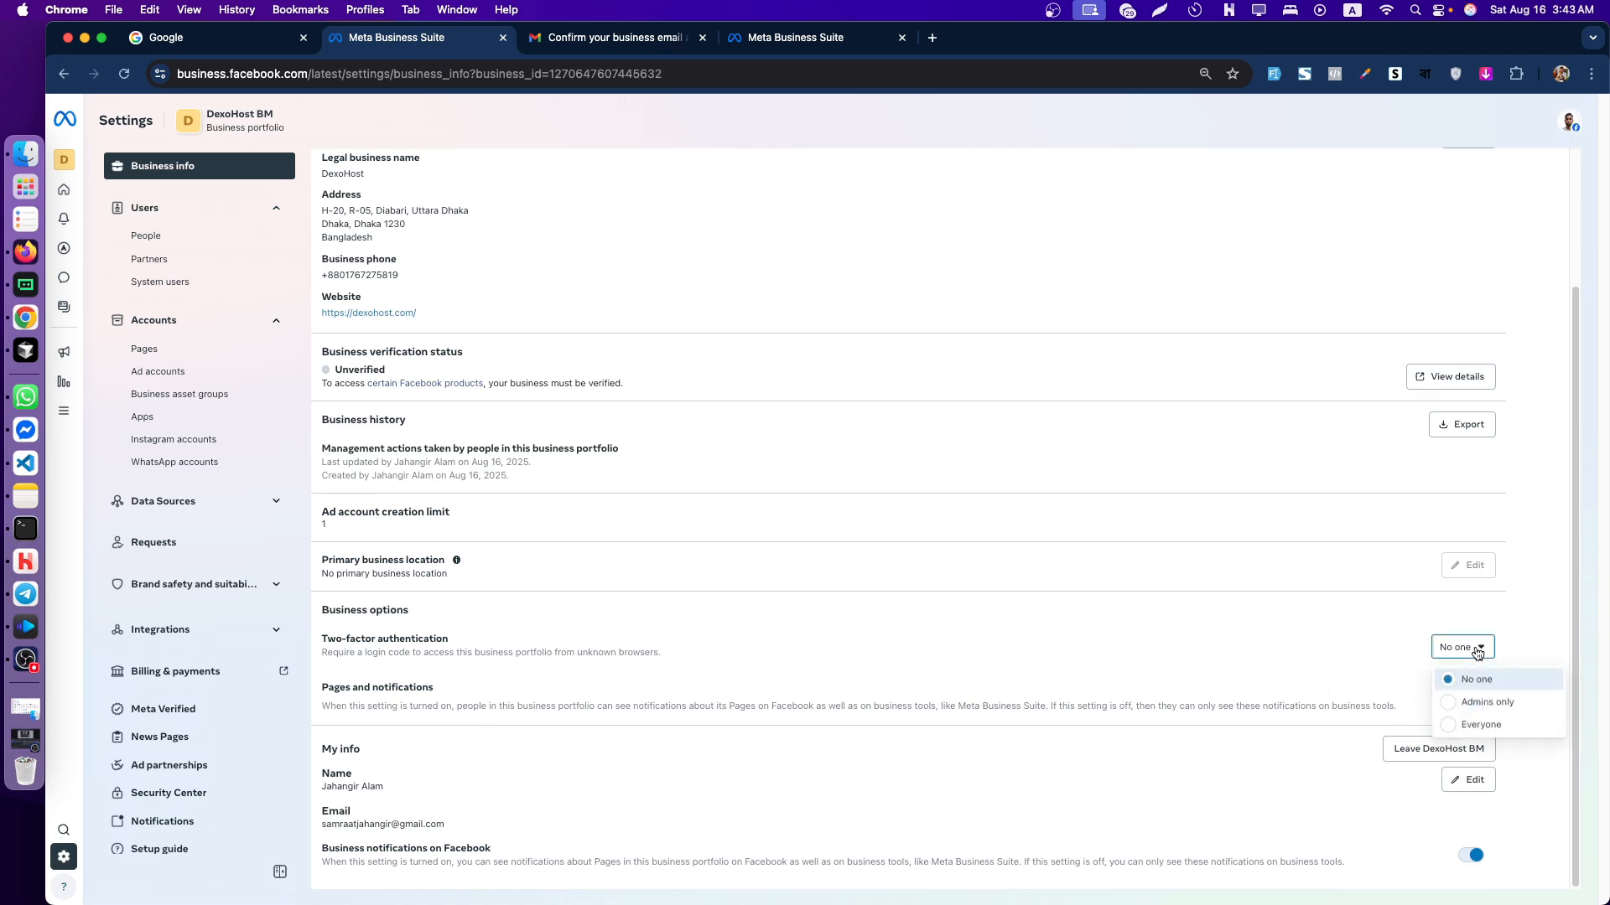
{"action": "left_click", "coordinate": [1501, 706]}
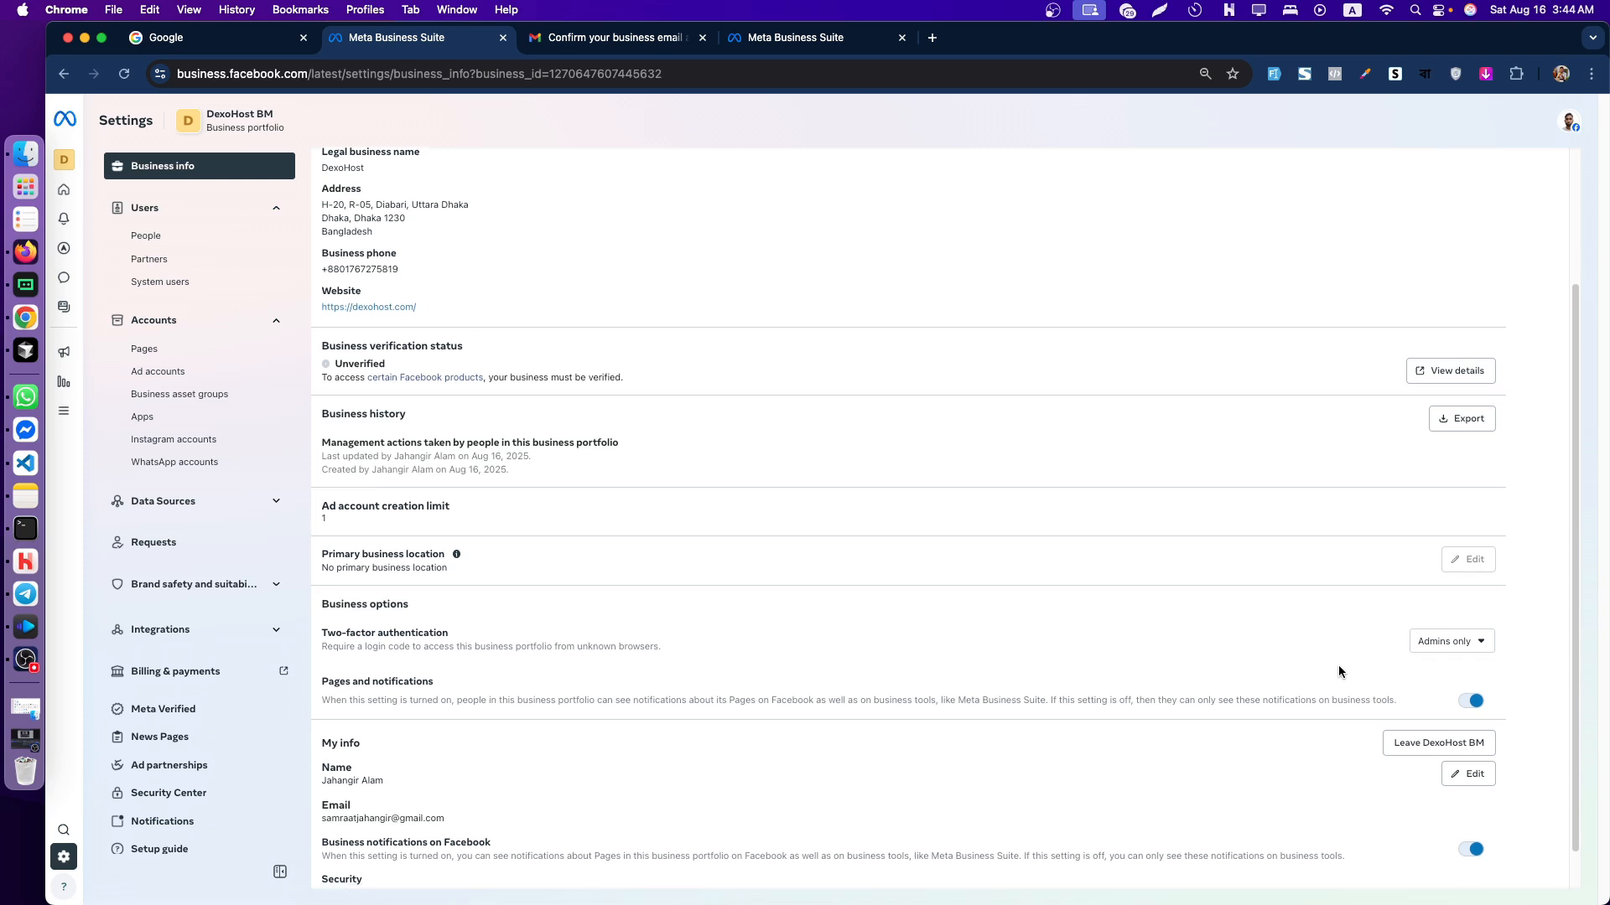
{"action": "scroll", "coordinate": [1339, 668], "scroll_direction": "down", "scroll_amount": 1}
{"action": "scroll", "coordinate": [583, 480], "scroll_direction": "up", "scroll_amount": 5}
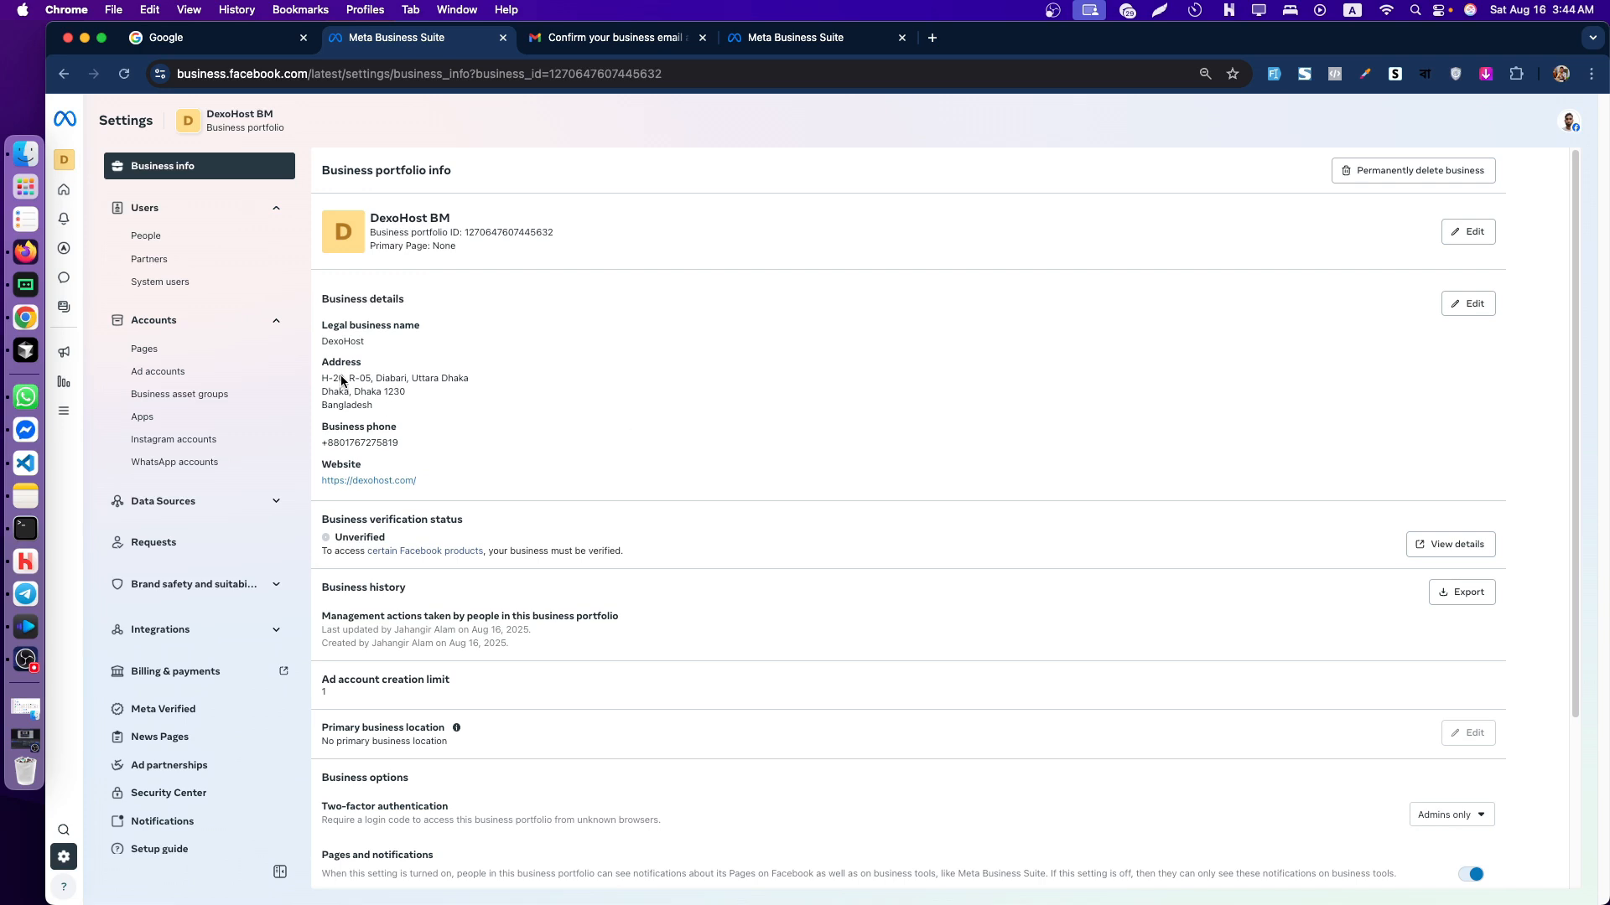
Browse the People and Partners sections, then go to DexoHost BM's Pages settings.
{"action": "left_click", "coordinate": [178, 238]}
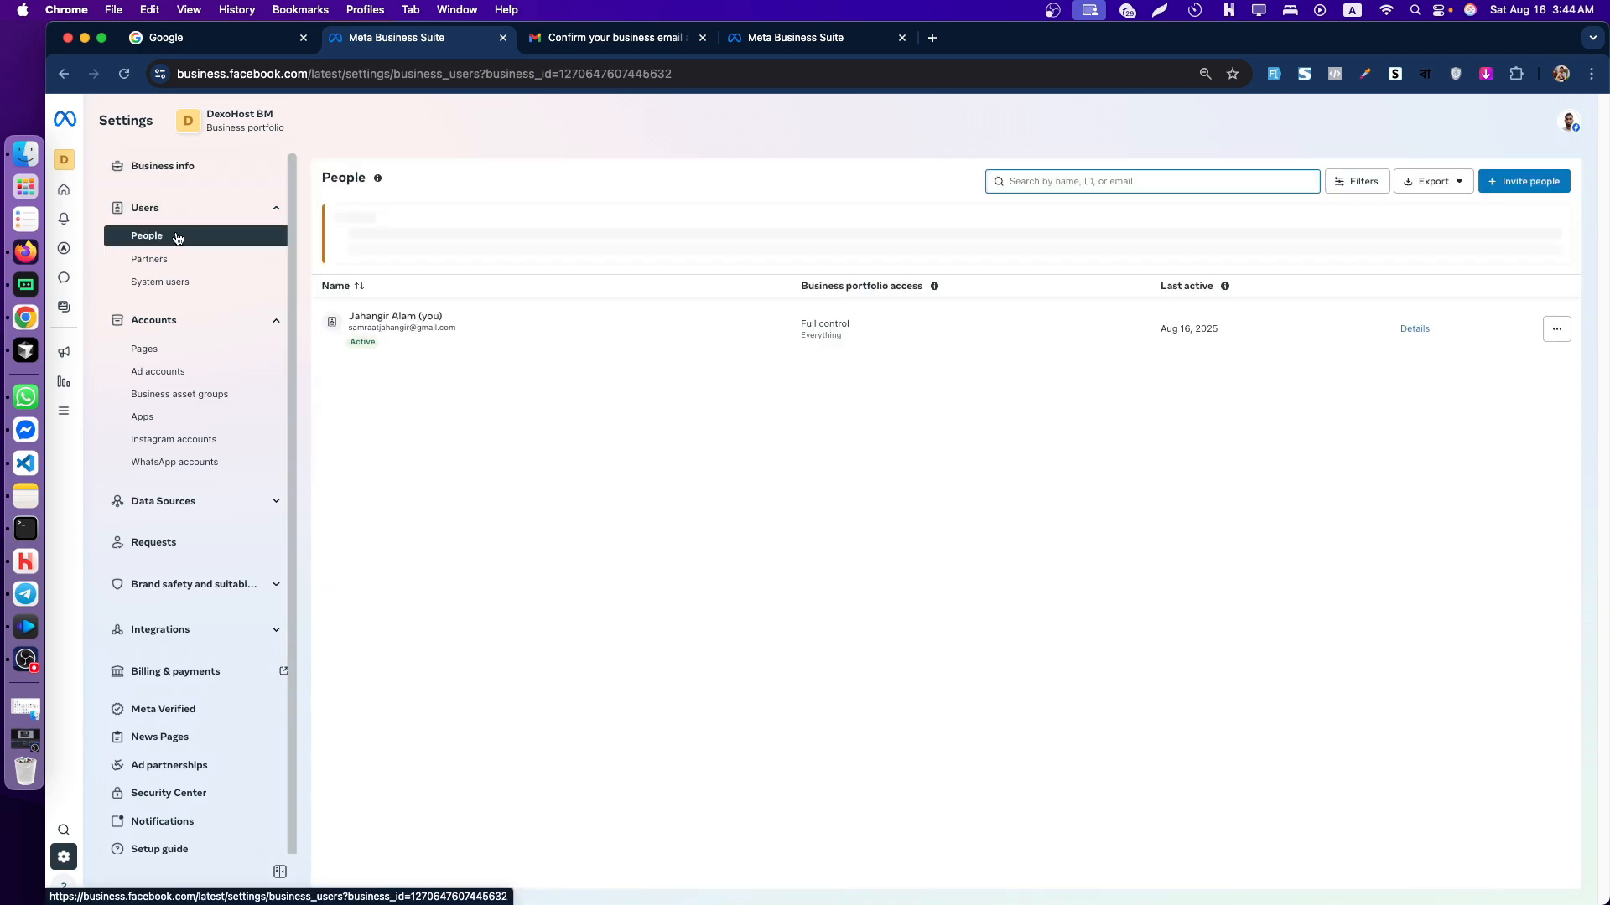
{"action": "left_click", "coordinate": [186, 264]}
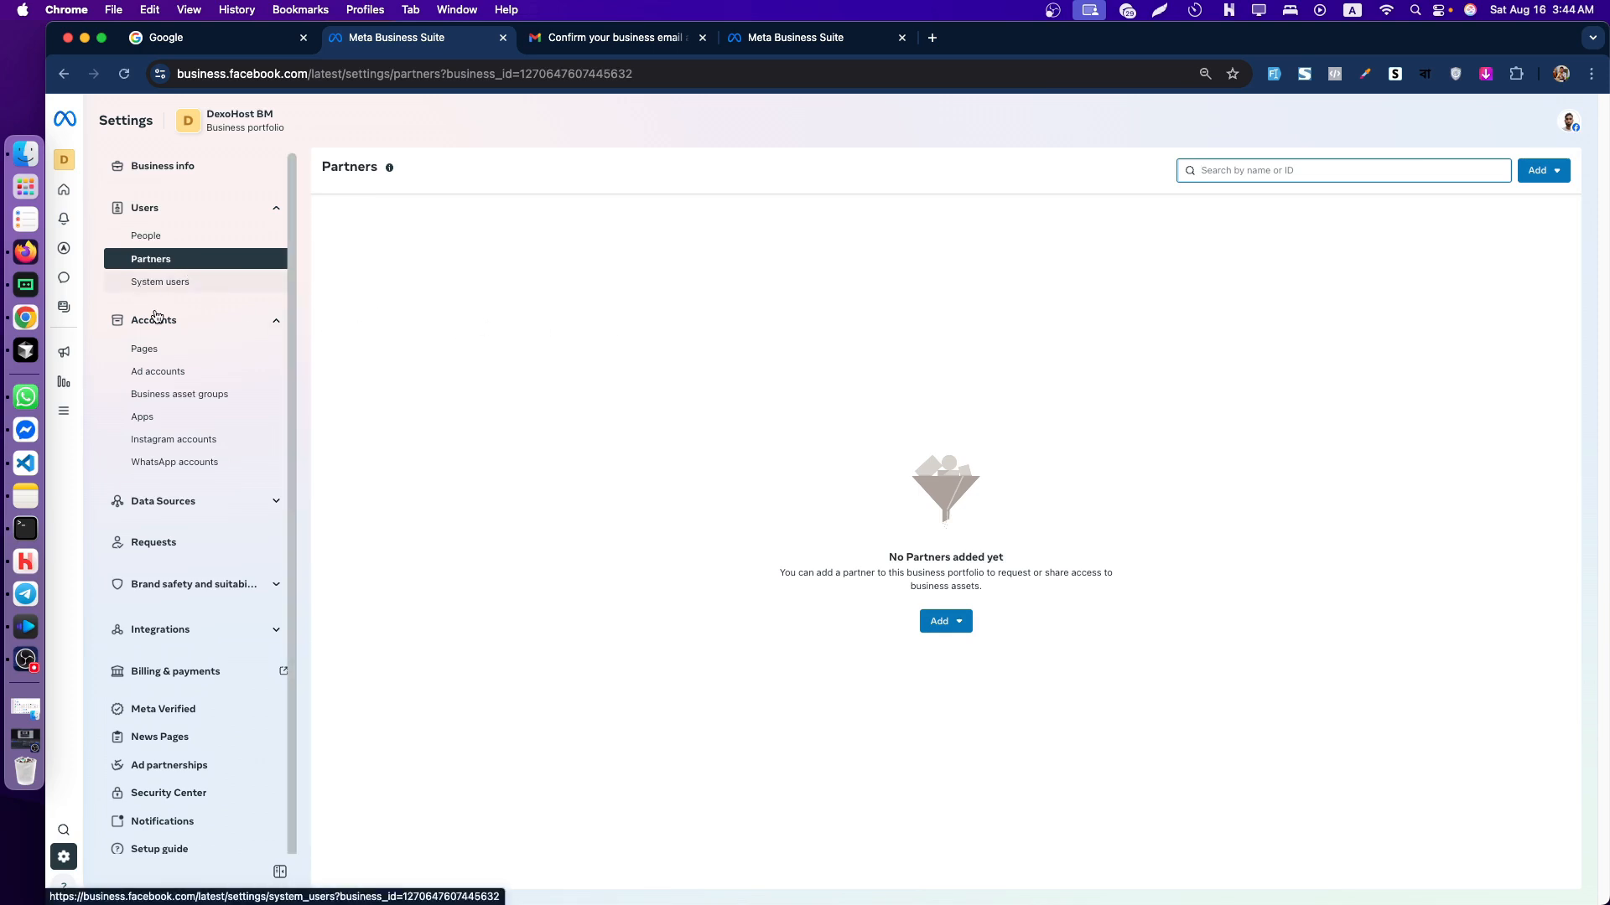
{"action": "left_click", "coordinate": [185, 348]}
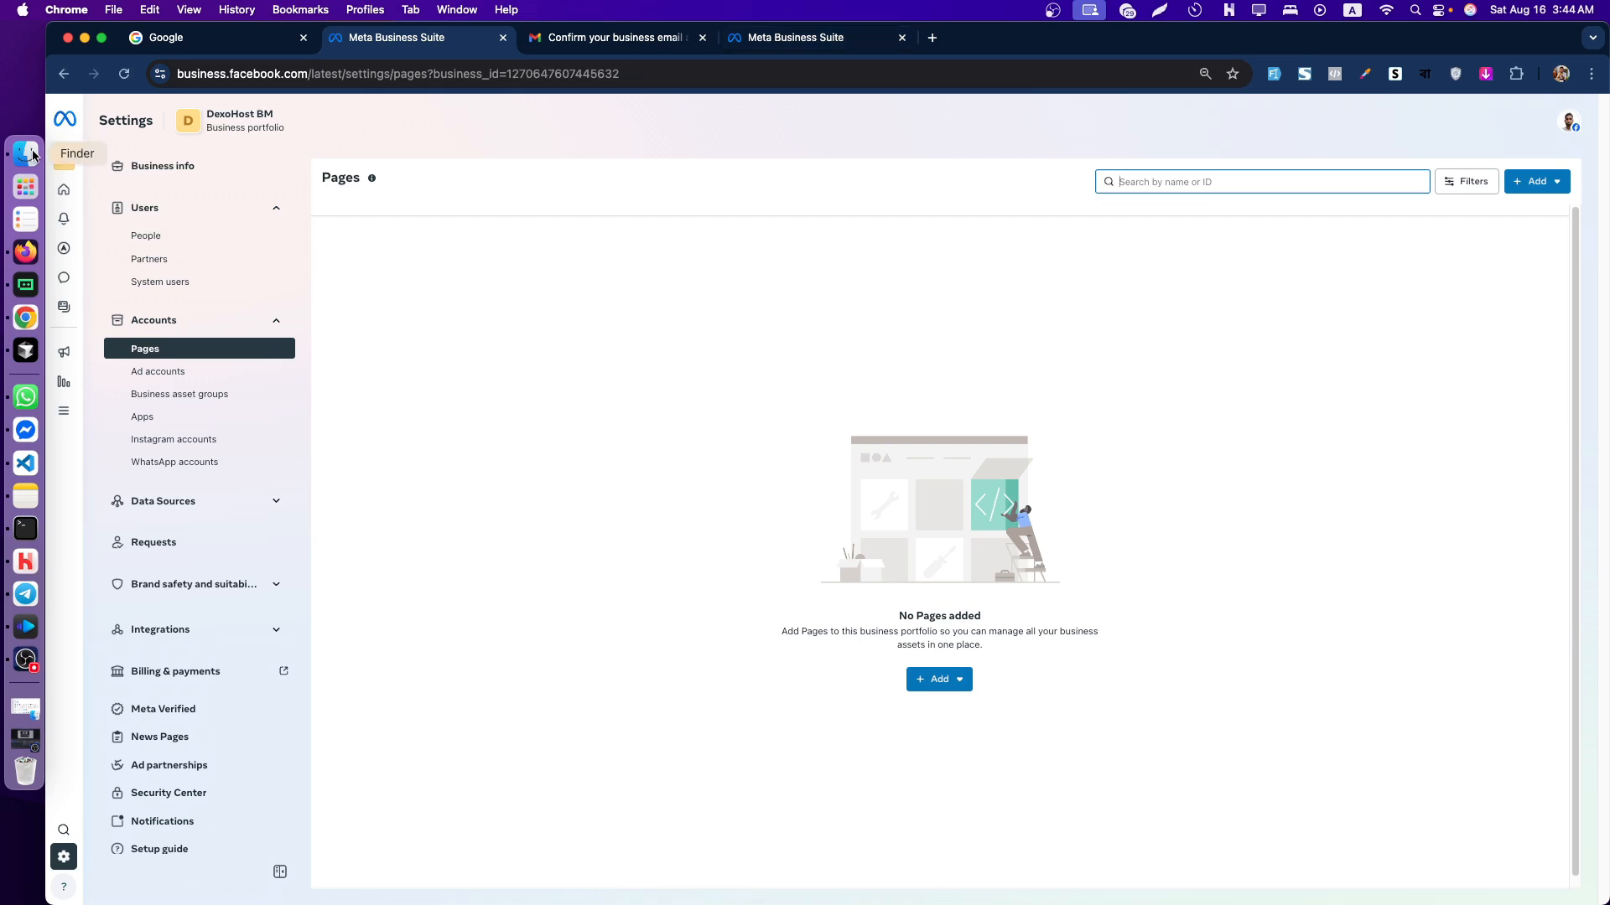
{"action": "left_click", "coordinate": [58, 166]}
{"action": "left_click", "coordinate": [141, 167]}
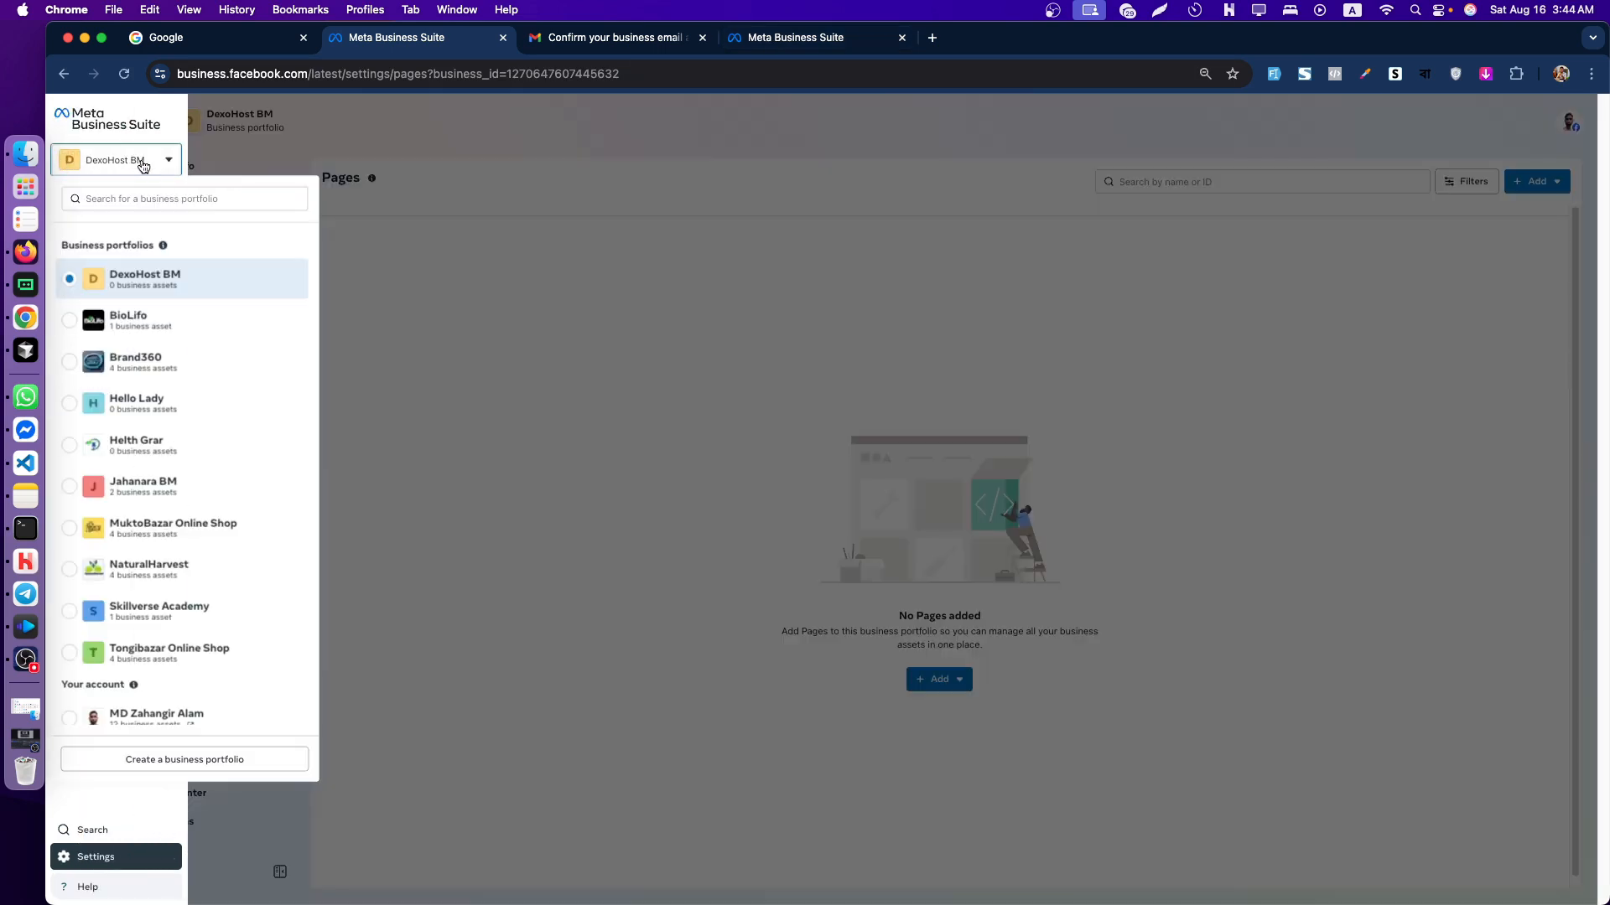
{"action": "left_click", "coordinate": [432, 159]}
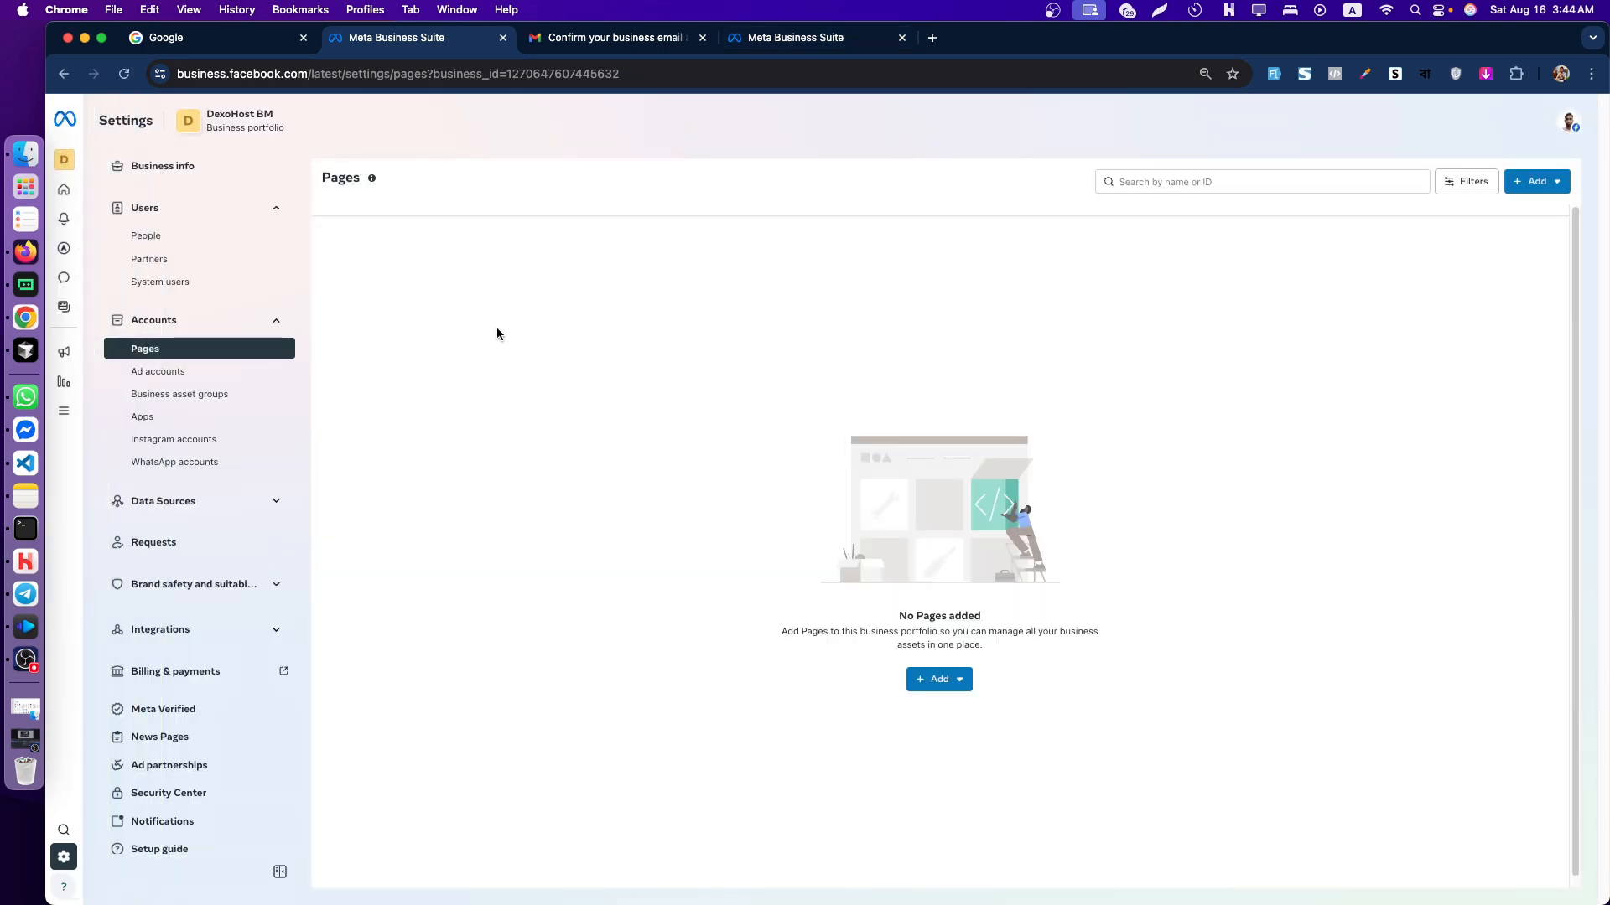
Open the Add an existing Facebook Page dialog and focus its Page name or URL field.
{"action": "left_click", "coordinate": [955, 684]}
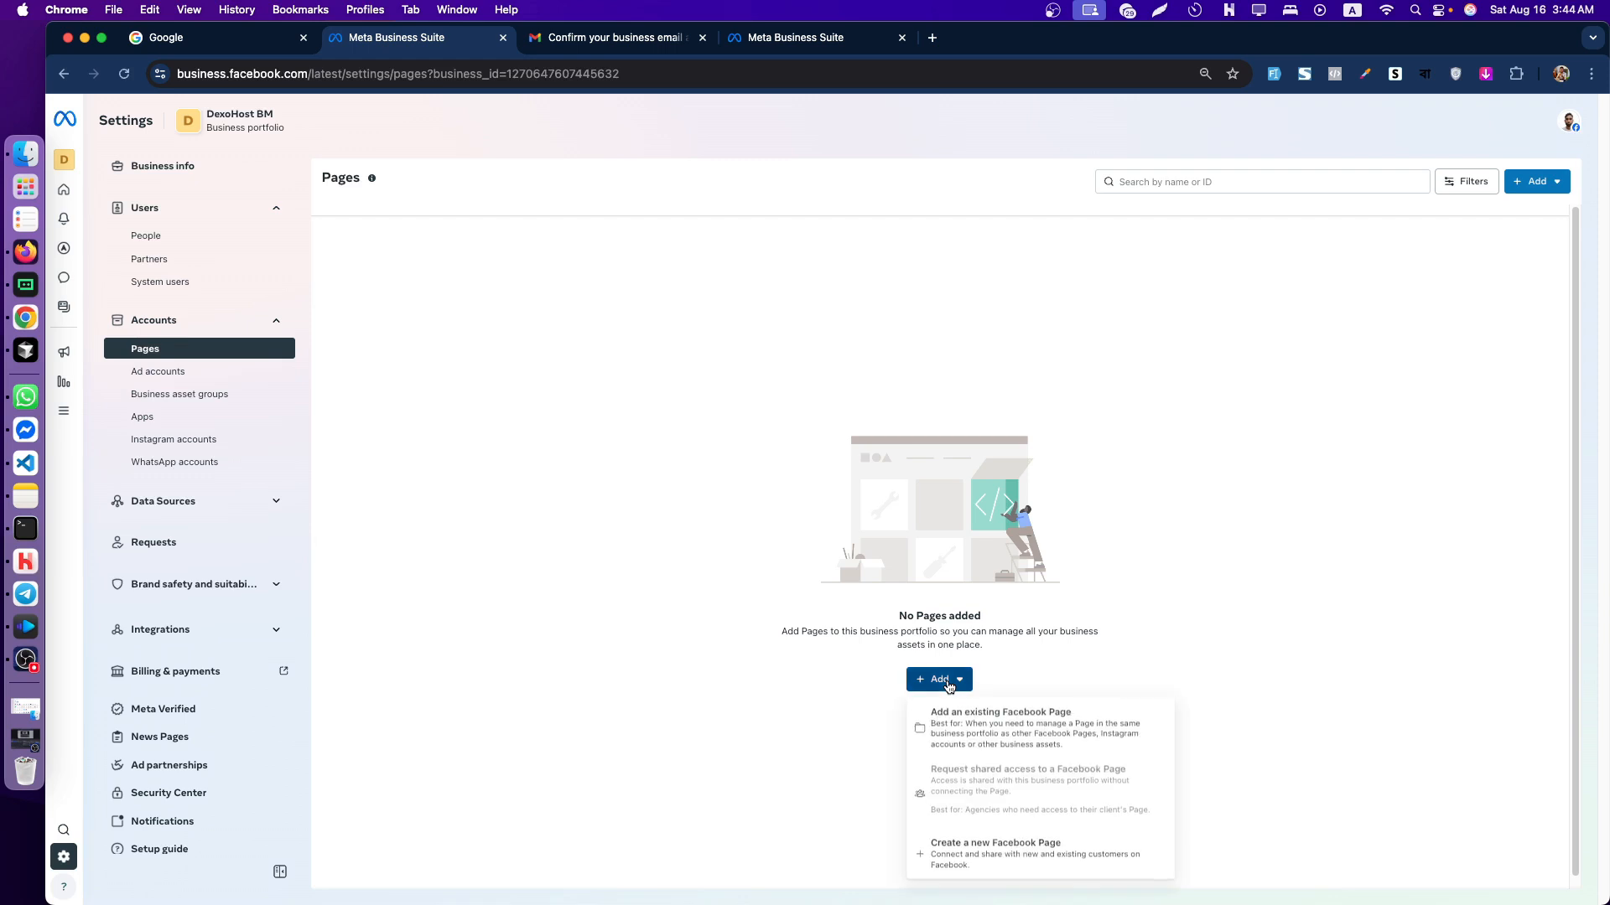
{"action": "left_click", "coordinate": [1009, 723]}
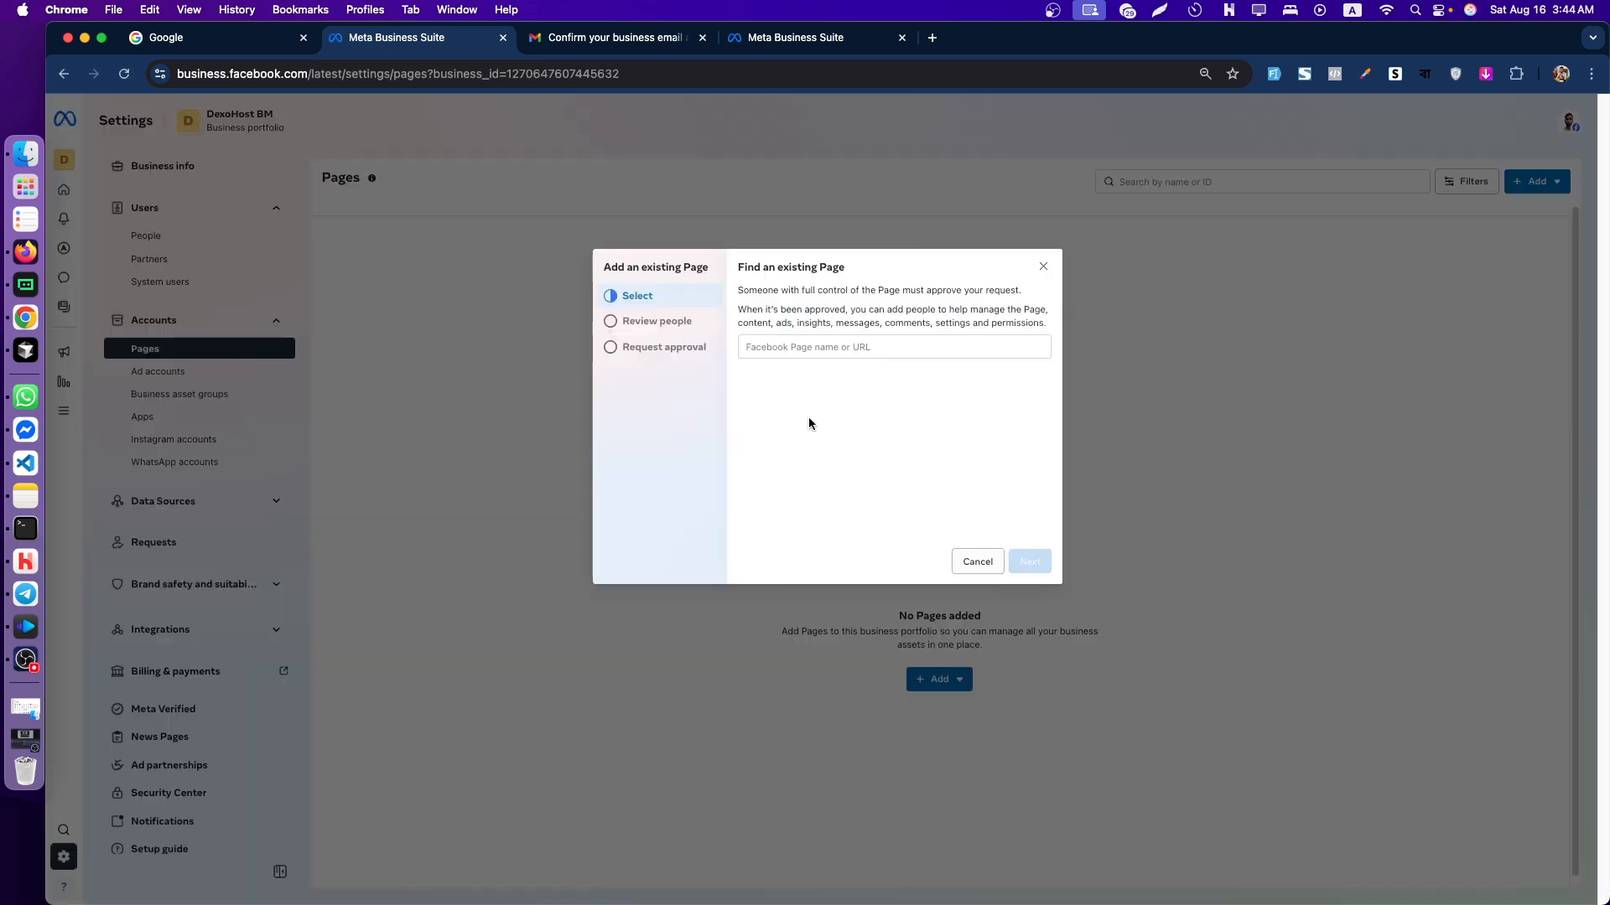
{"action": "left_click", "coordinate": [820, 349]}
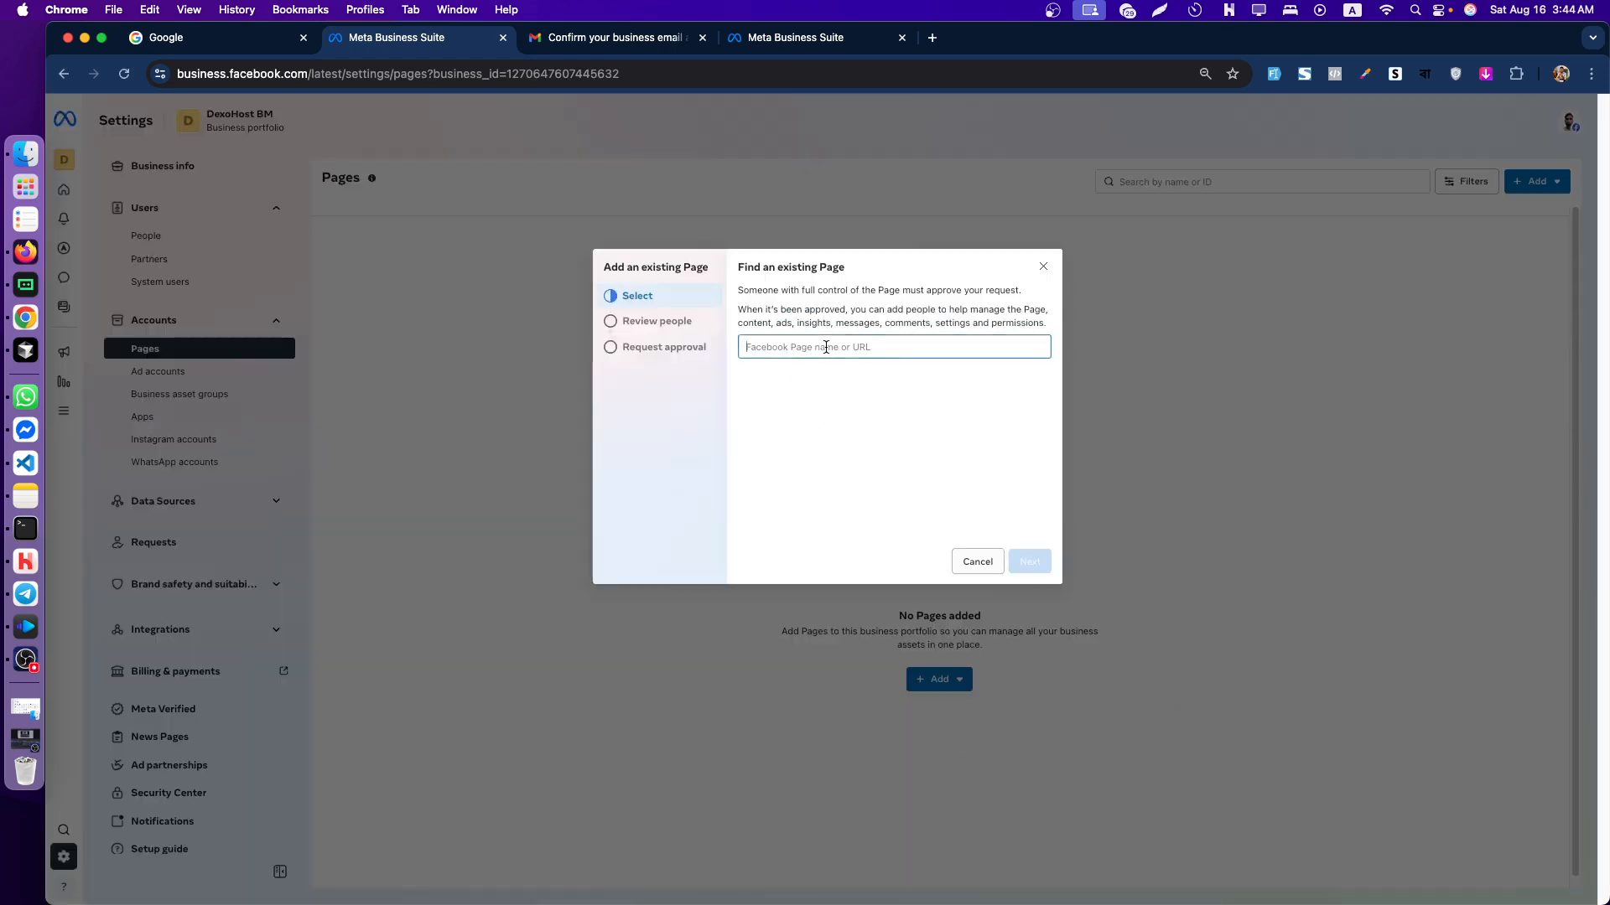
{"action": "left_click", "coordinate": [932, 37]}
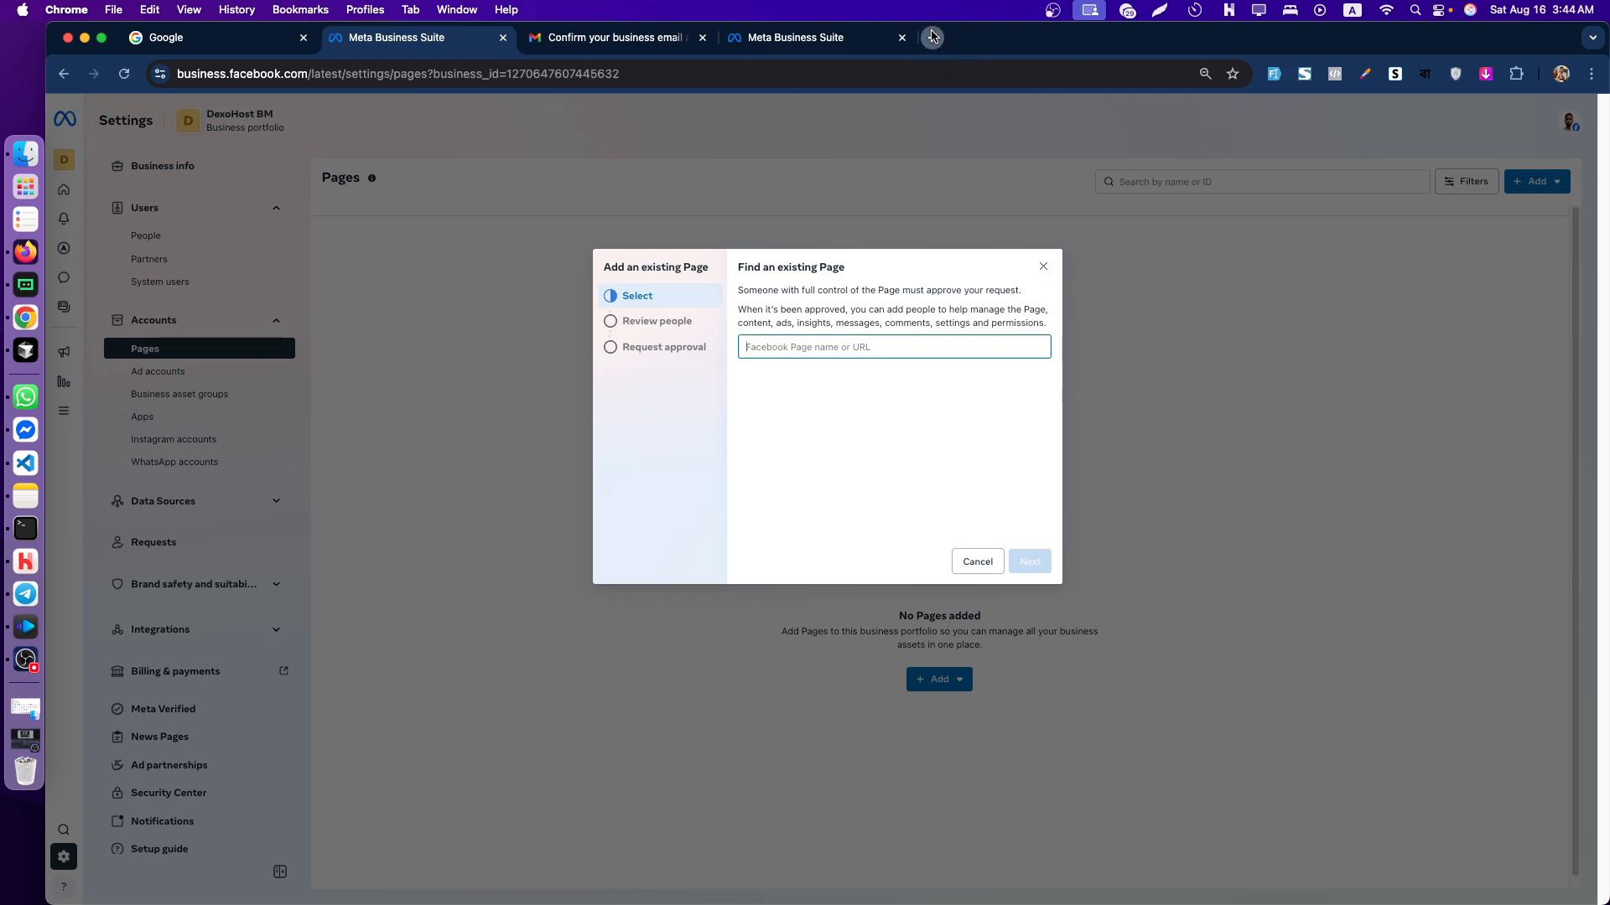
Open the DexoHost Page at facebook.com/dexohostbd, copy its address, and return to Meta Business Suite.
{"action": "type", "text": "face"}
{"action": "key", "text": "Right"}
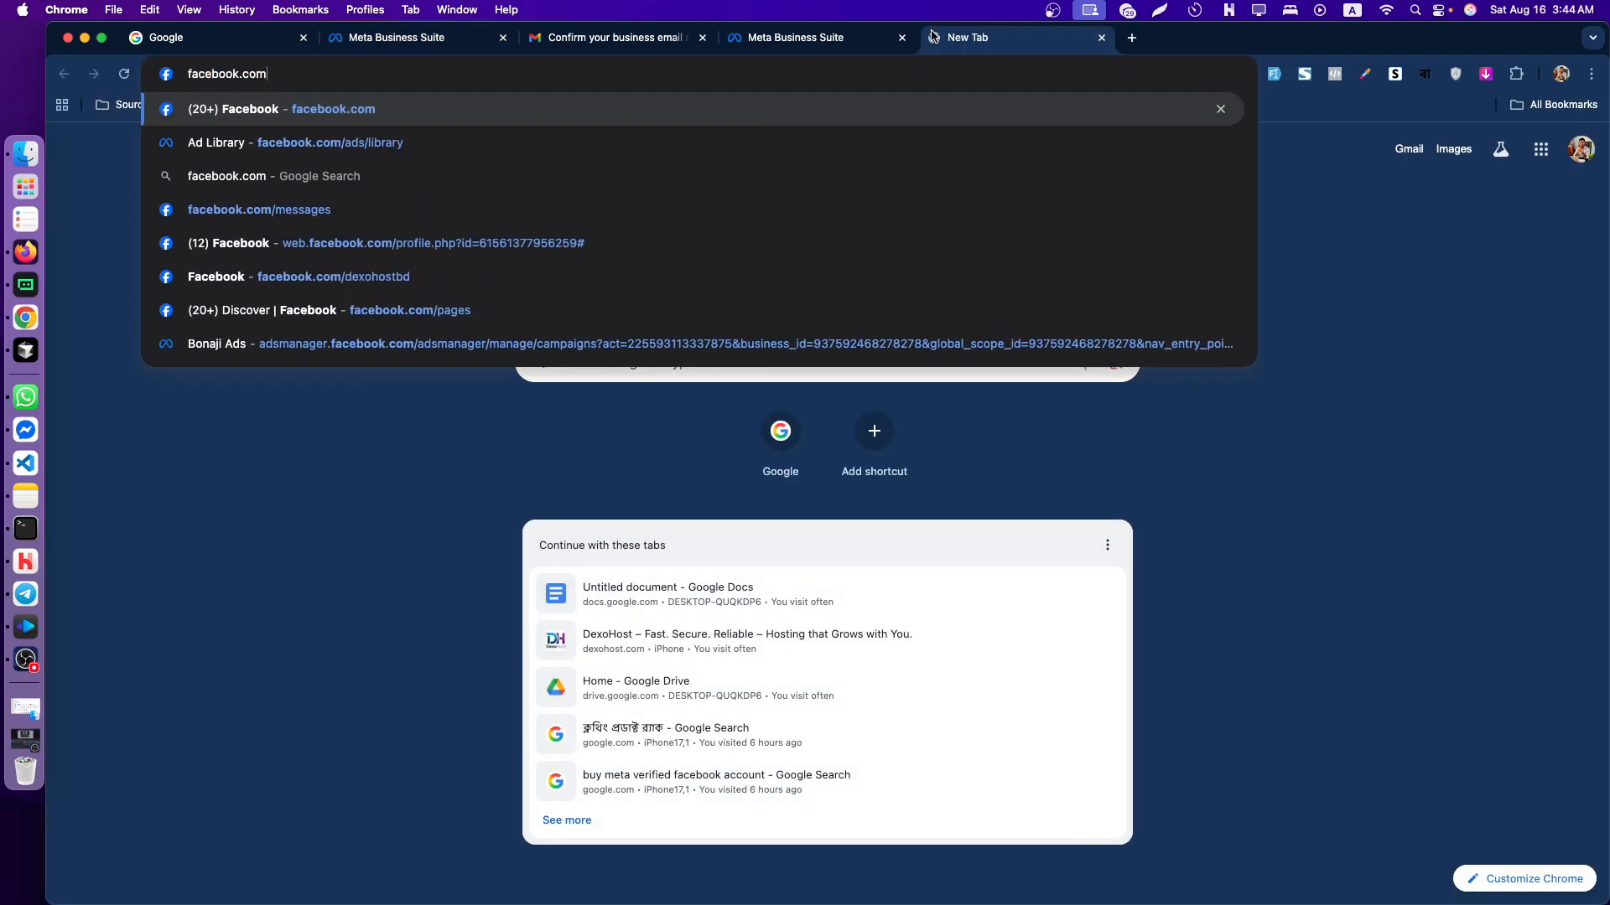
{"action": "type", "text": "/dex"}
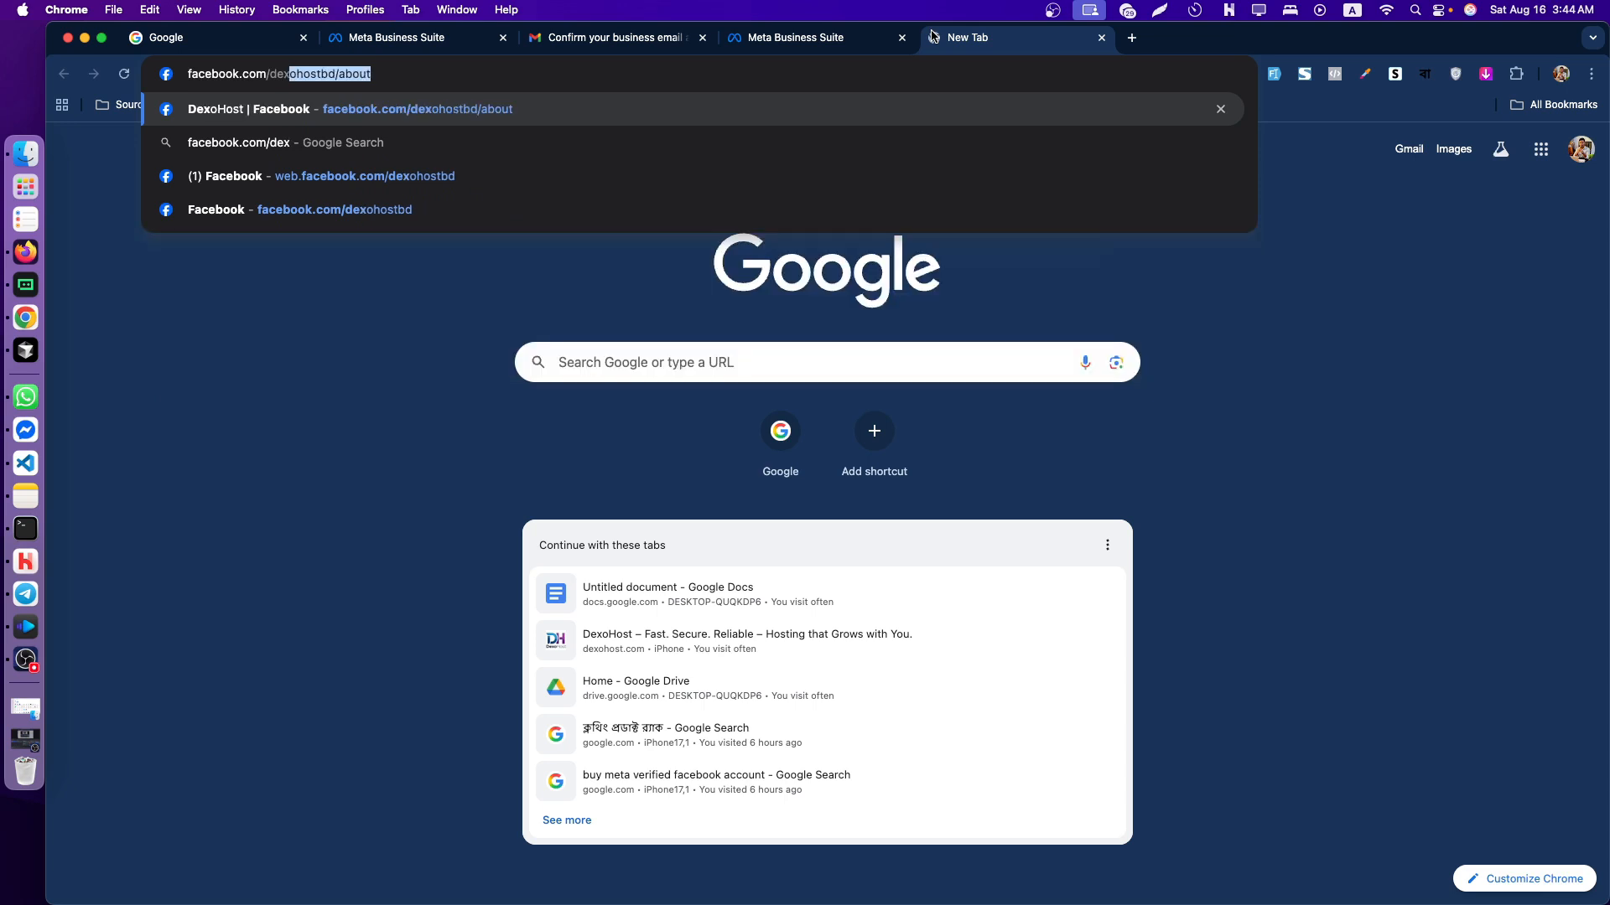
{"action": "key", "text": "Right"}
{"action": "key", "text": "BackSpace"}
{"action": "key", "text": "BackSpace"}
{"action": "key", "text": "BackSpace"}
{"action": "key", "text": "BackSpace"}
{"action": "key", "text": "BackSpace"}
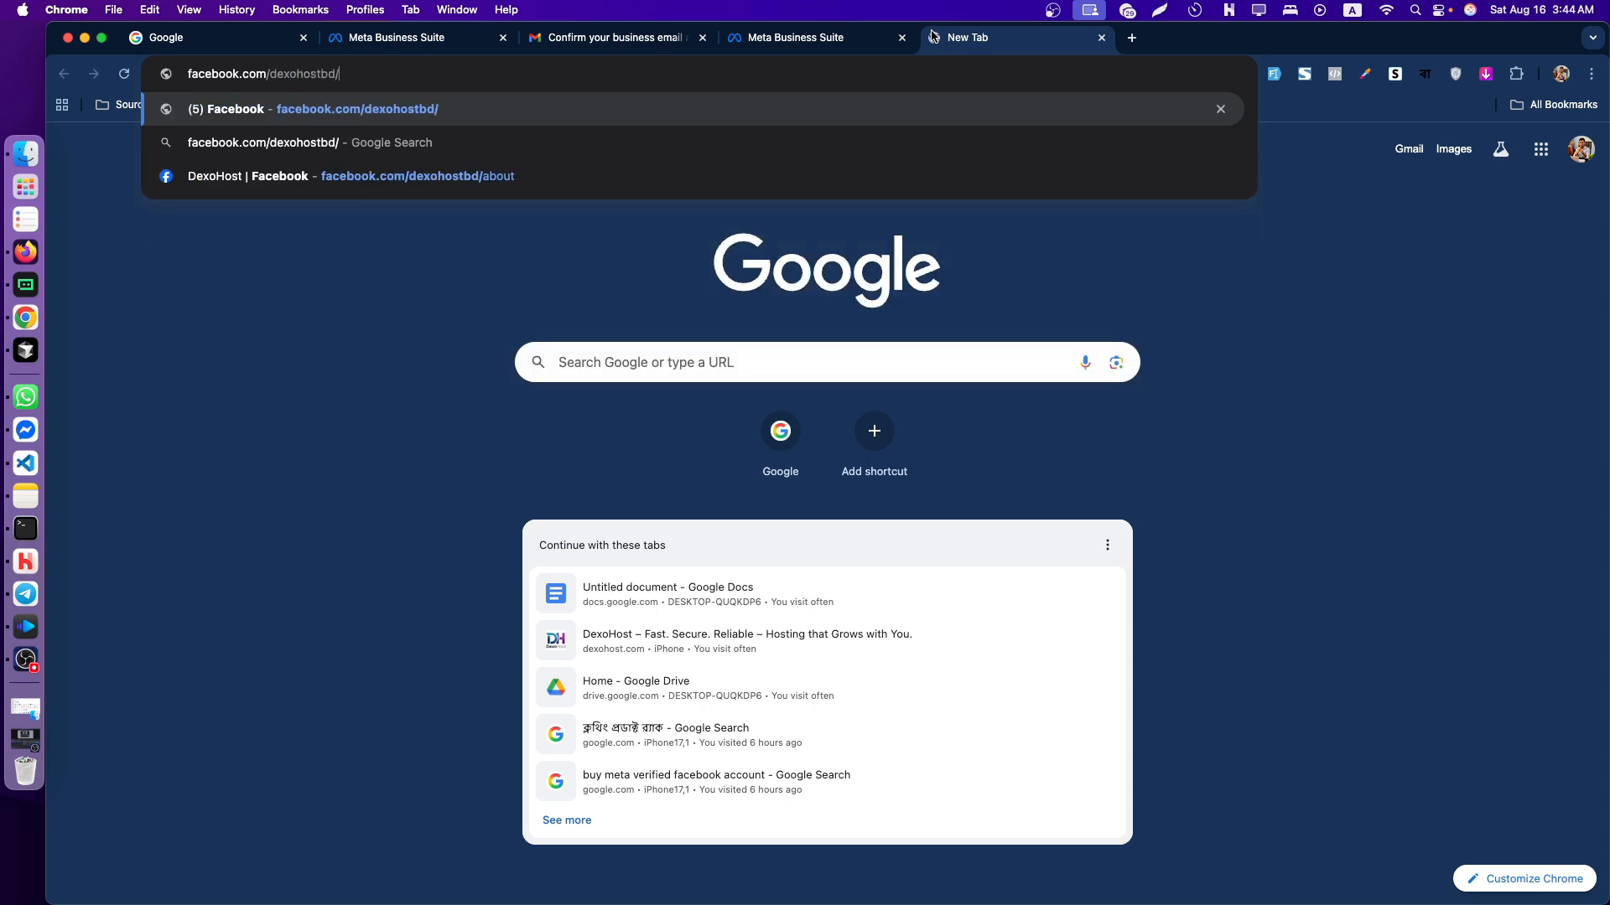
{"action": "key", "text": "Return"}
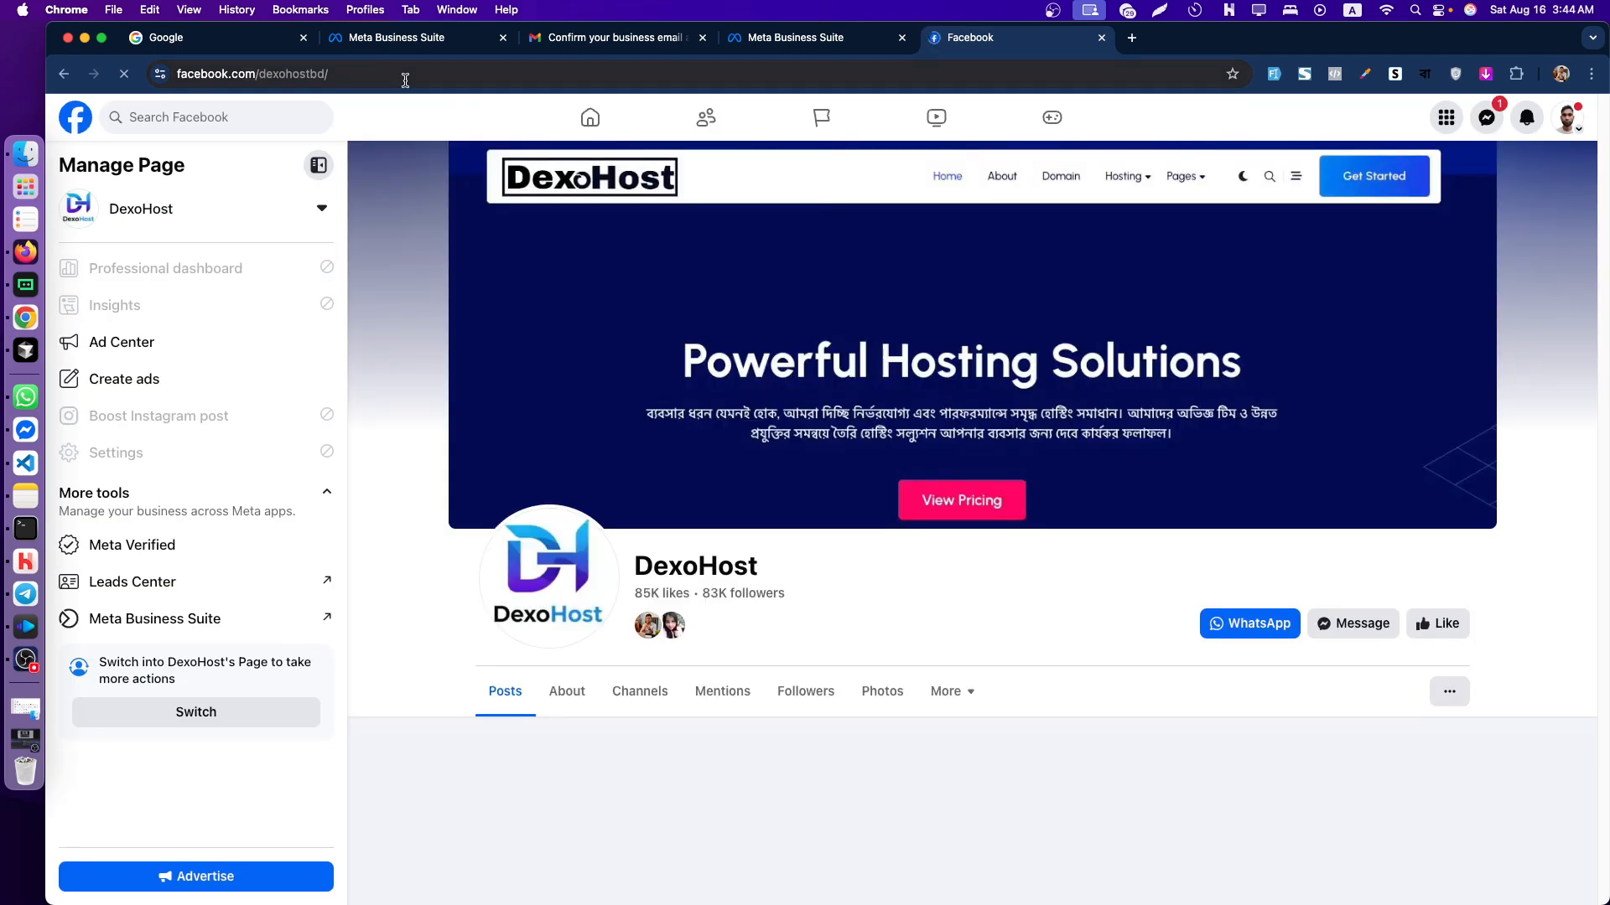
{"action": "left_click", "coordinate": [358, 77]}
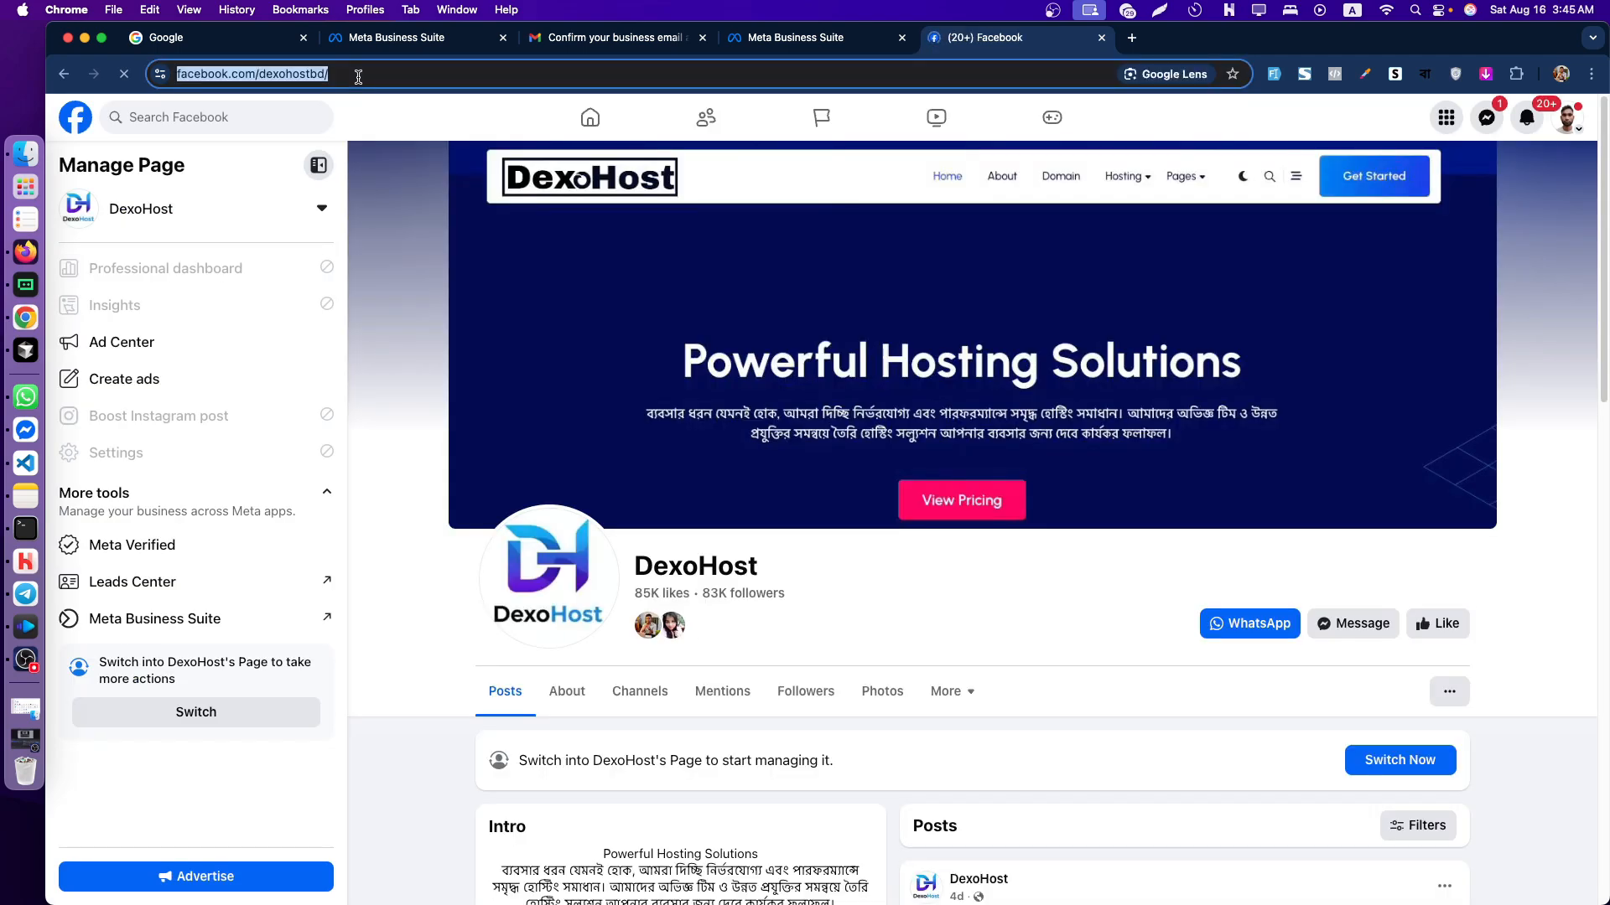
{"action": "left_click", "coordinate": [758, 42]}
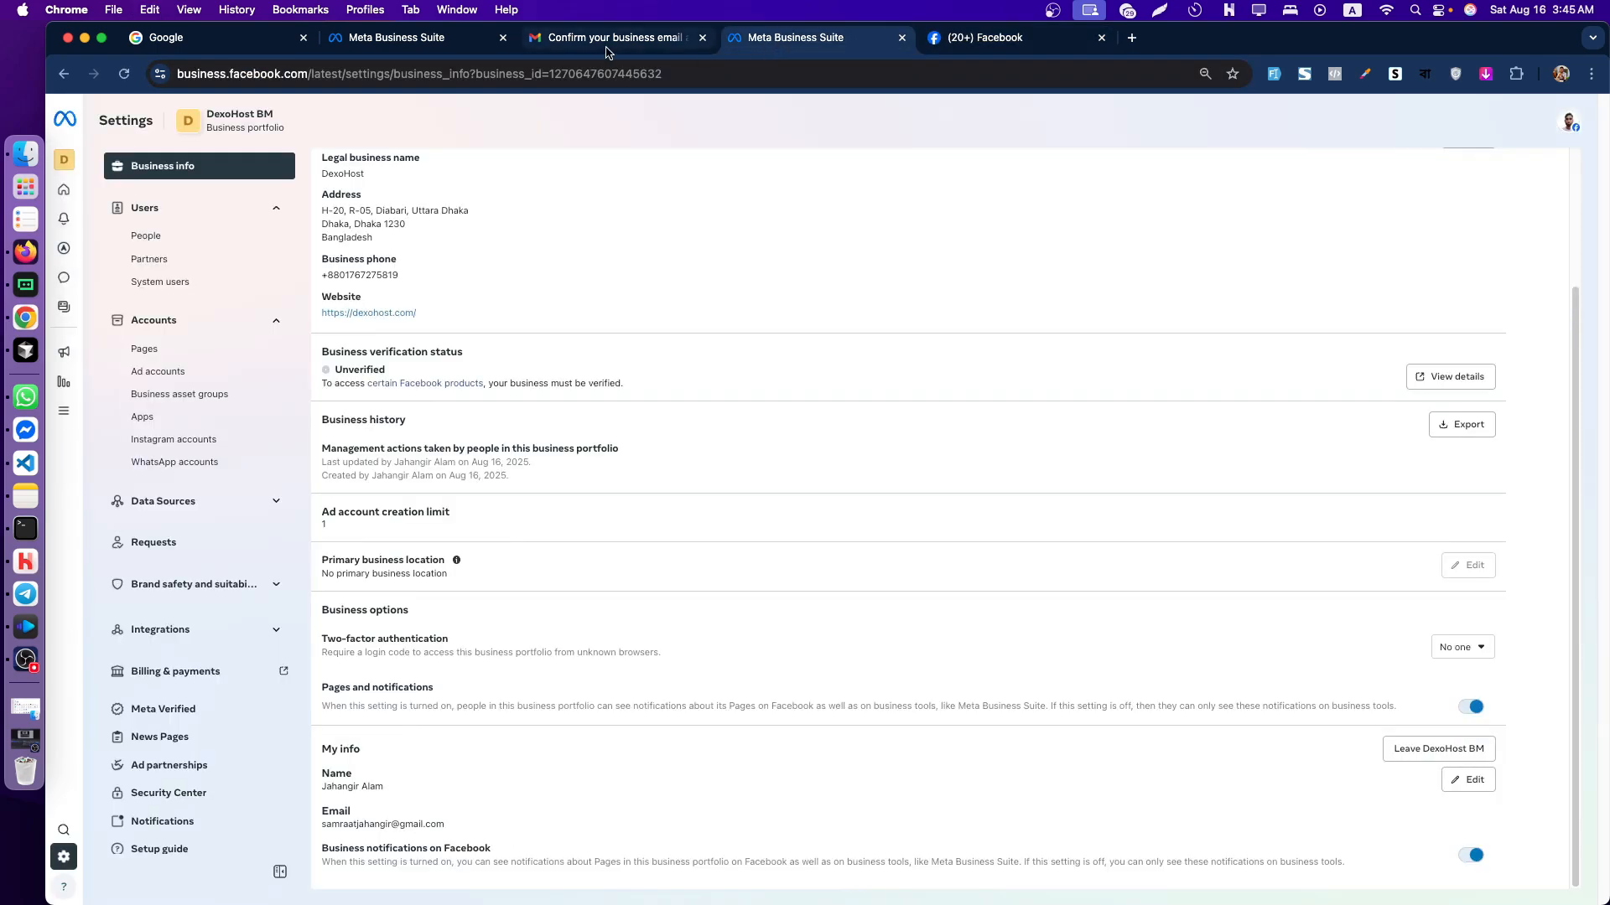
Request adding the DexoHost Page to DexoHost BM by its pasted URL, accepting Meta's terms.
{"action": "left_click", "coordinate": [481, 47]}
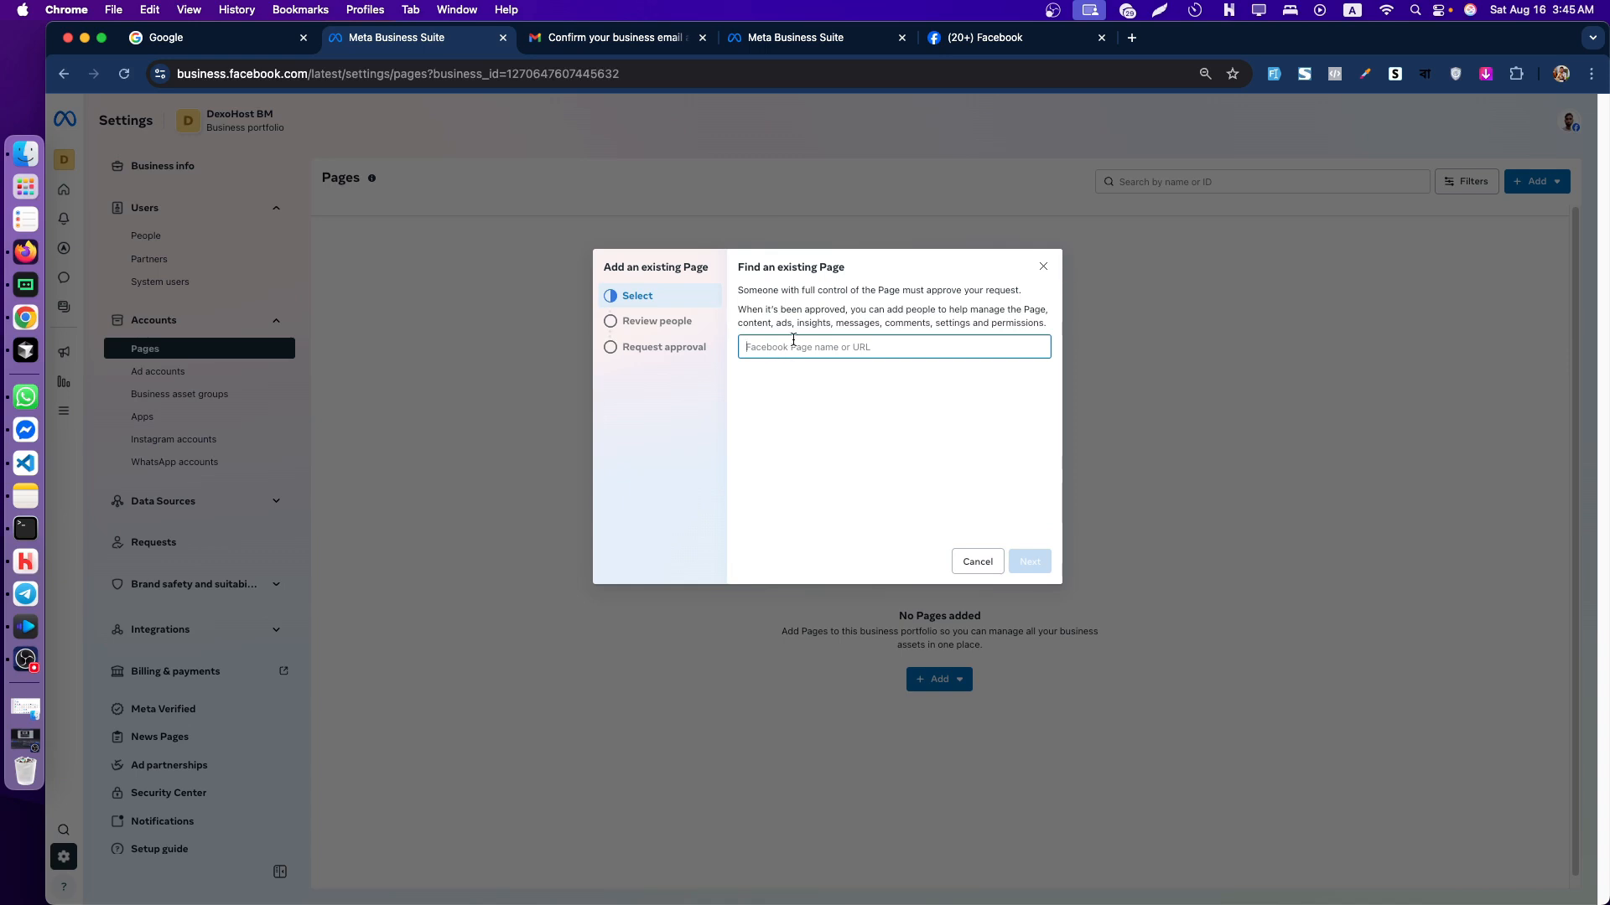
{"action": "key", "text": "super+v"}
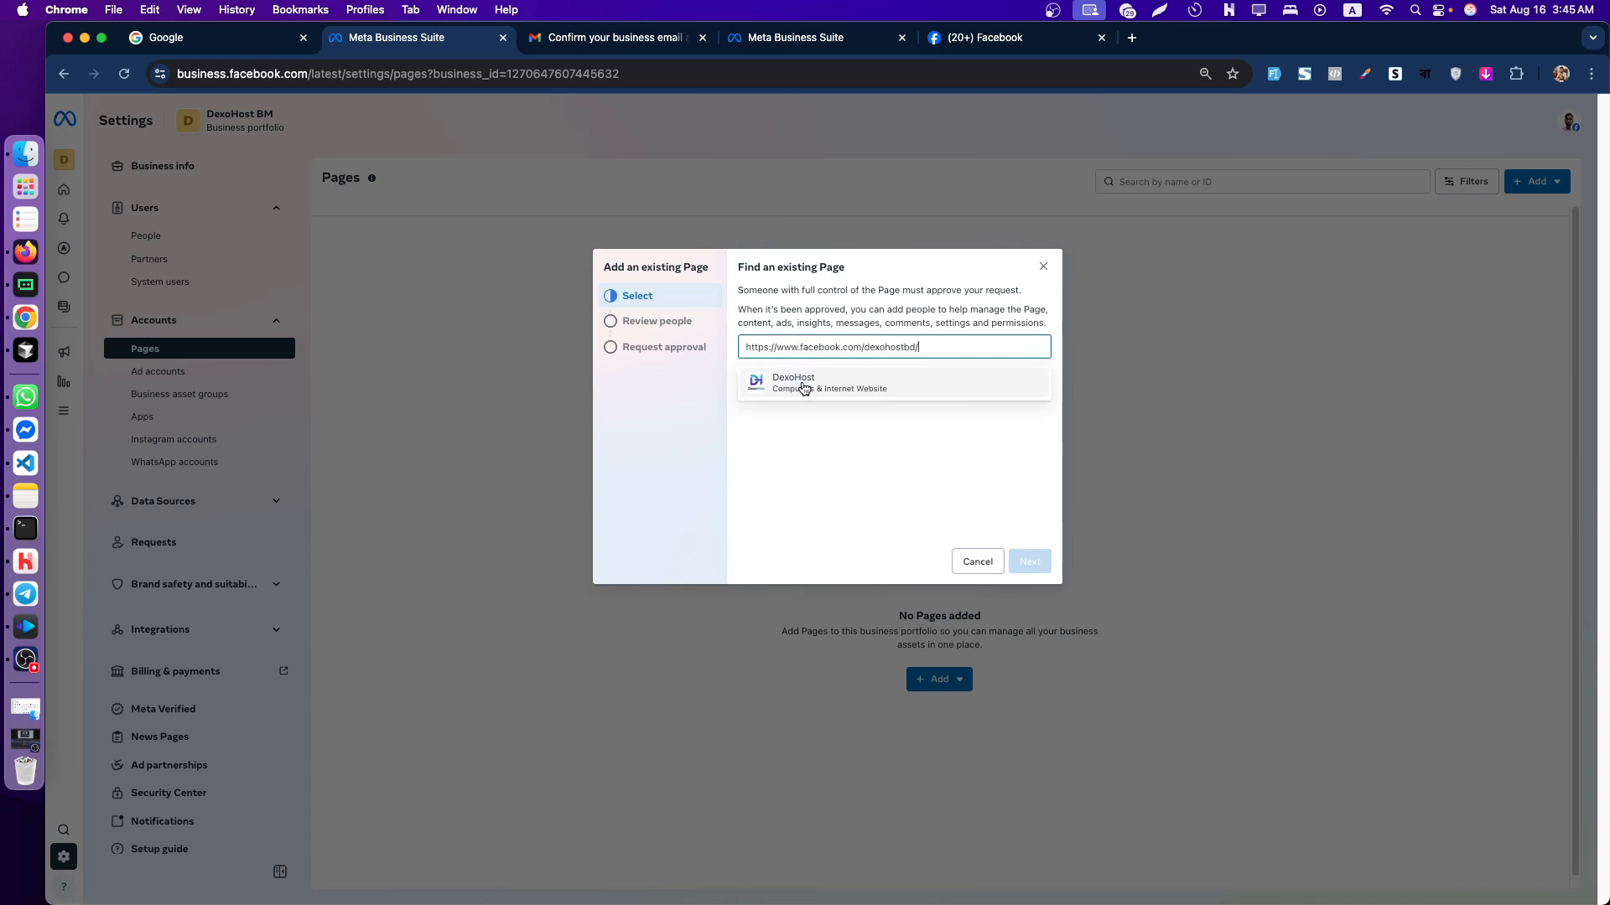
{"action": "left_click", "coordinate": [802, 384]}
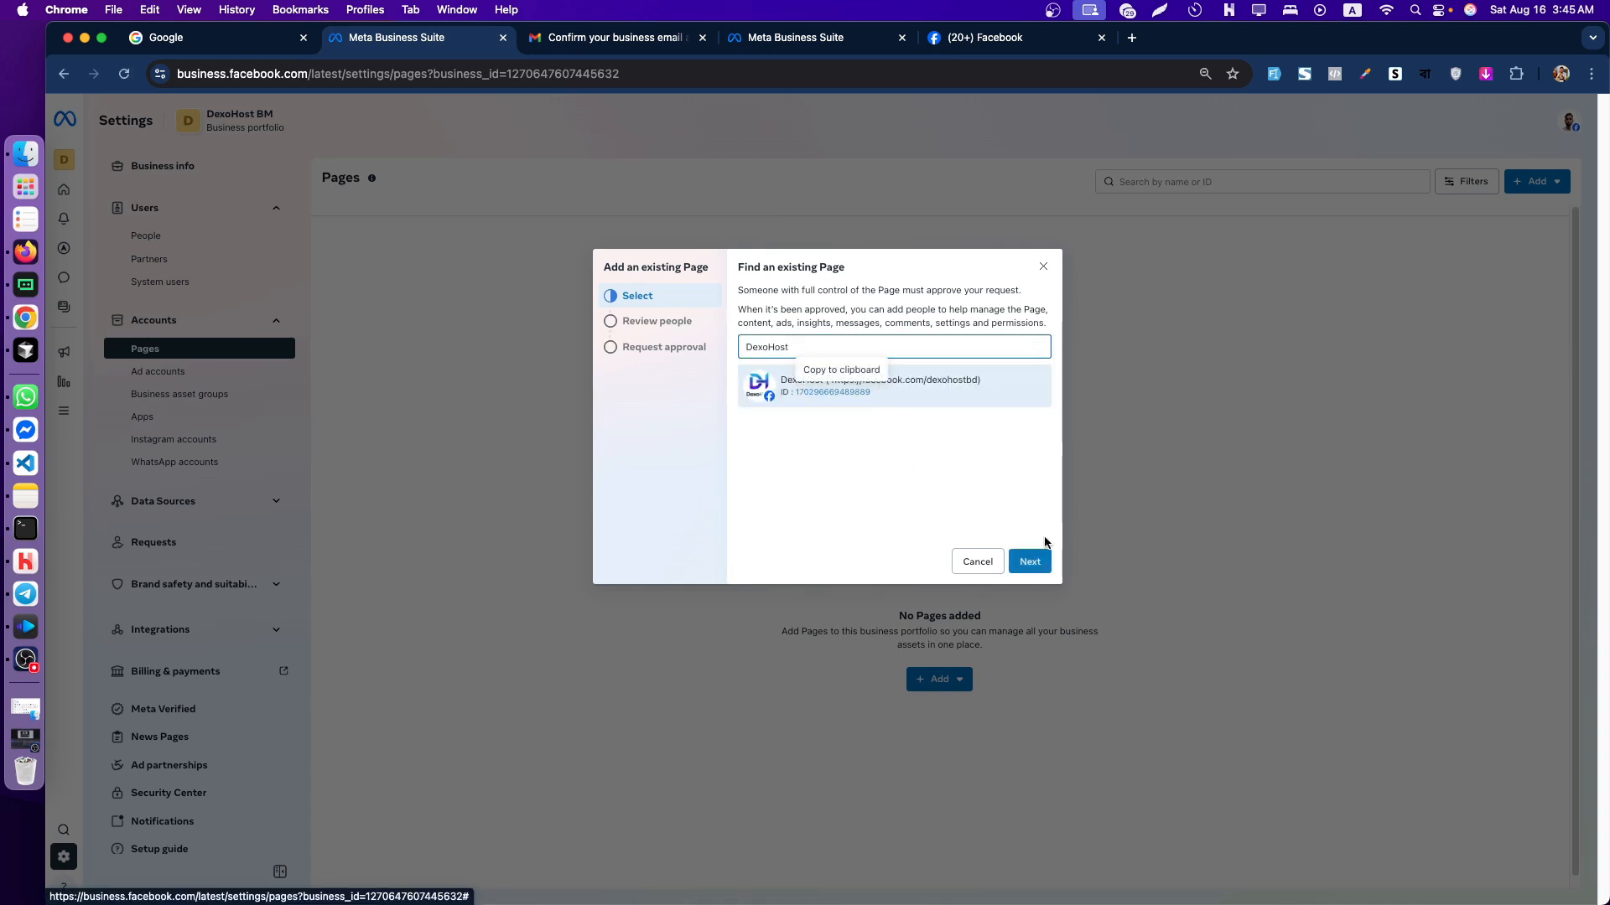
{"action": "left_click", "coordinate": [1042, 574]}
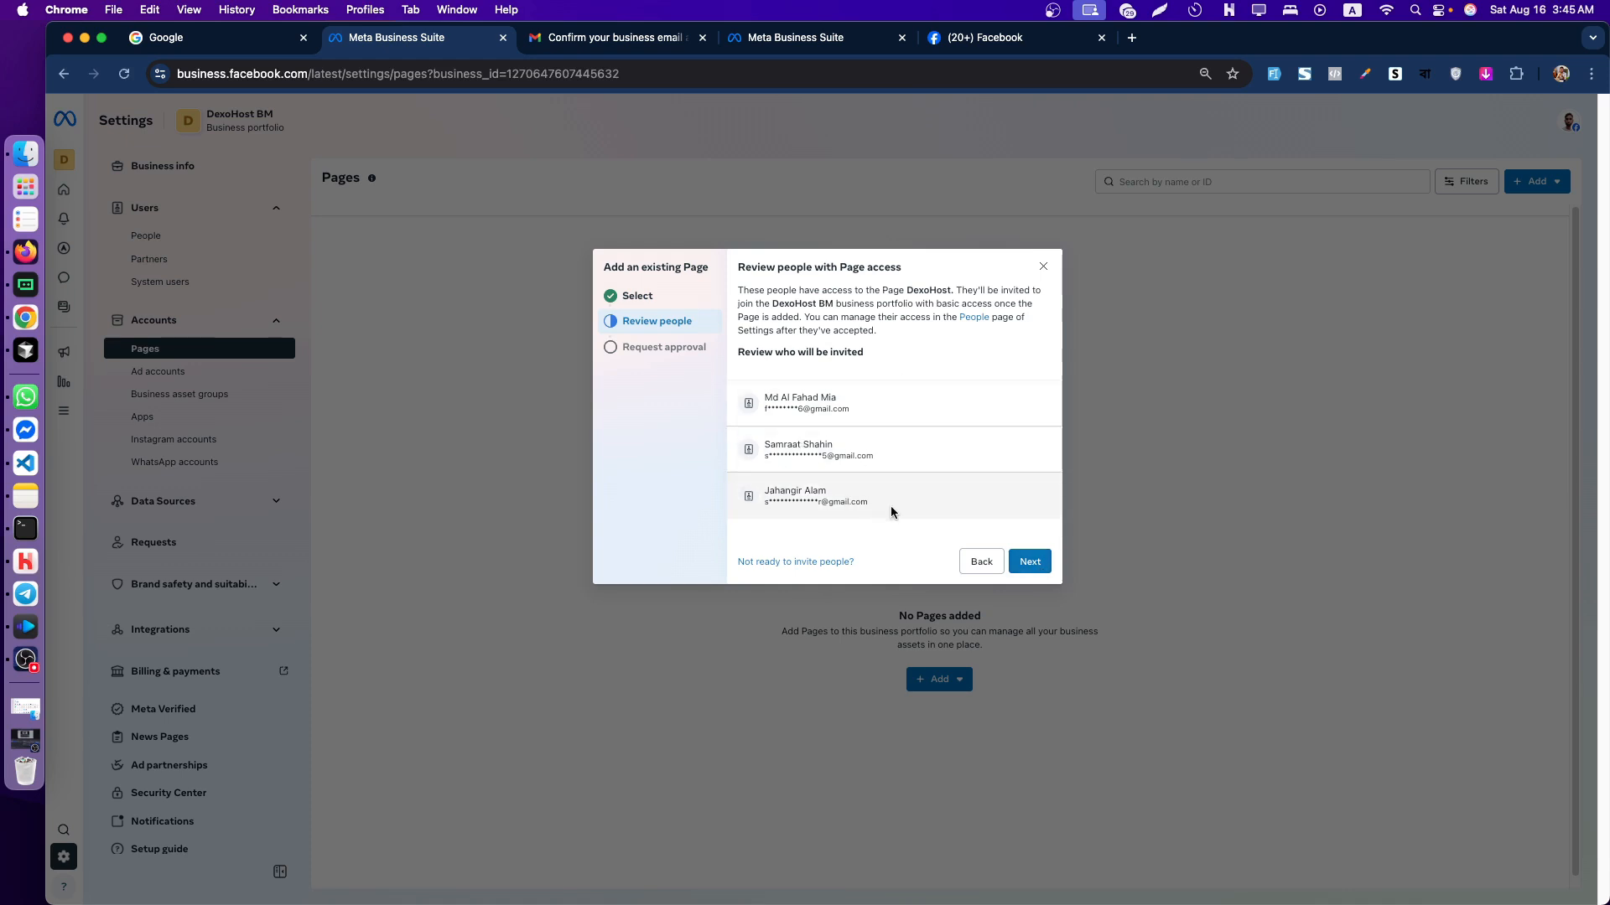
{"action": "left_click", "coordinate": [1040, 573]}
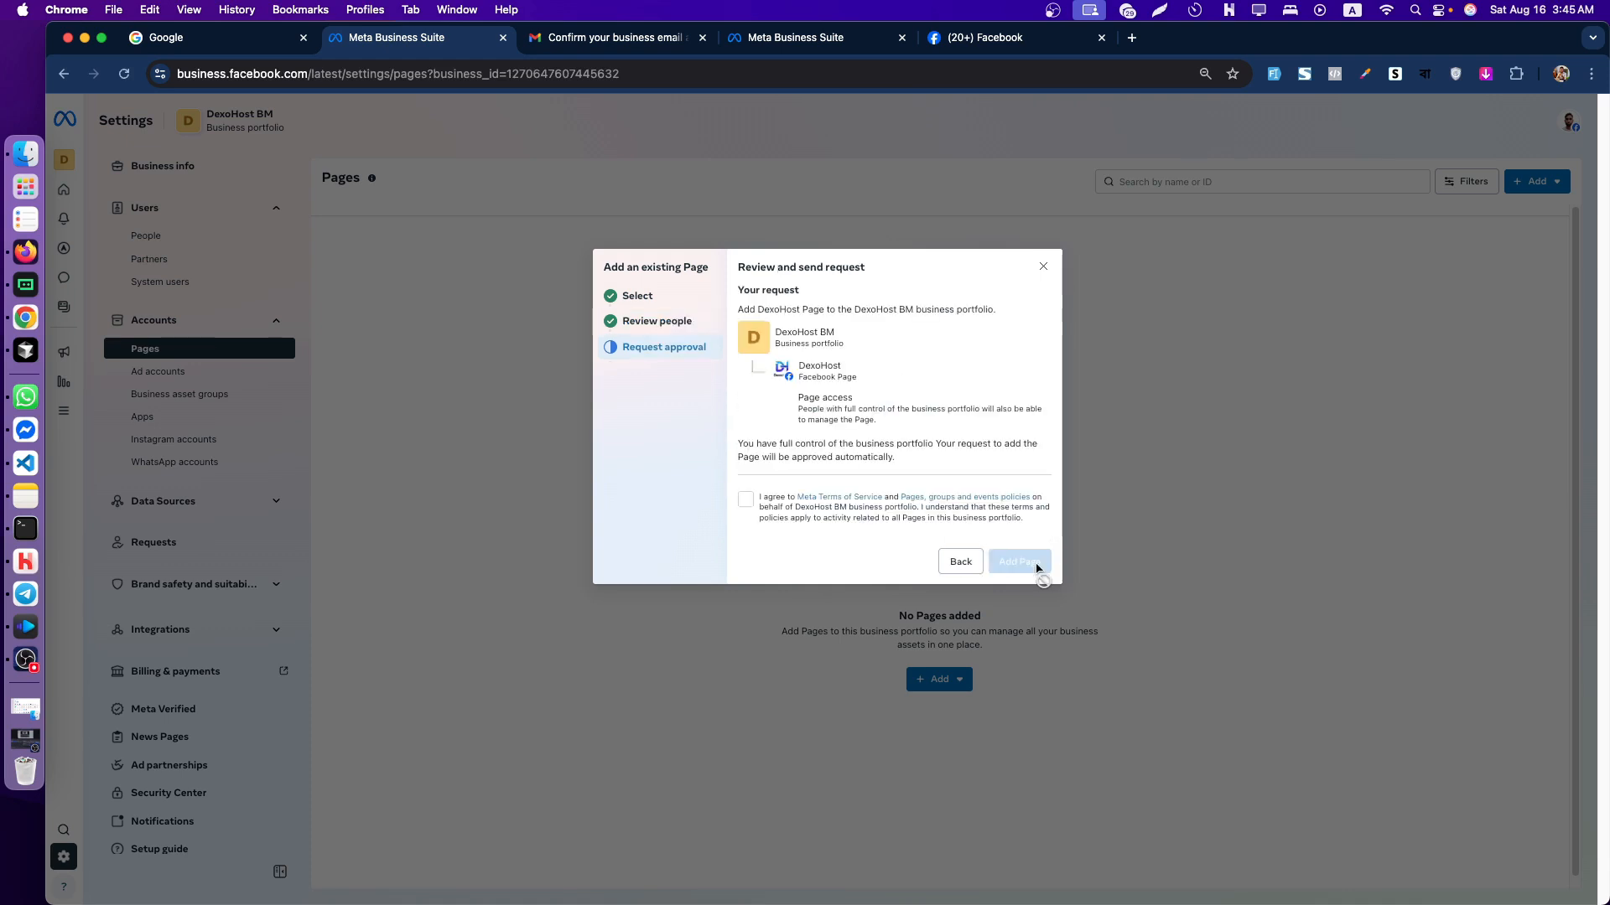
{"action": "left_click", "coordinate": [745, 499]}
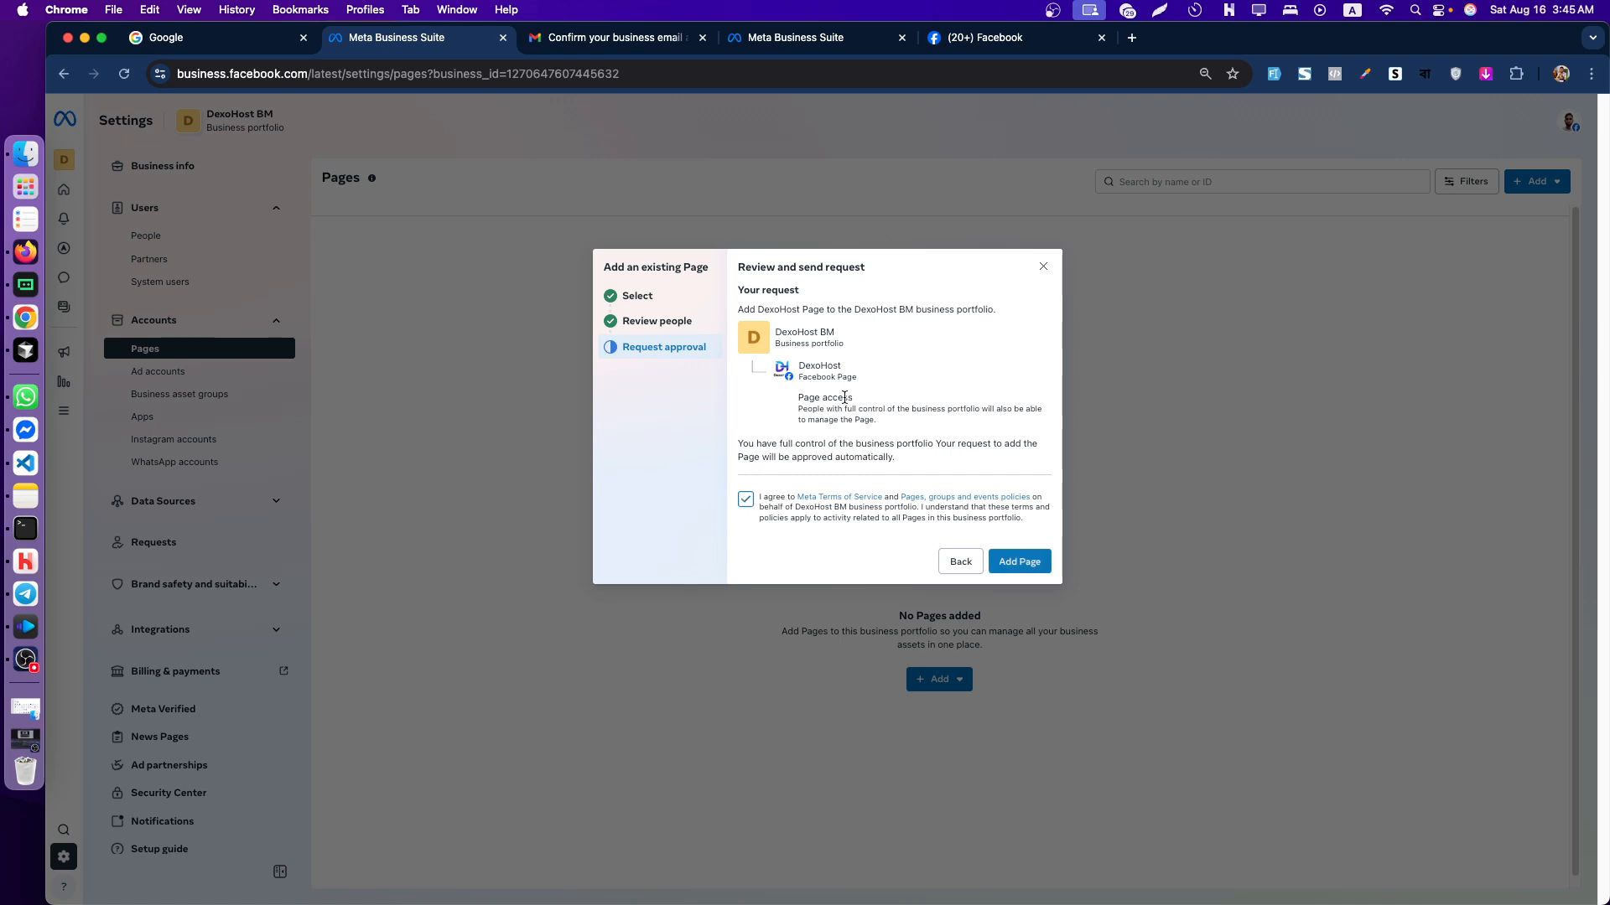
{"action": "left_click", "coordinate": [1027, 570]}
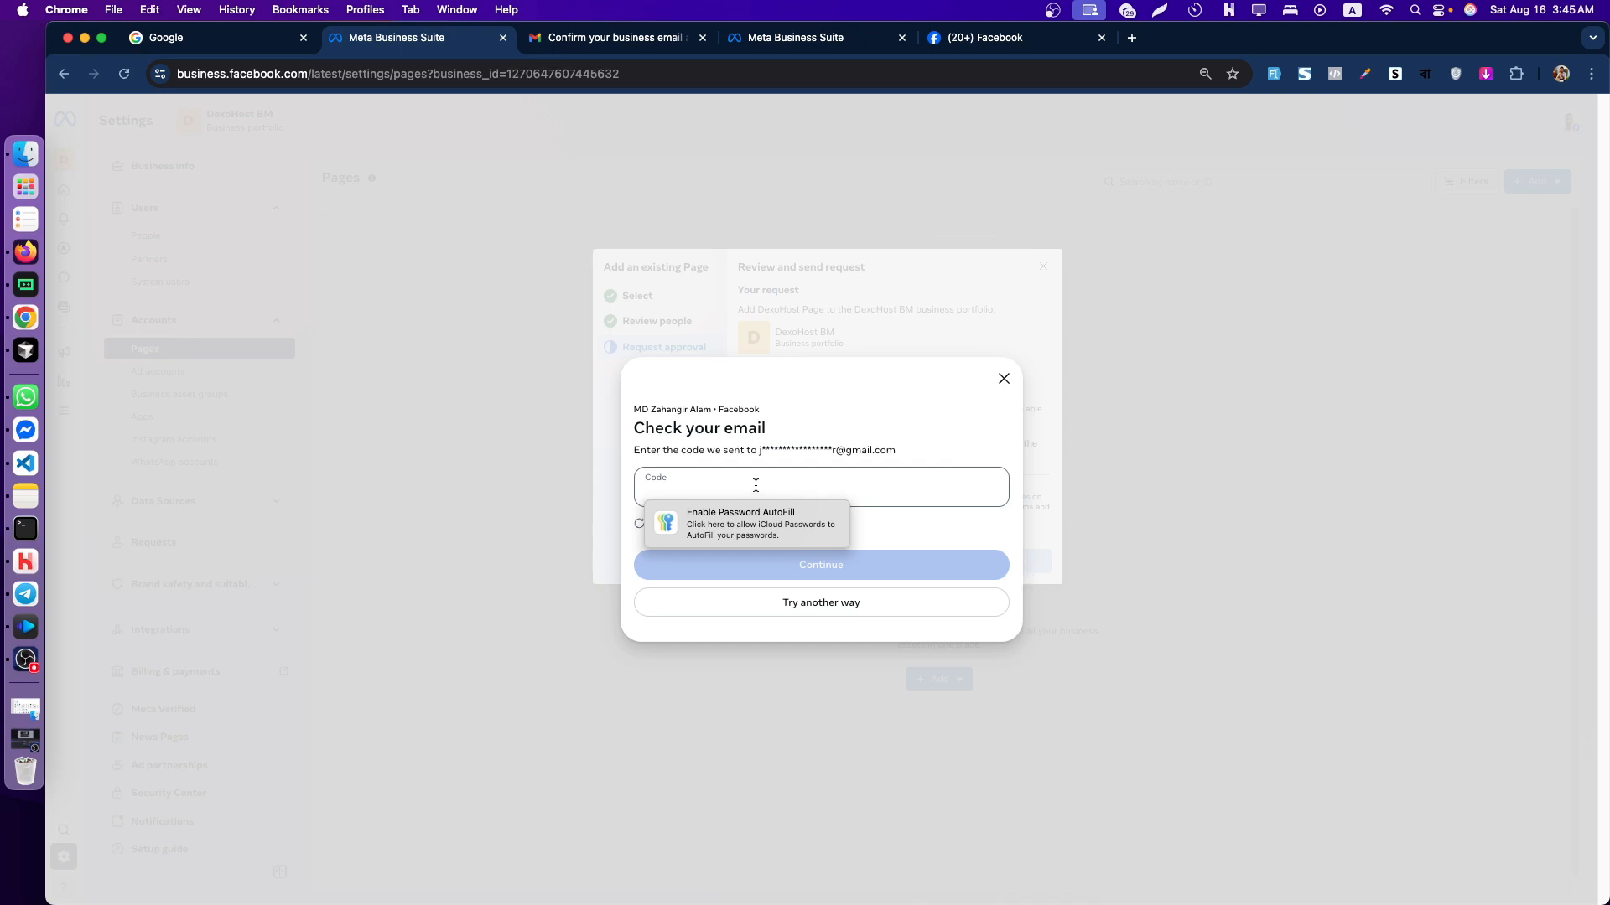
Enter the emailed verification code to confirm adding the DexoHost Page.
{"action": "left_click", "coordinate": [864, 414]}
{"action": "left_click", "coordinate": [794, 495]}
{"action": "left_click_drag", "start_coordinate": [759, 451], "coordinate": [866, 431]}
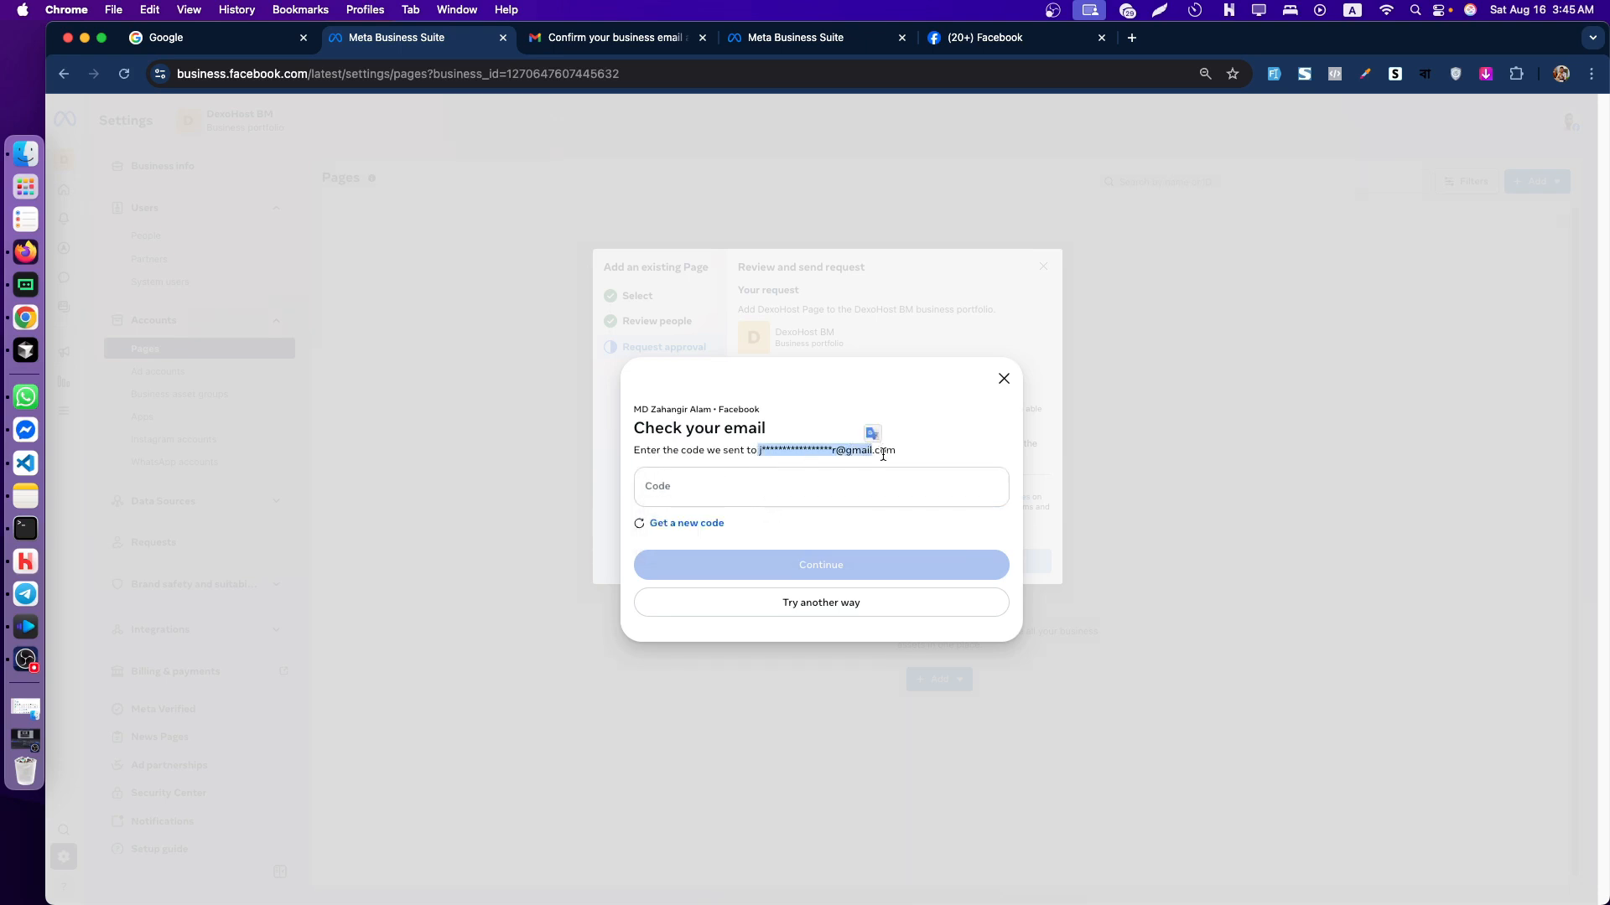
{"action": "left_click", "coordinate": [748, 484]}
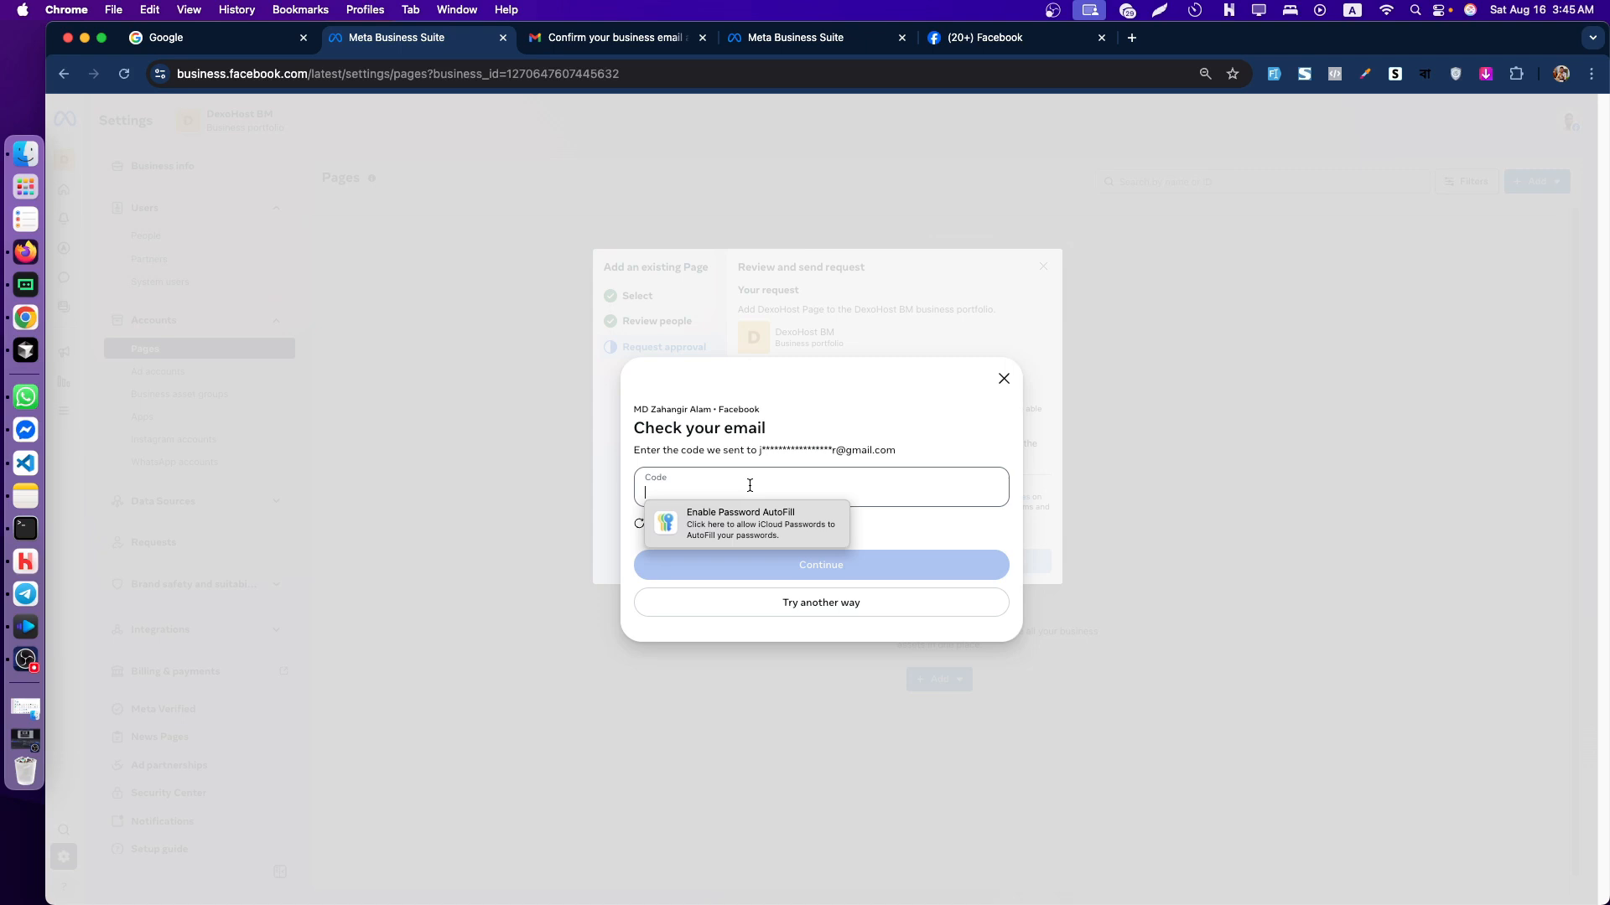
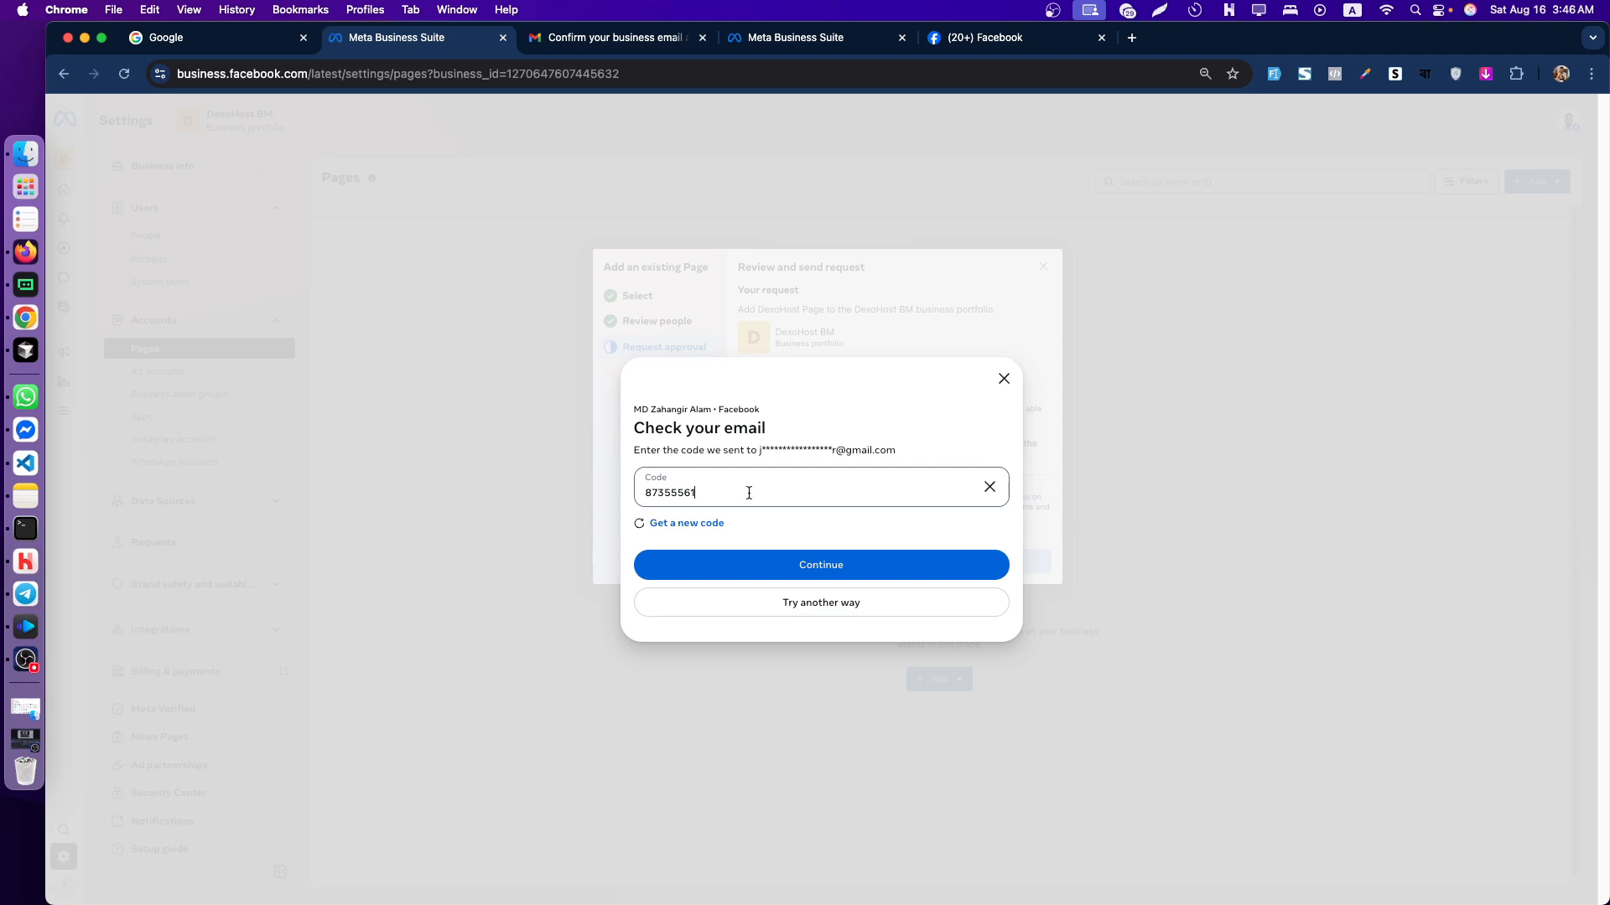
{"action": "left_click", "coordinate": [754, 571]}
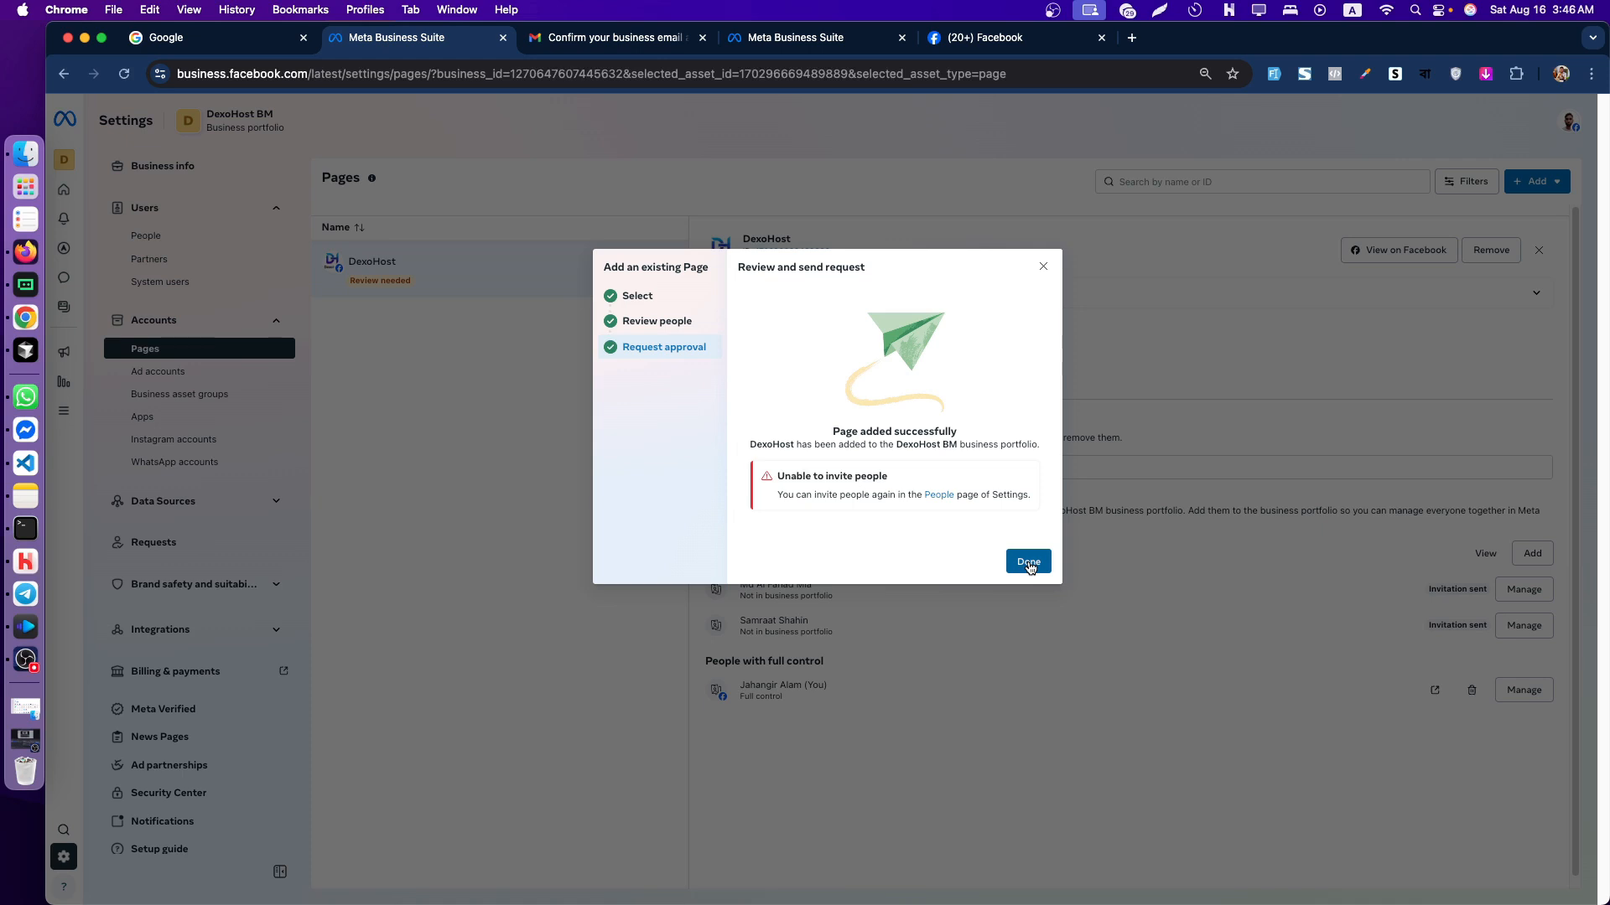
Close the Page-added confirmation, reload Pages settings, and expand the notice about people outside the portfolio.
{"action": "left_click", "coordinate": [1029, 564]}
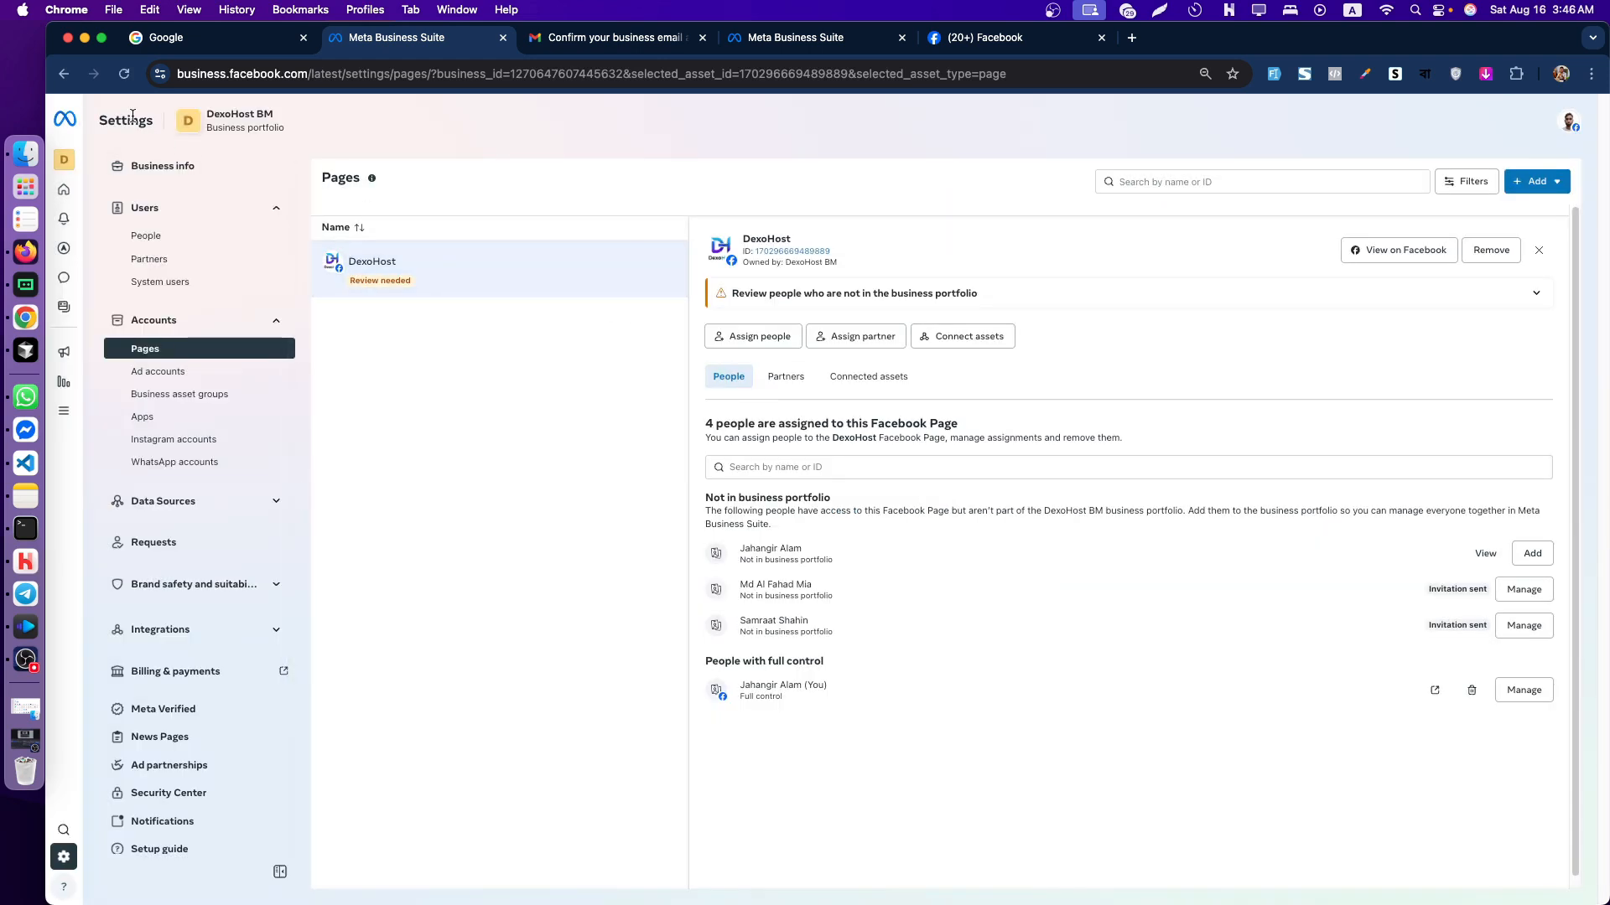
{"action": "left_click", "coordinate": [123, 75]}
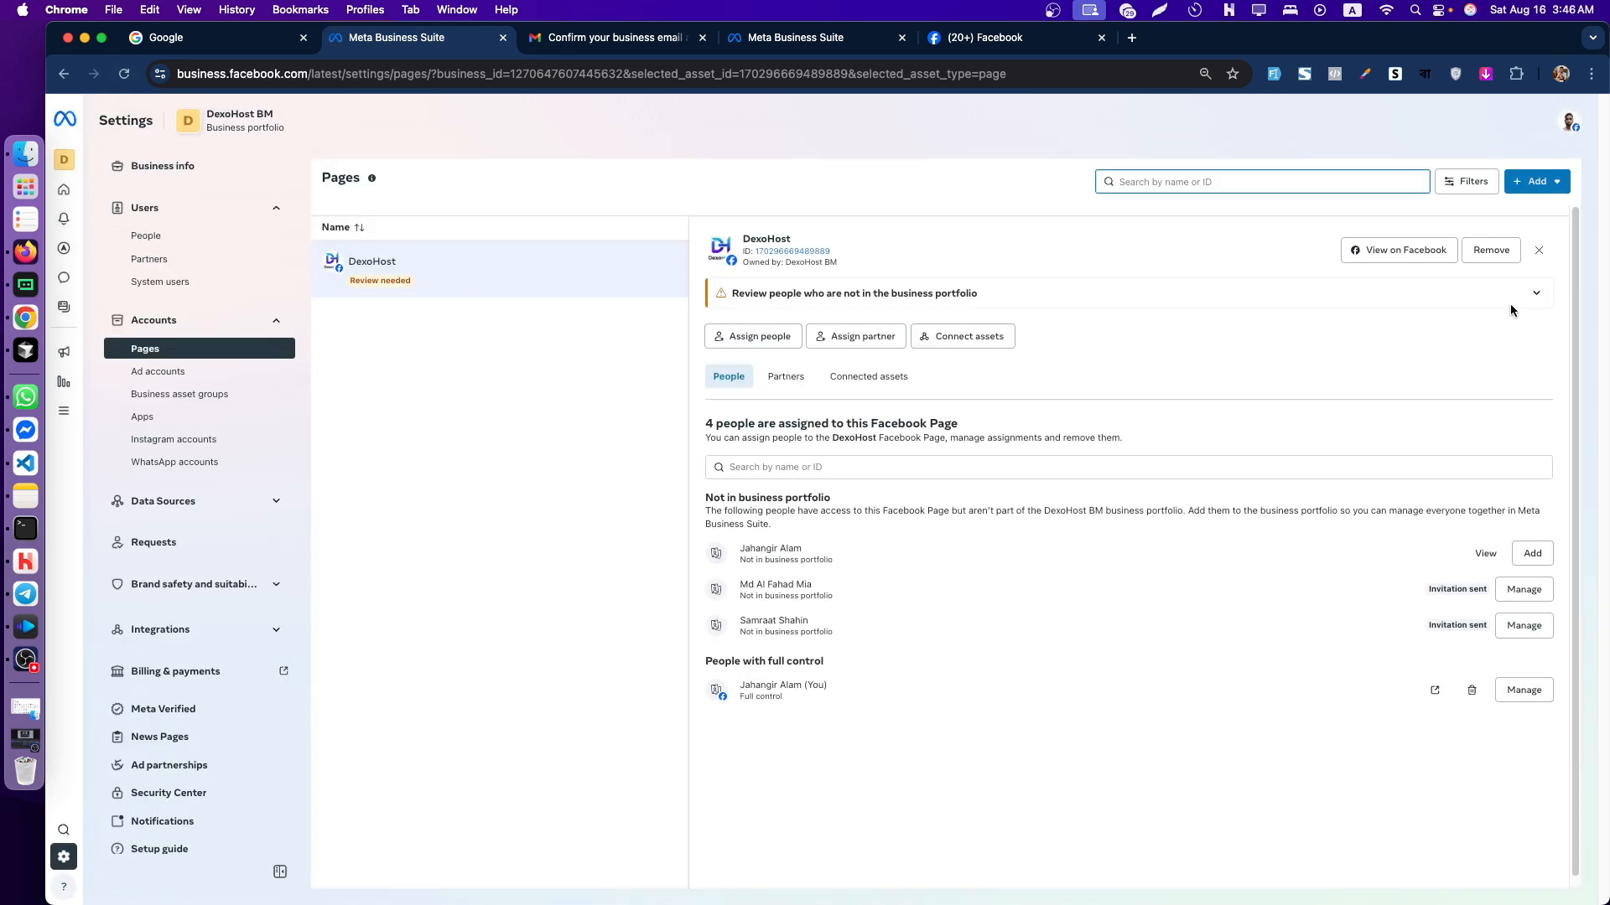
{"action": "left_click", "coordinate": [1535, 299]}
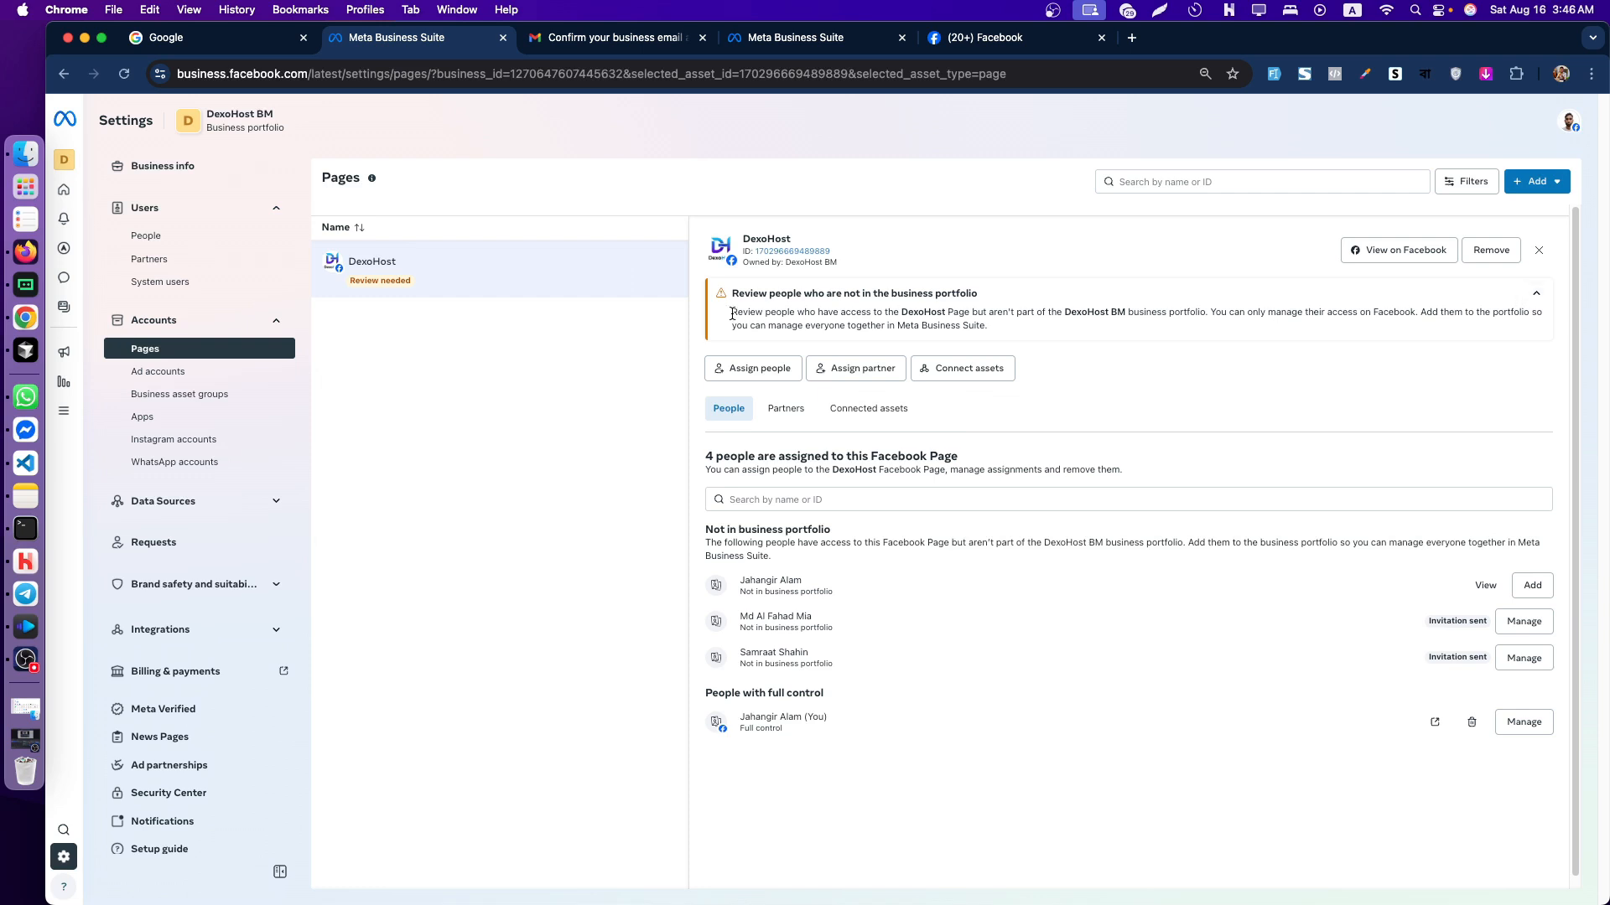
{"action": "left_click_drag", "start_coordinate": [732, 314], "coordinate": [877, 322]}
{"action": "left_click", "coordinate": [1013, 333]}
Assign all three people to the DexoHost Page with full control over everything.
{"action": "left_click", "coordinate": [751, 372]}
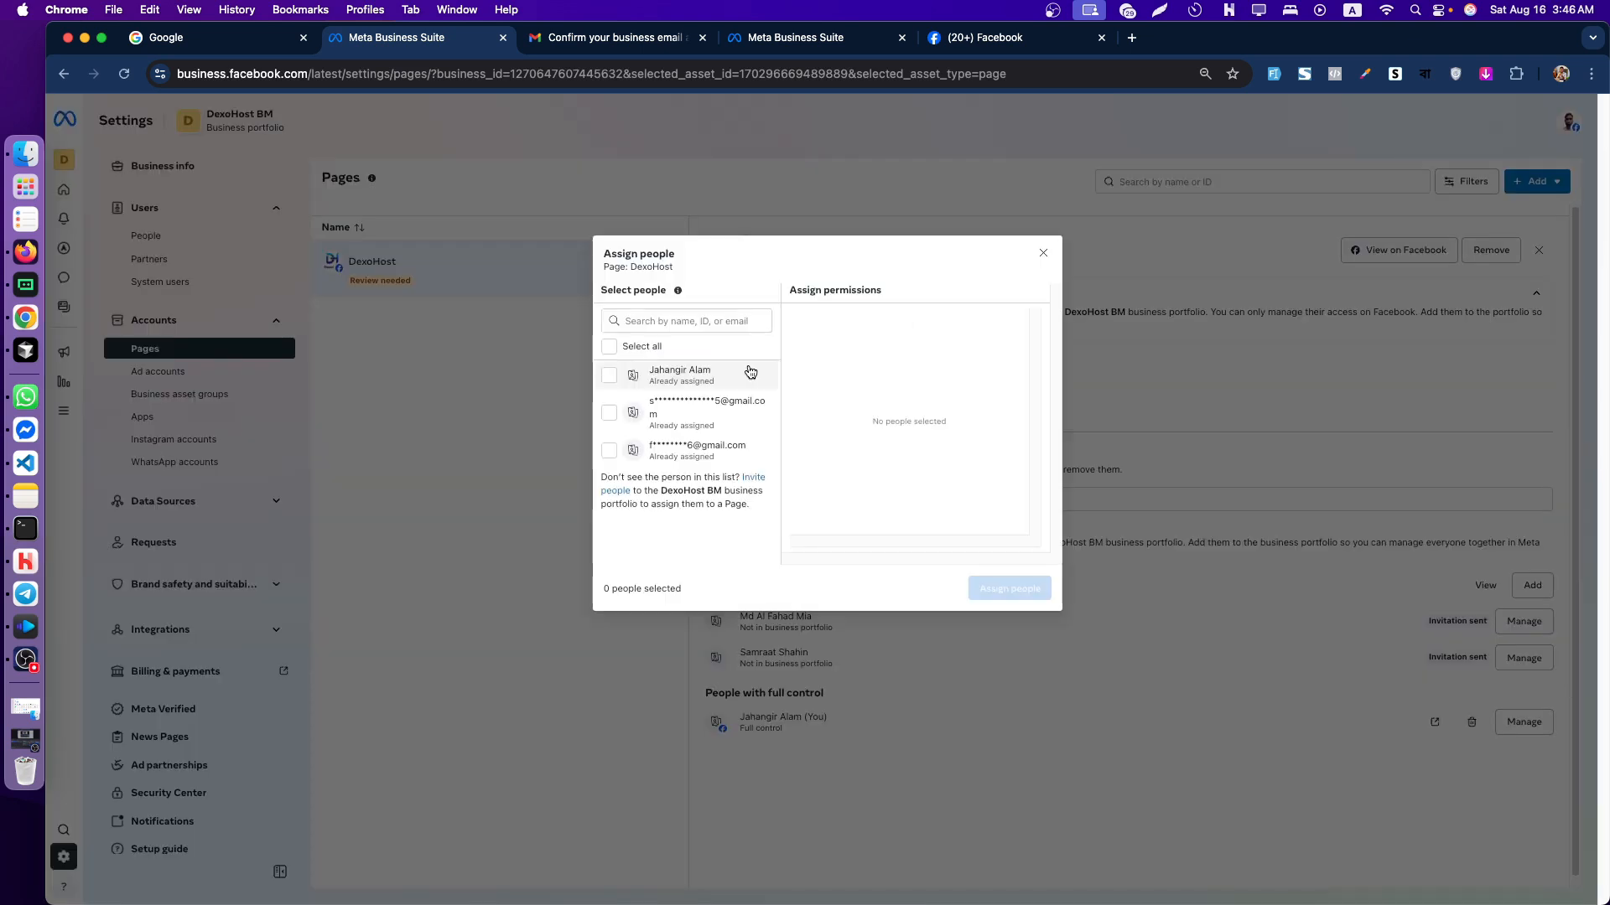
{"action": "left_click", "coordinate": [609, 346]}
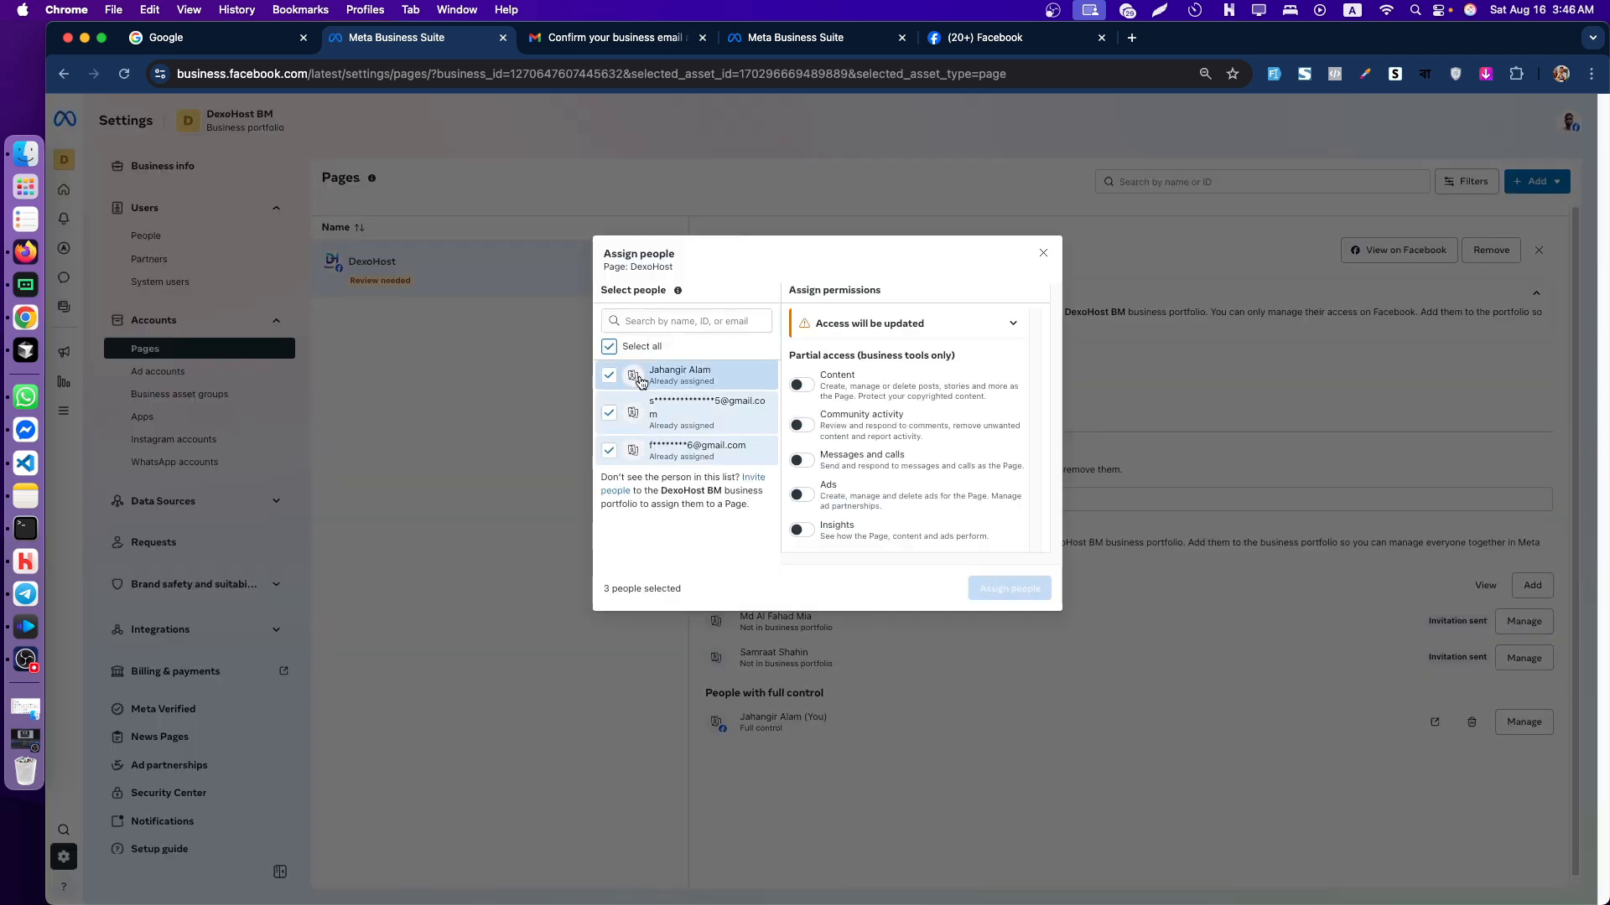
{"action": "scroll", "coordinate": [862, 436], "scroll_direction": "down", "scroll_amount": 5}
{"action": "left_click", "coordinate": [862, 518]}
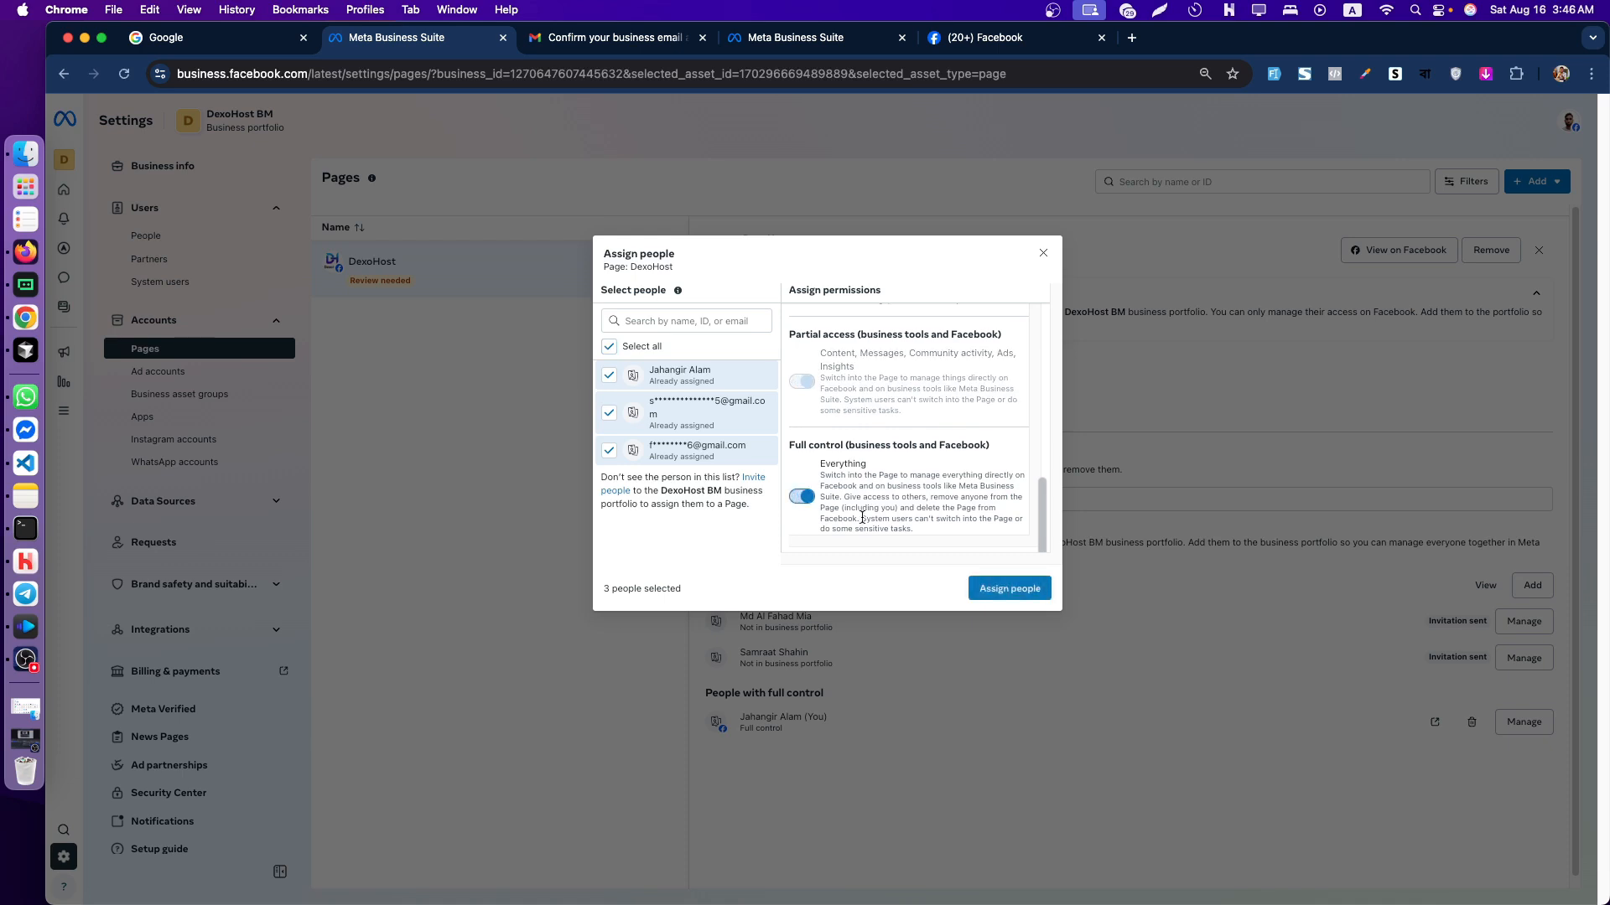
{"action": "scroll", "coordinate": [946, 458], "scroll_direction": "up", "scroll_amount": 5}
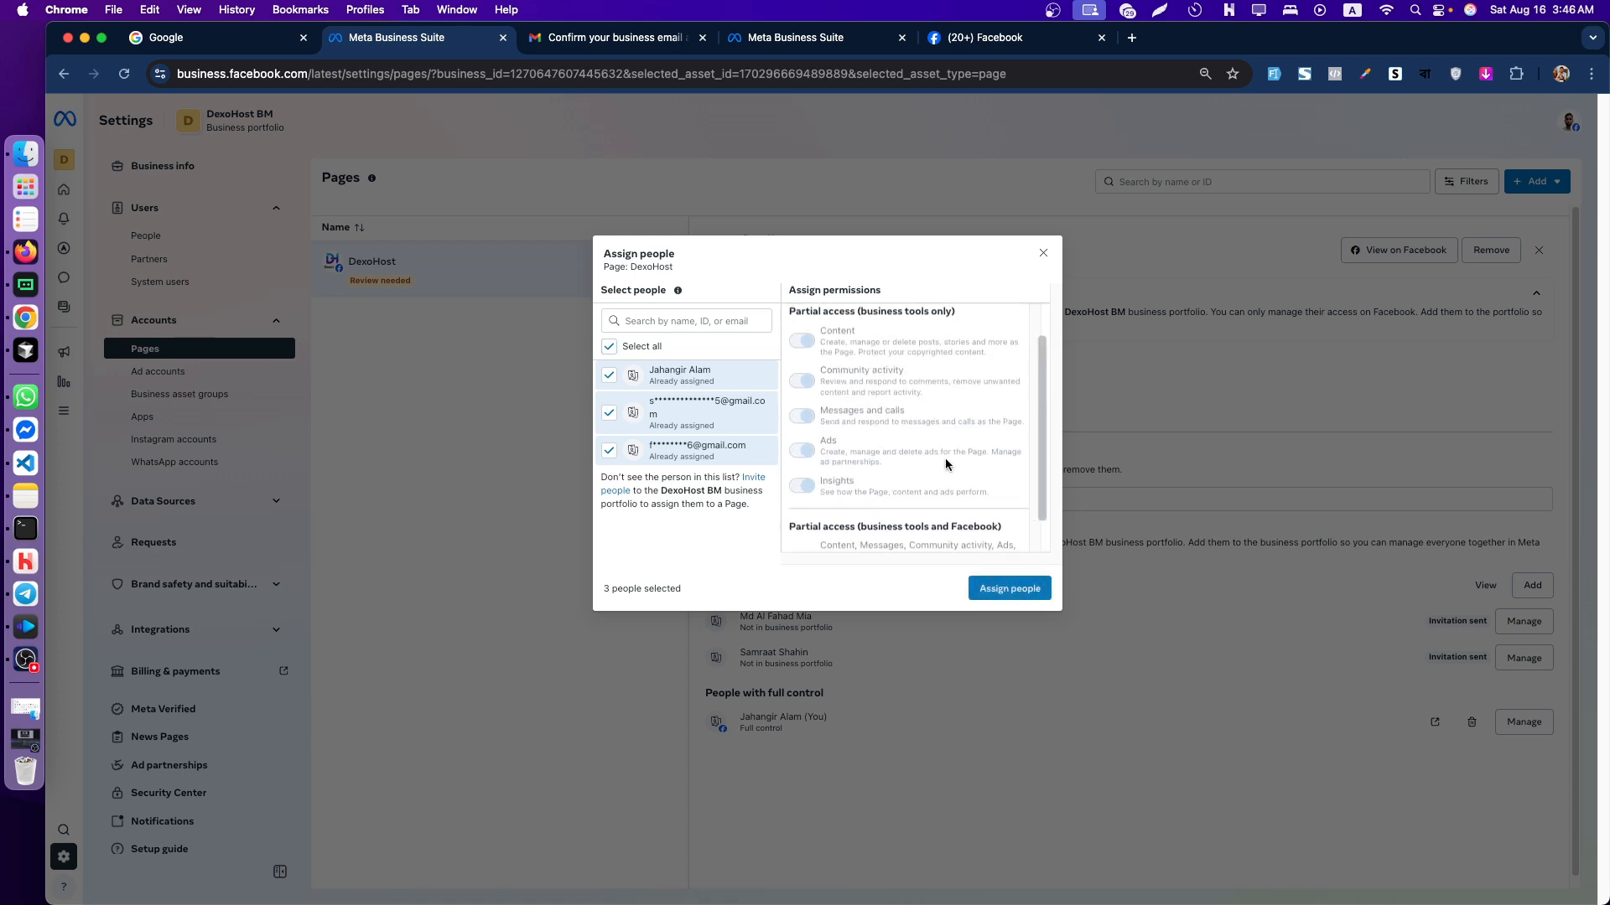
{"action": "left_click", "coordinate": [1003, 598]}
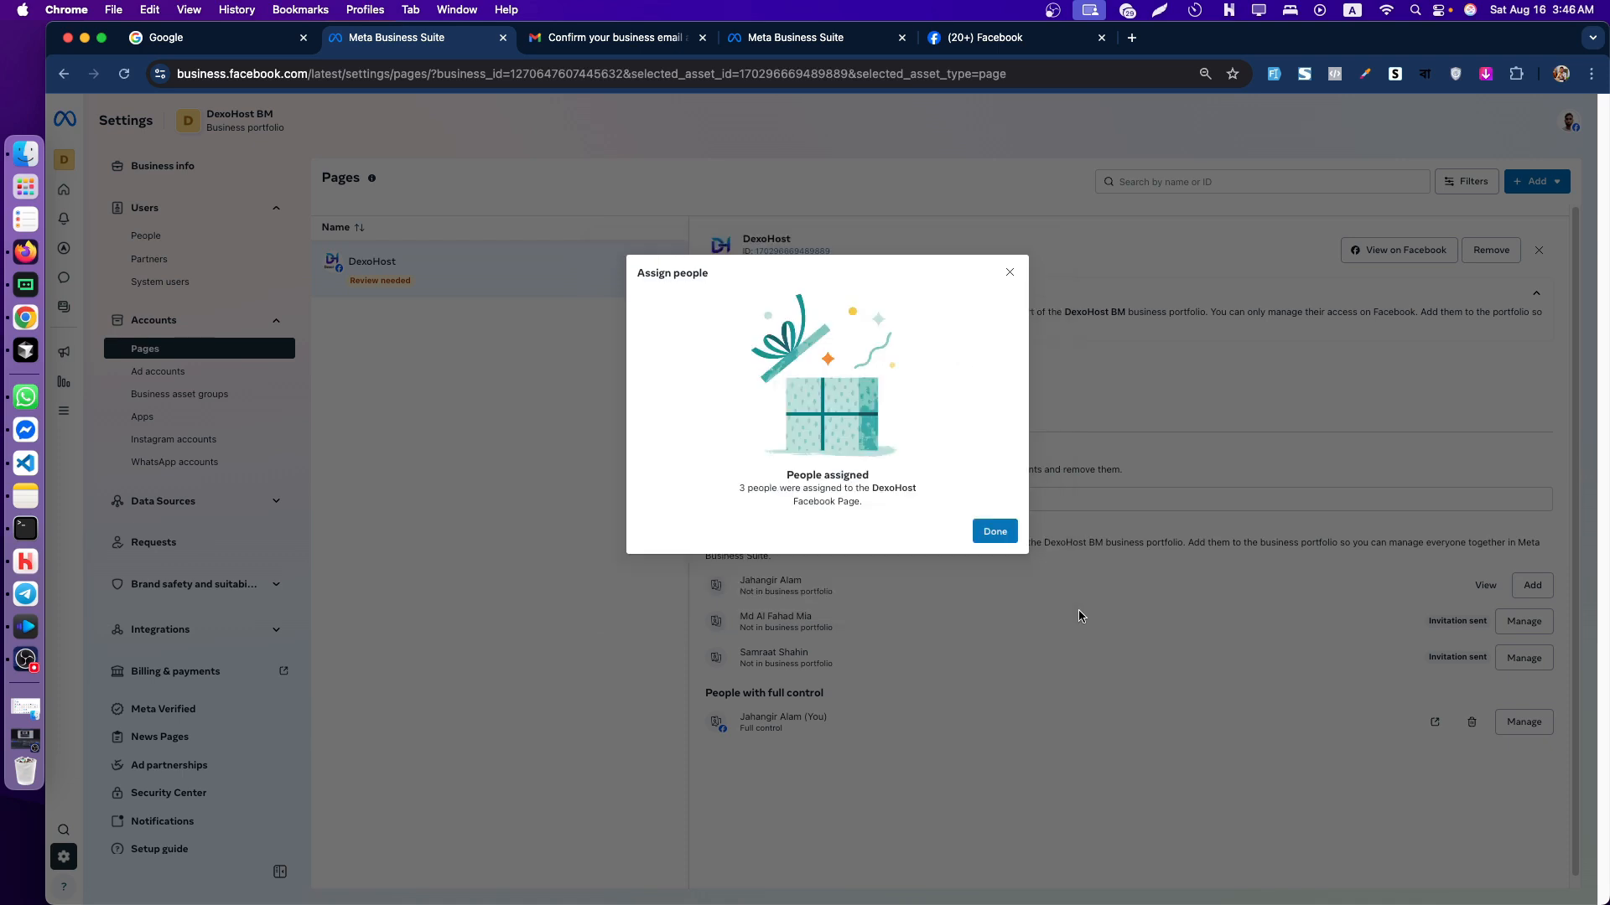
{"action": "left_click", "coordinate": [984, 523]}
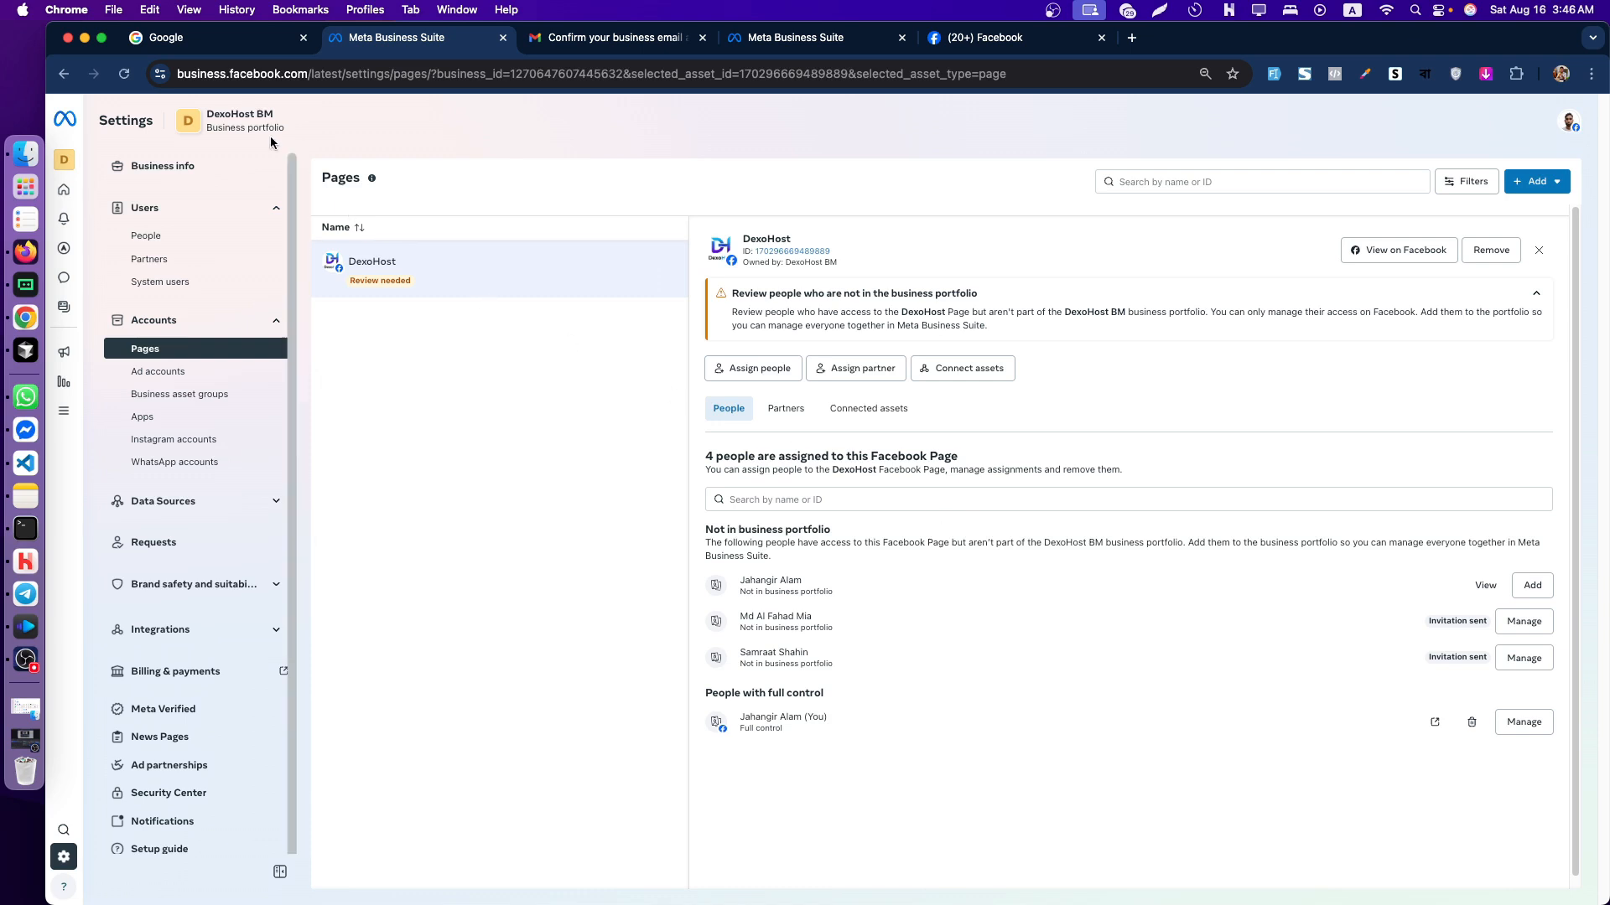
Reload the settings and go to the portfolio's Ad accounts list.
{"action": "left_click", "coordinate": [123, 79]}
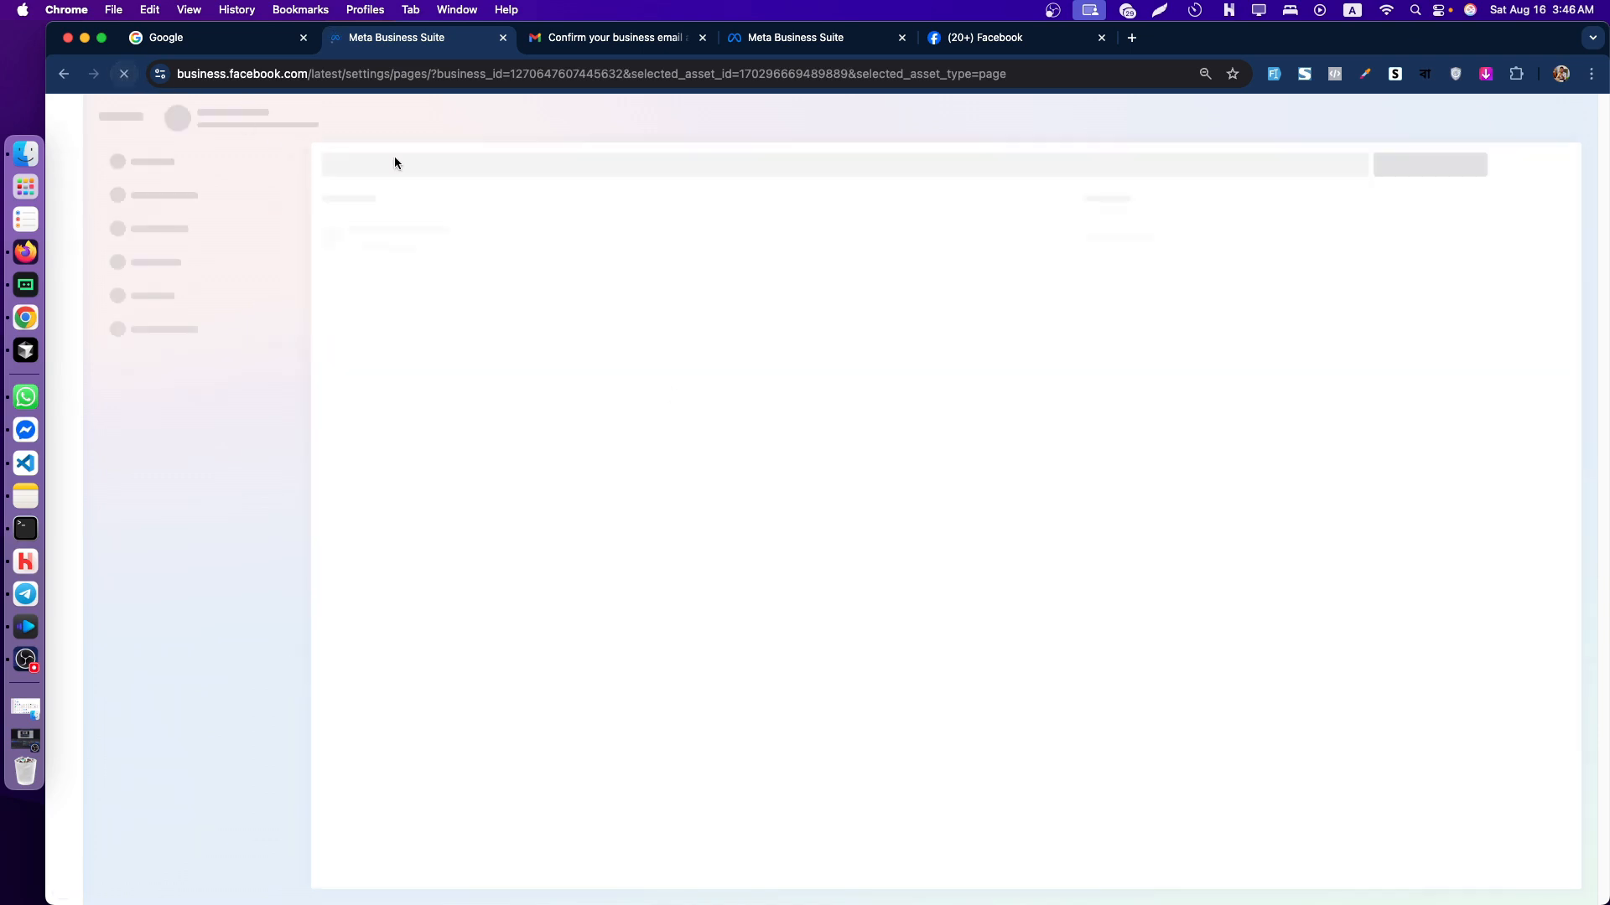
{"action": "scroll", "coordinate": [999, 516], "scroll_direction": "down", "scroll_amount": 1}
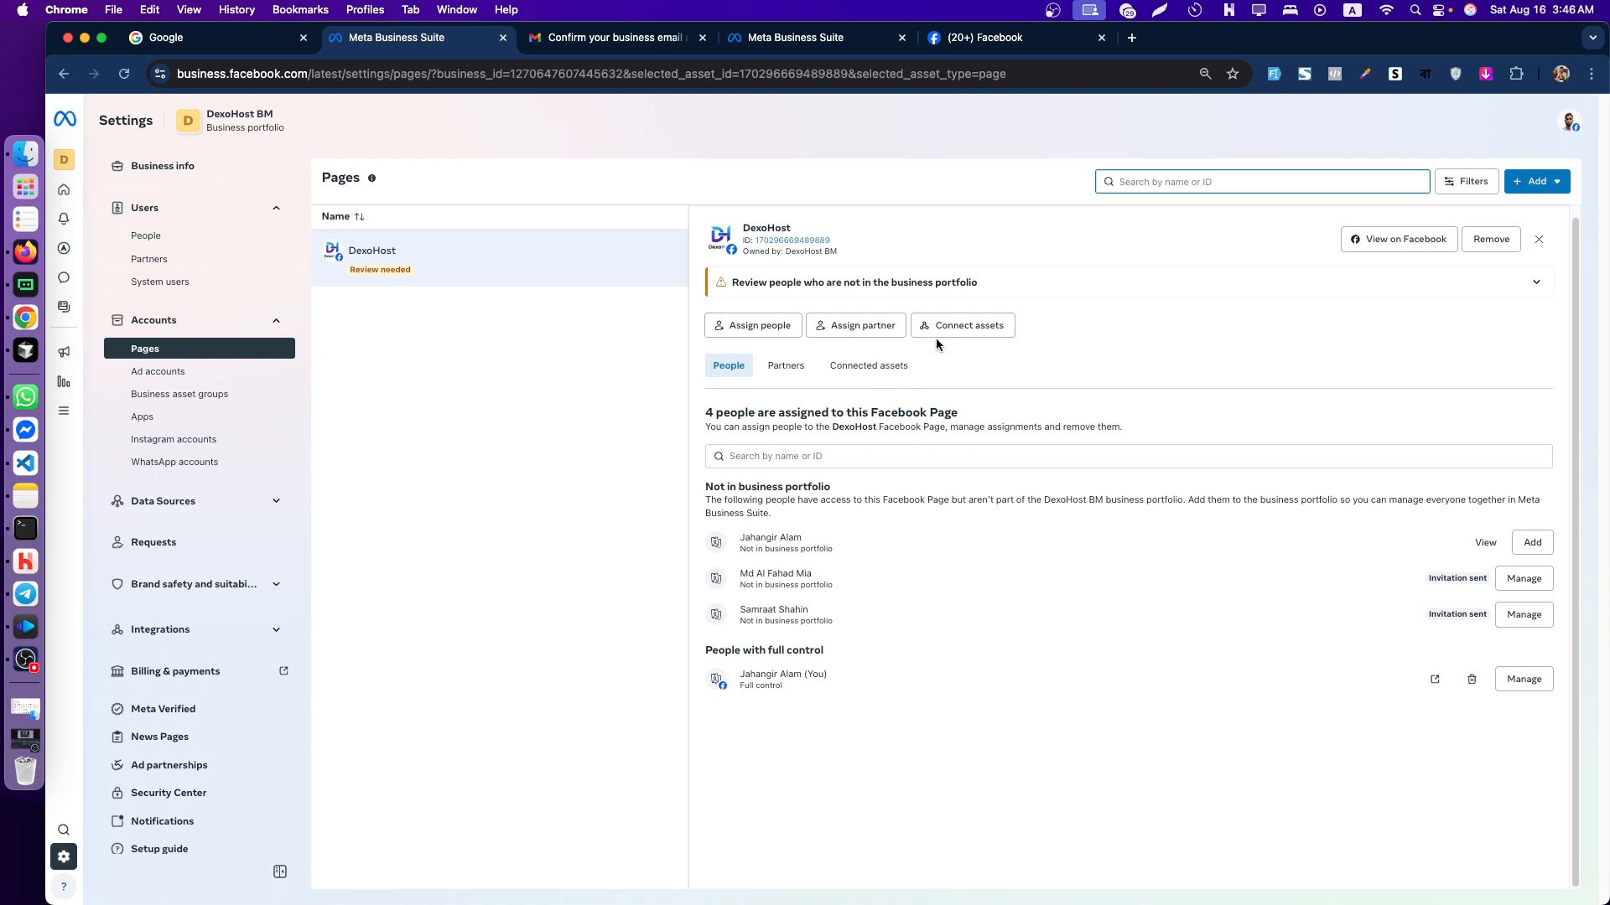
{"action": "scroll", "coordinate": [922, 295], "scroll_direction": "up", "scroll_amount": 1}
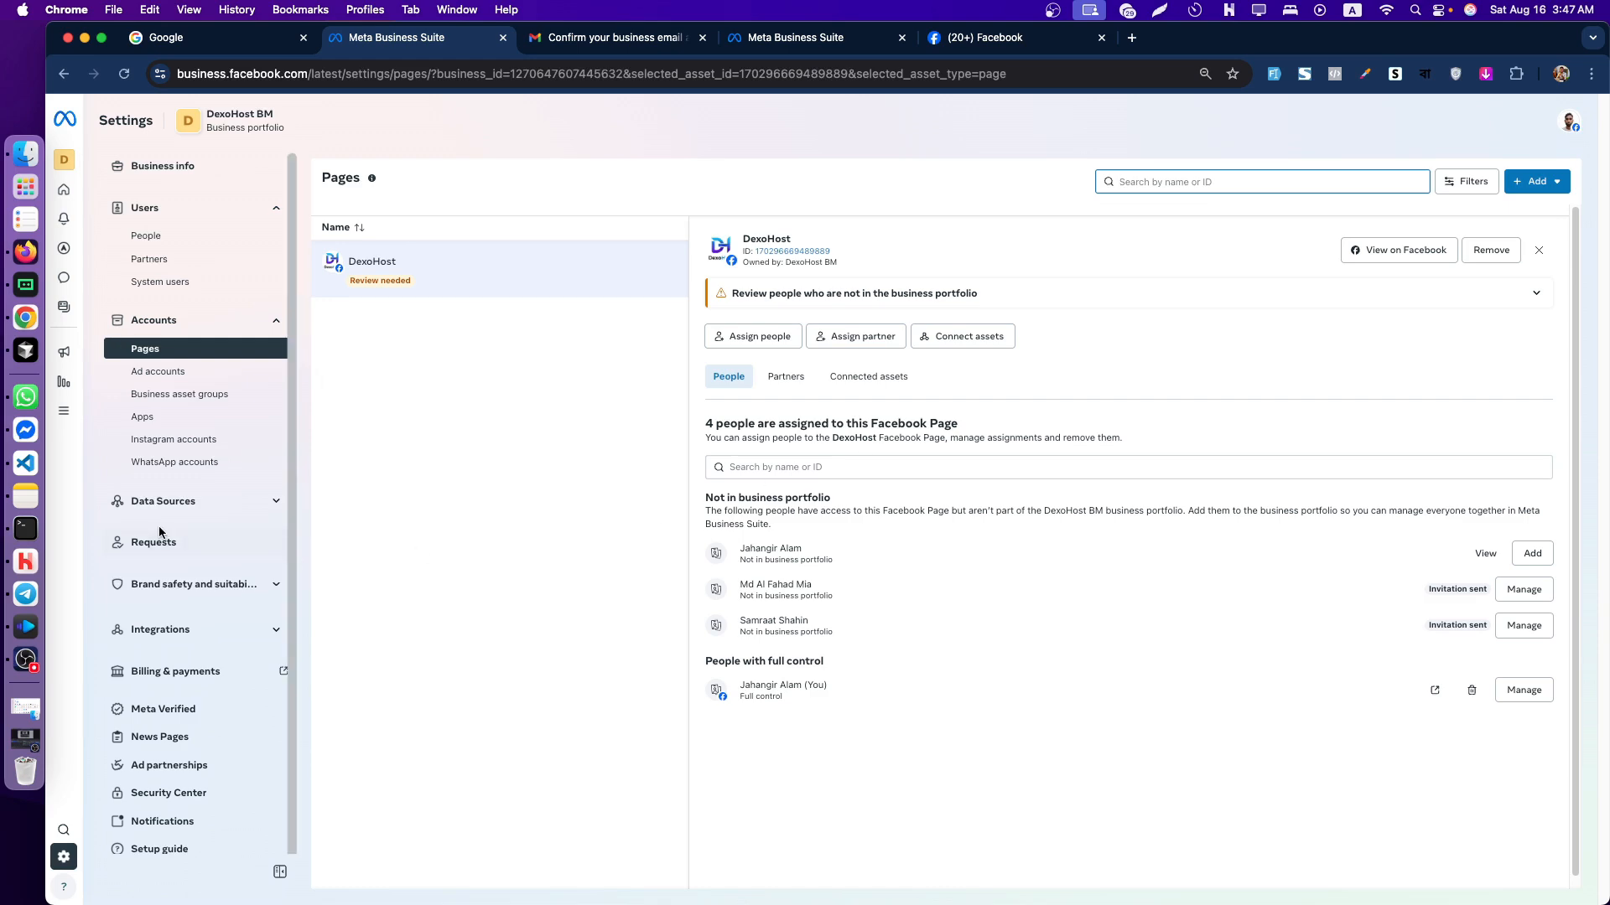
{"action": "left_click", "coordinate": [32, 664]}
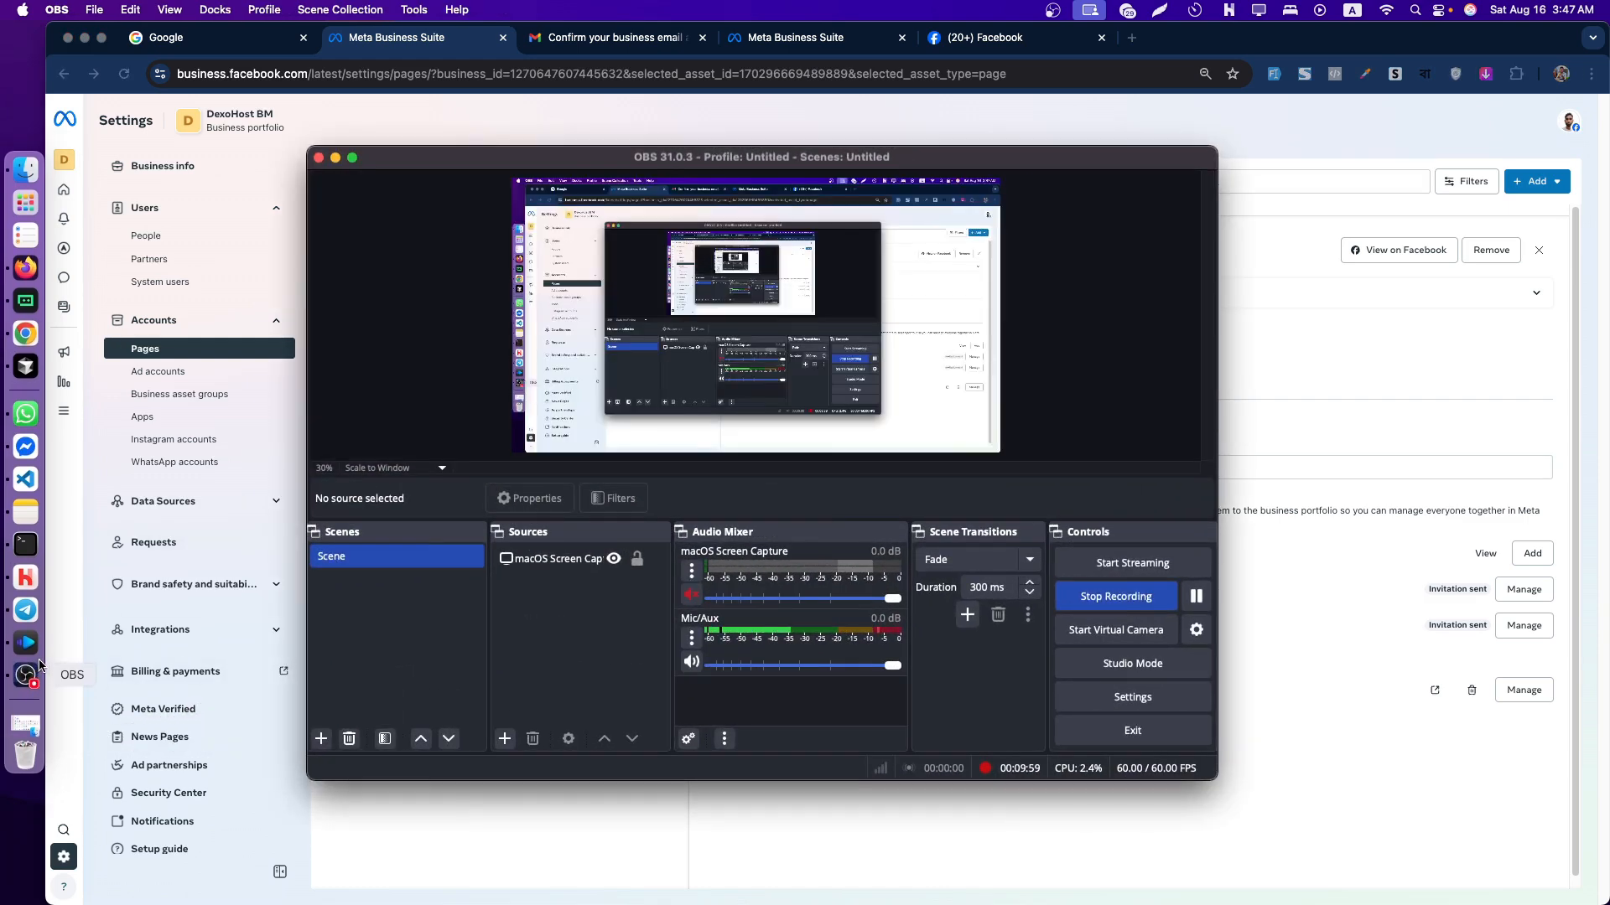
{"action": "left_click", "coordinate": [336, 158]}
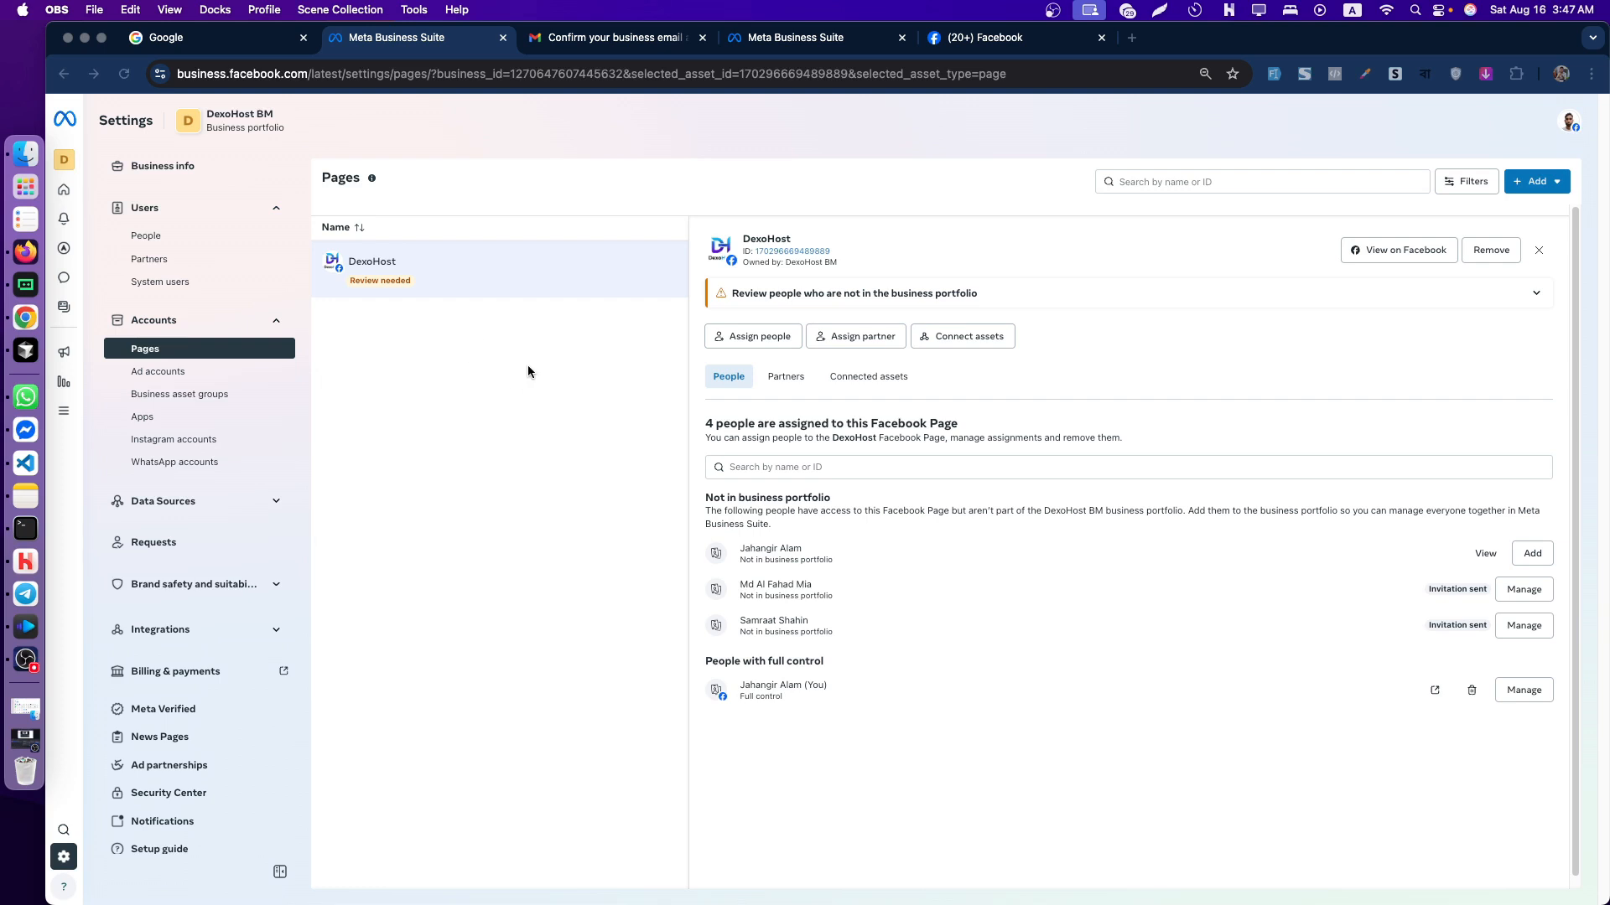
{"action": "left_click", "coordinate": [167, 377]}
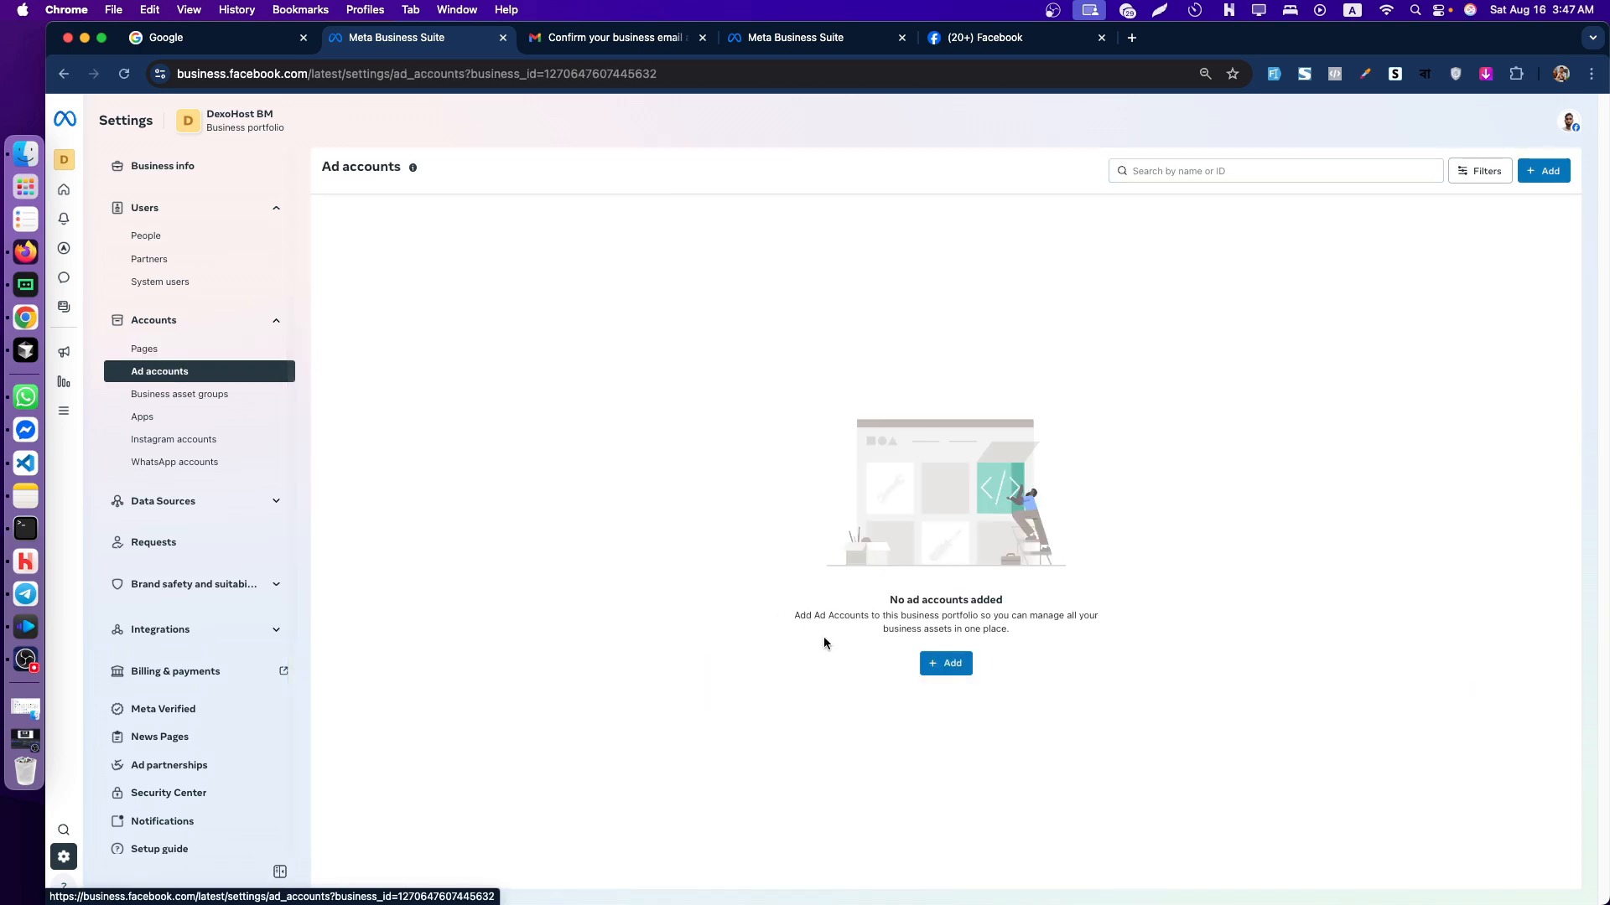
Start a new ad account named 'DexoHost Ads Account'.
{"action": "left_click", "coordinate": [933, 664]}
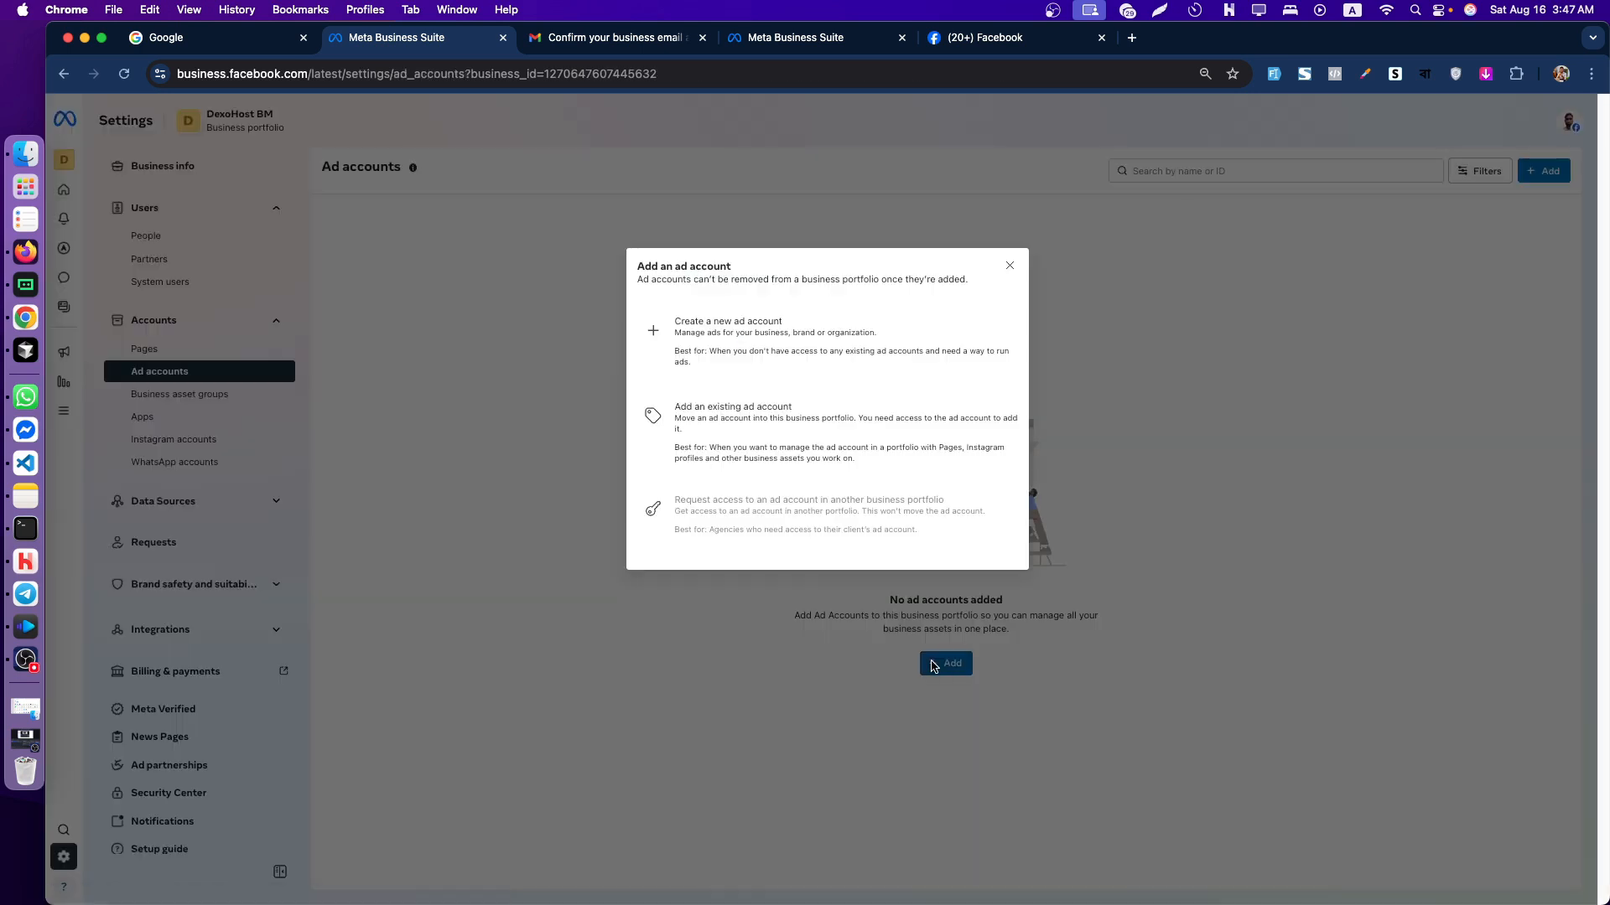
{"action": "left_click", "coordinate": [794, 341]}
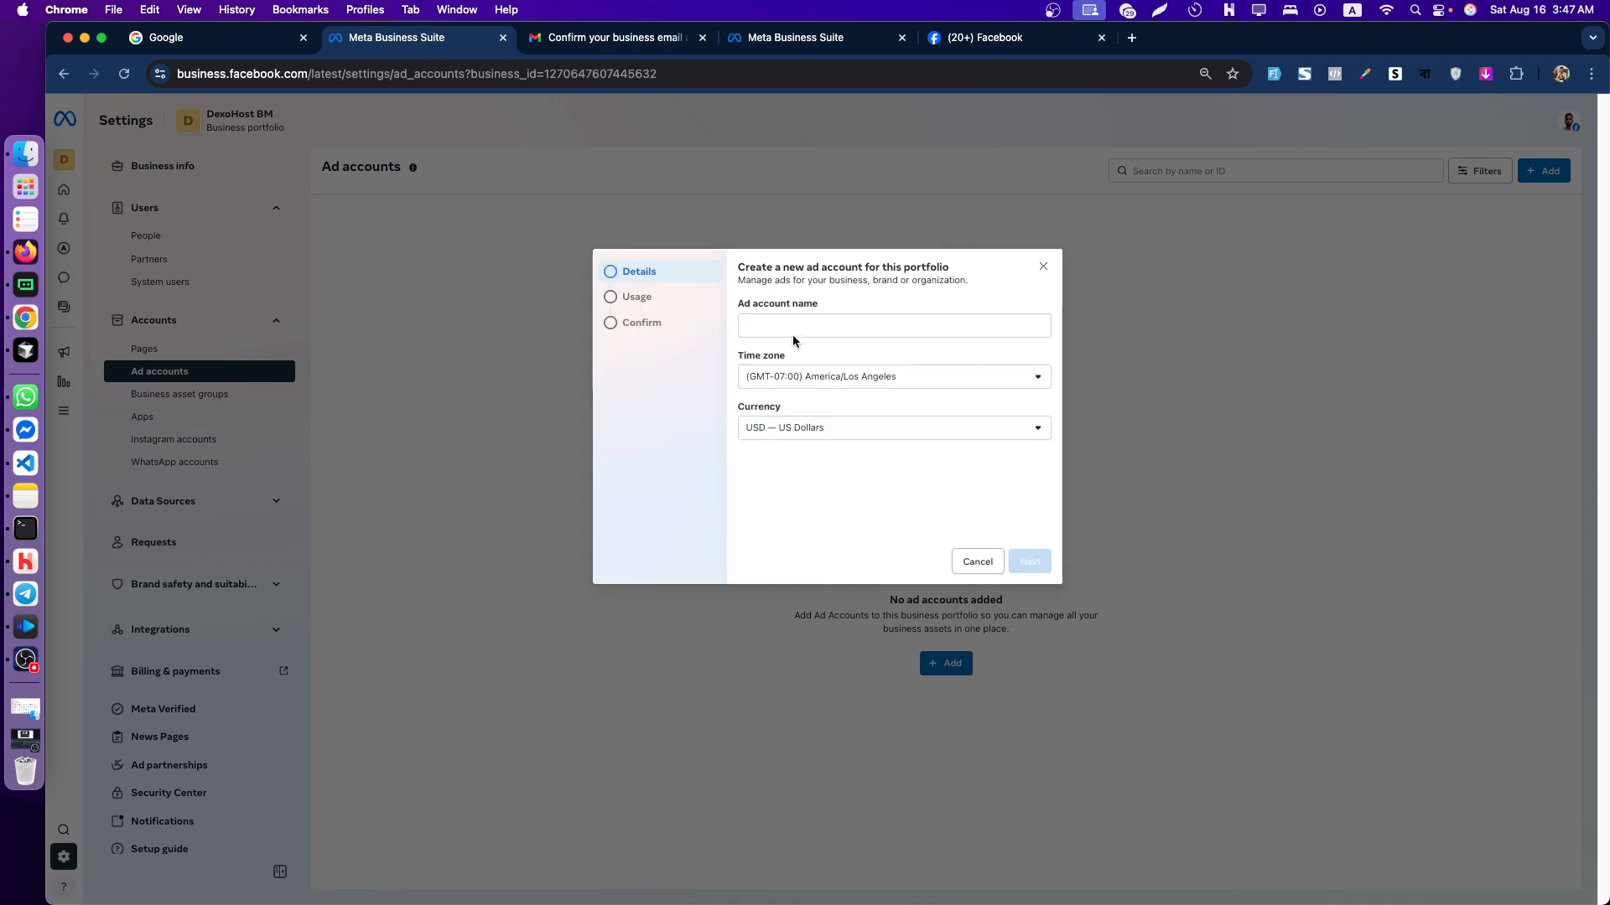
{"action": "left_click", "coordinate": [809, 328]}
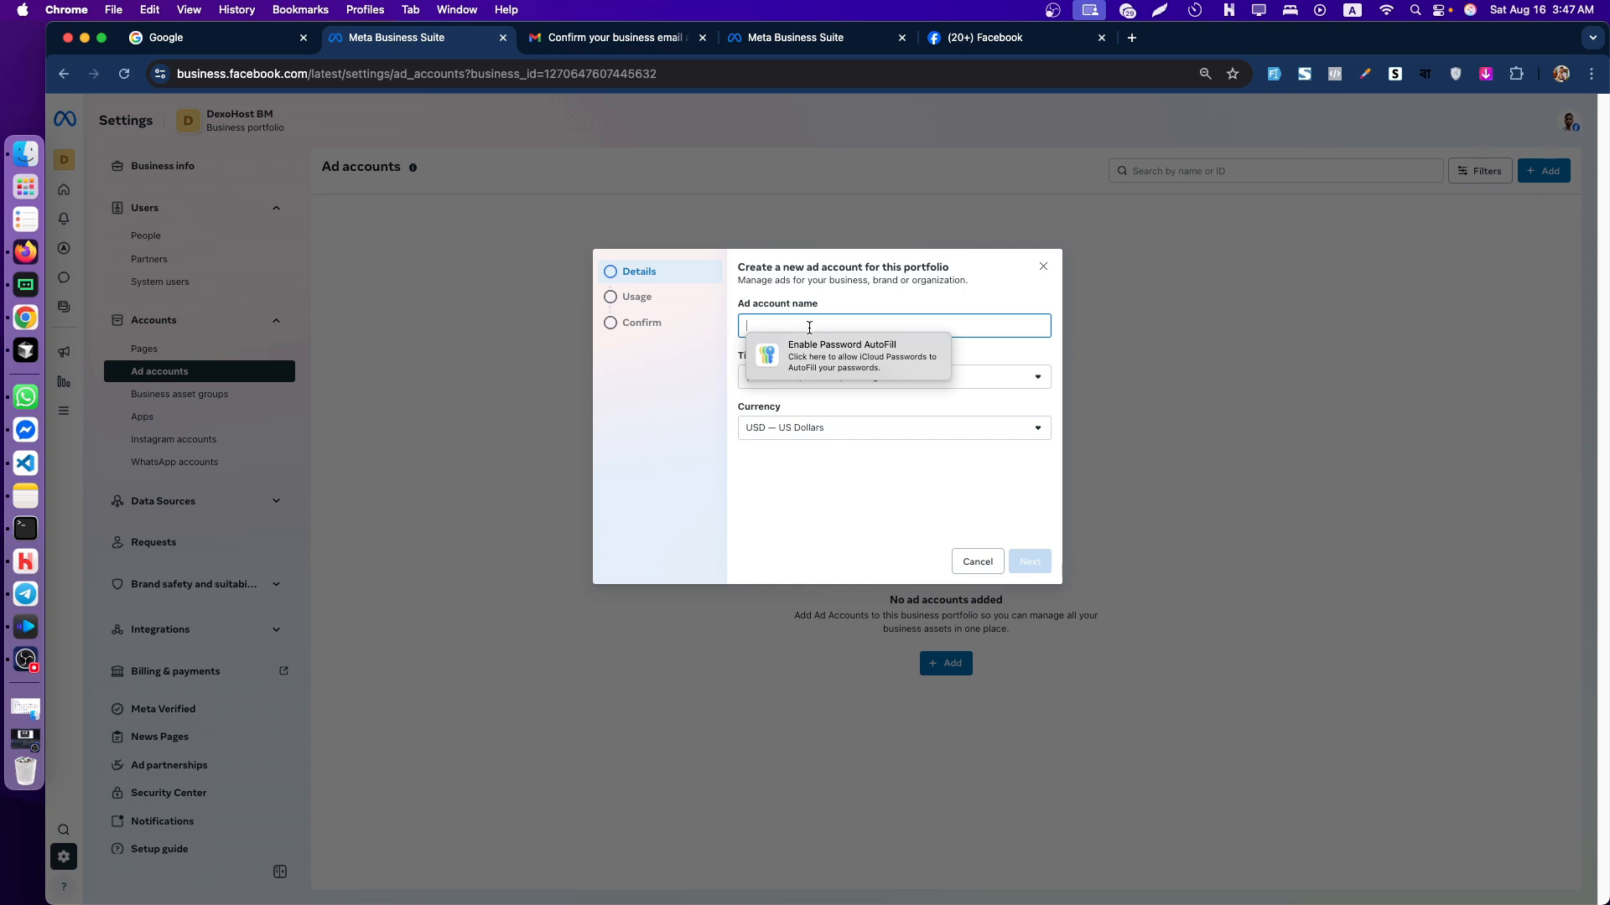
{"action": "type", "text": "DexoHos"}
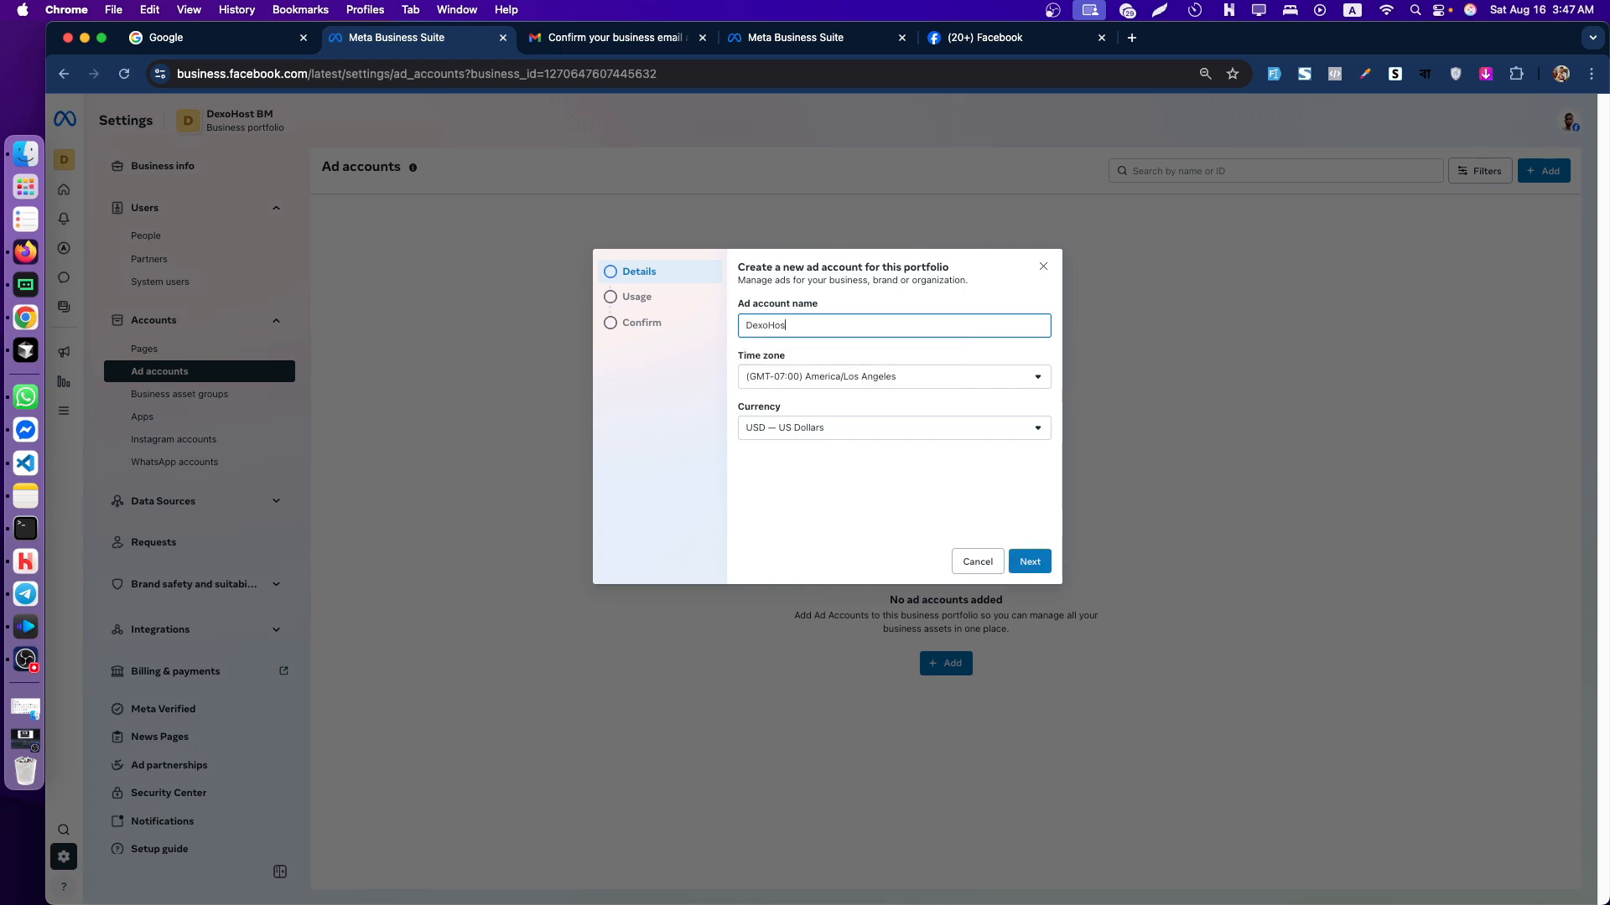
{"action": "type", "text": "t Ads Account"}
Review currency and time zone, keeping US Dollars and America/Los Angeles.
{"action": "left_click", "coordinate": [826, 434]}
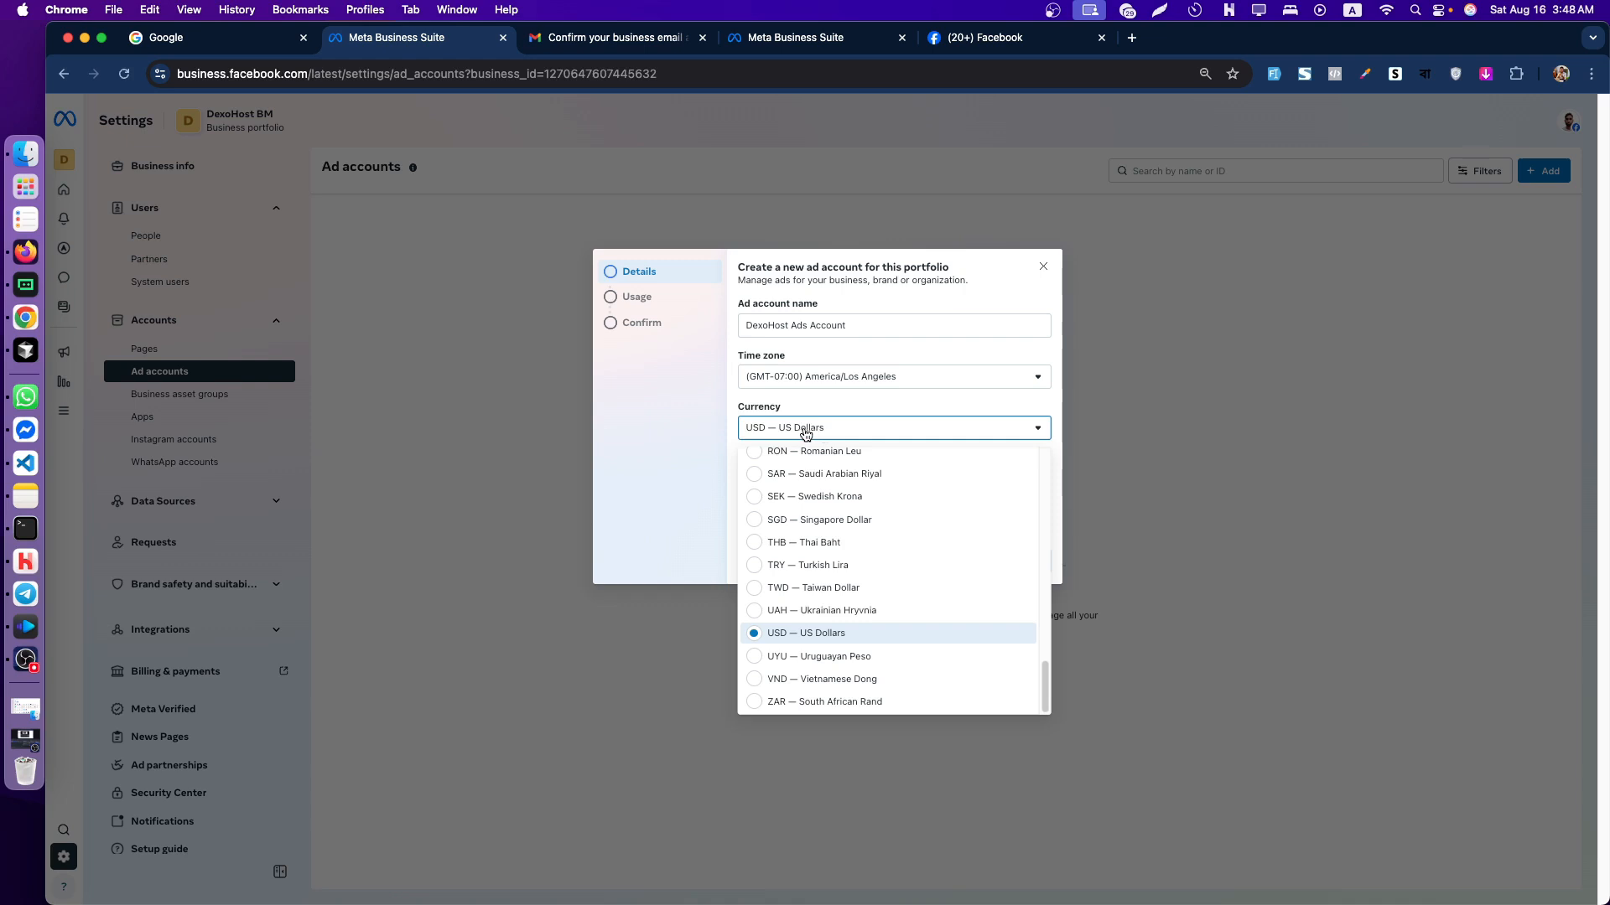
{"action": "left_click", "coordinate": [717, 420]}
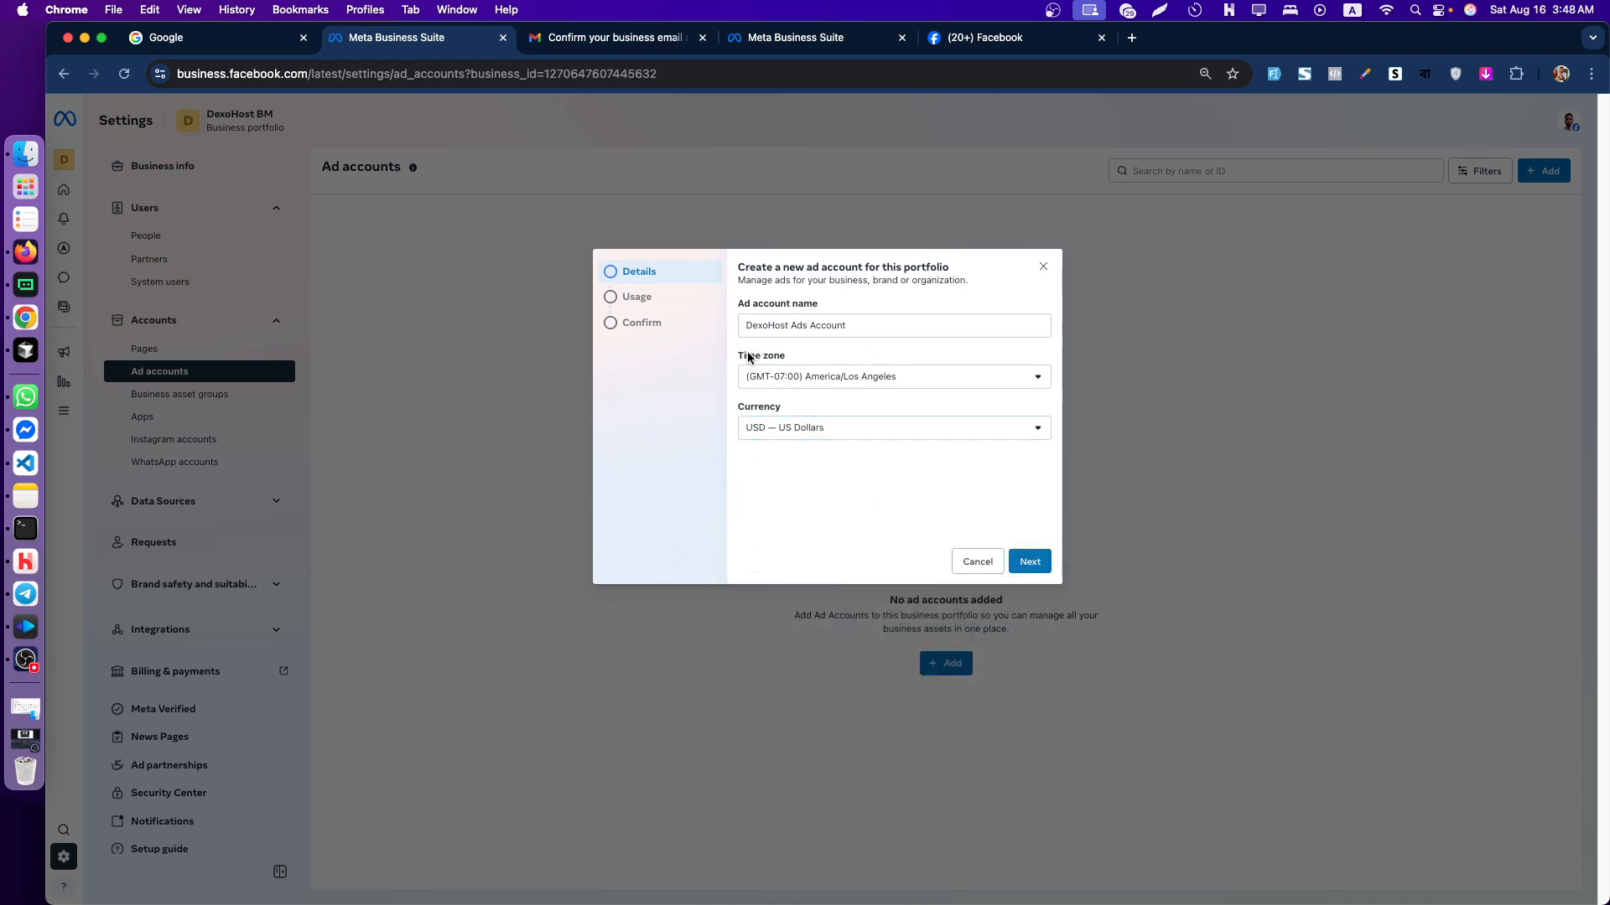
{"action": "left_click_drag", "start_coordinate": [742, 356], "coordinate": [778, 359]}
{"action": "left_click", "coordinate": [852, 374]}
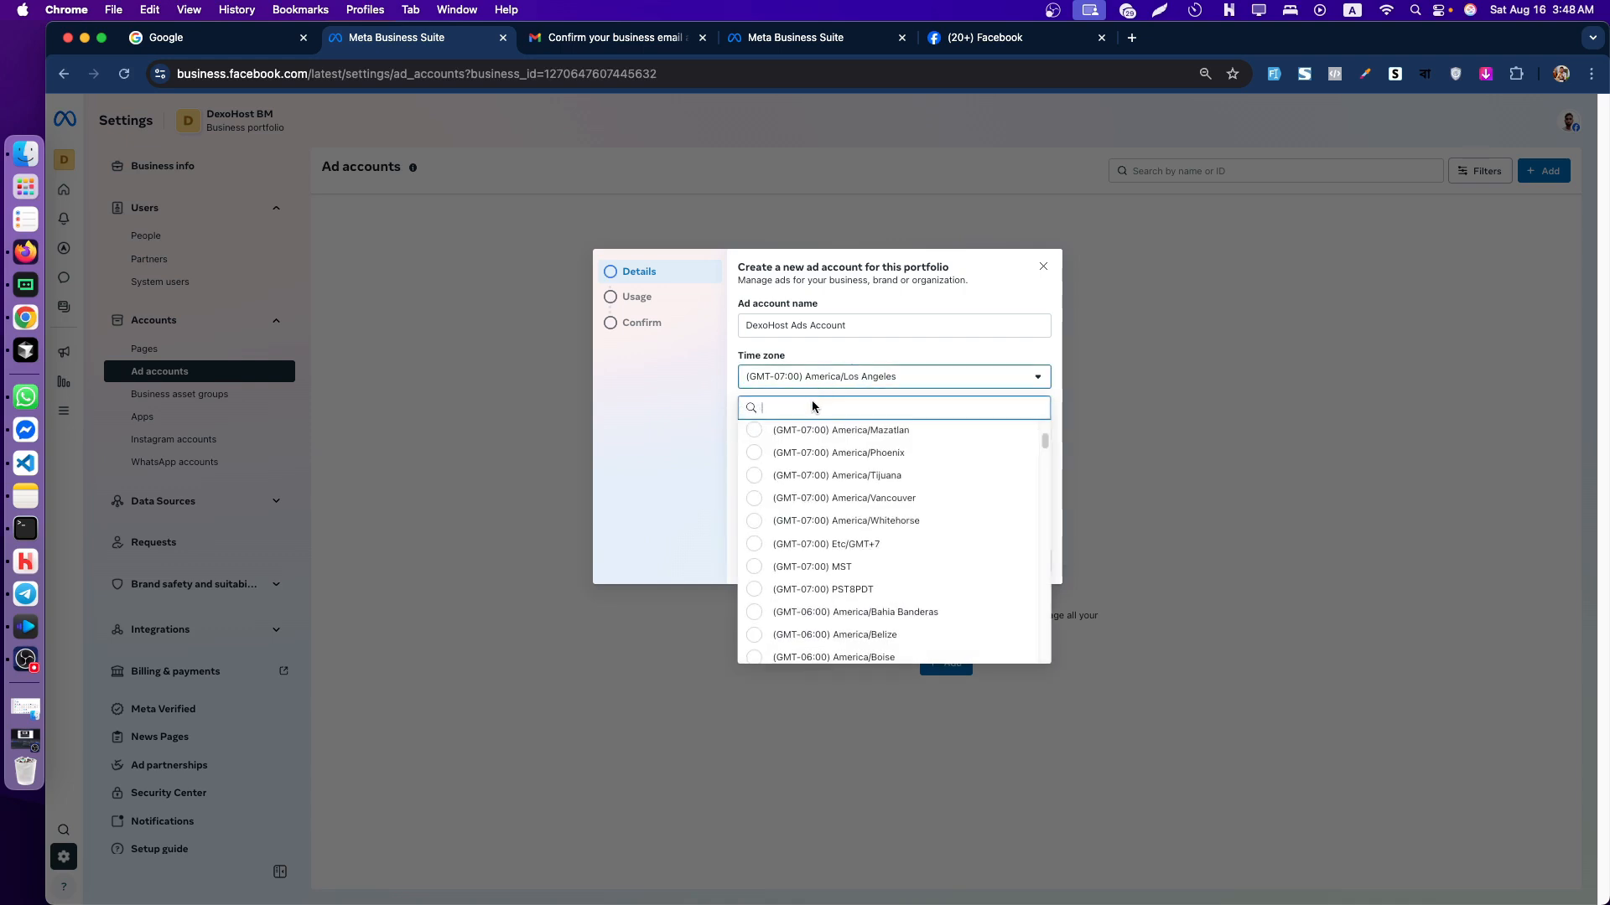
{"action": "type", "text": "bangla"}
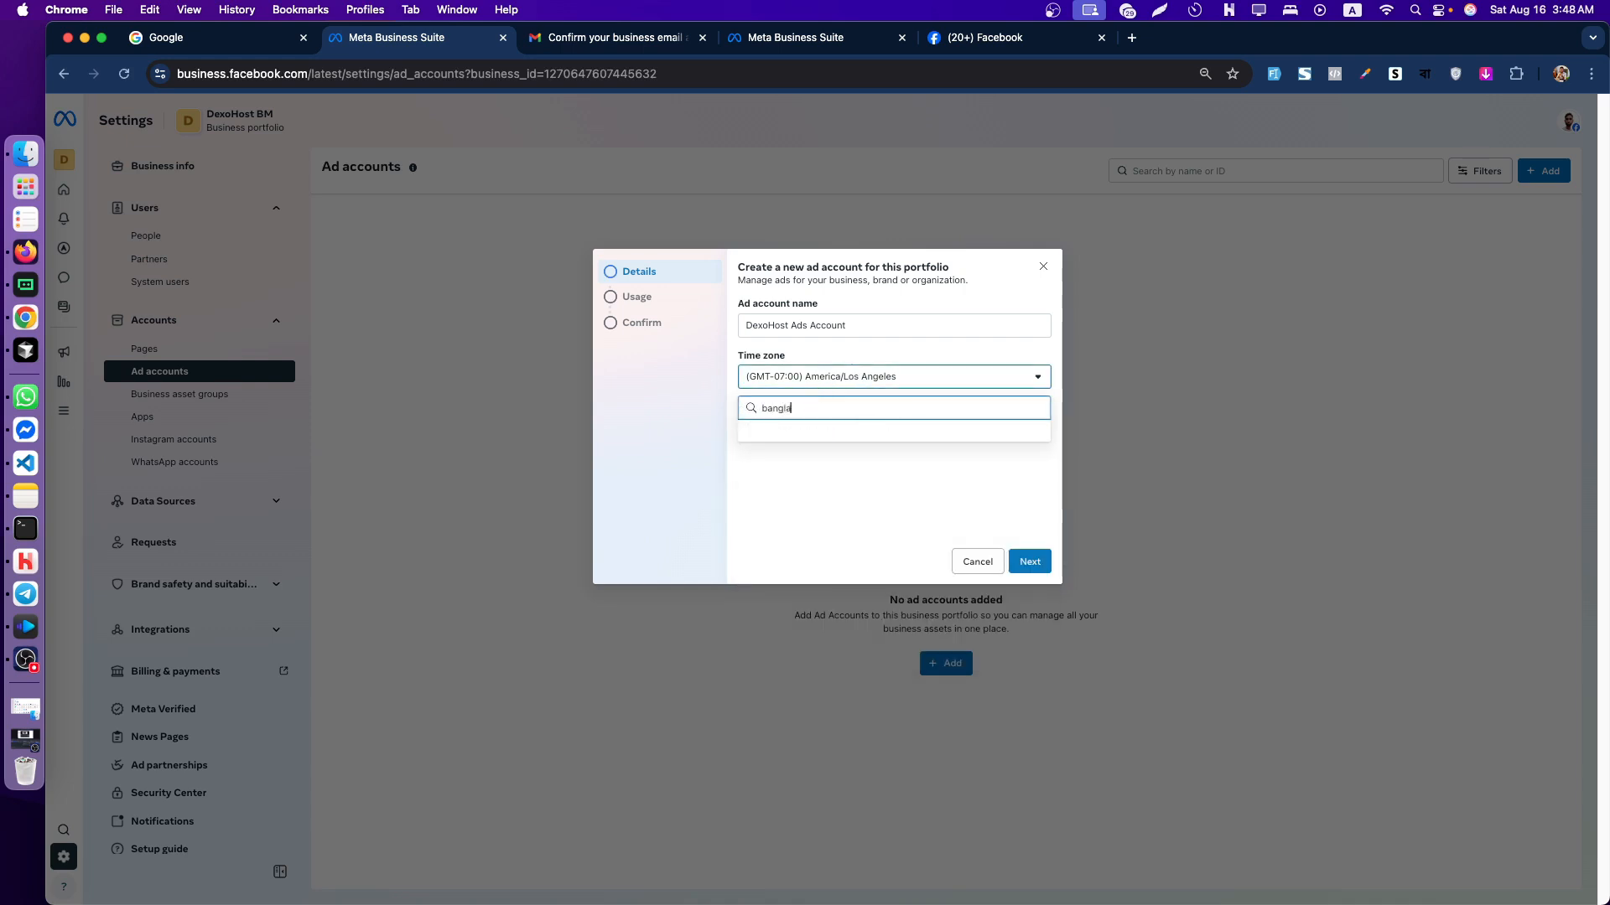
{"action": "key", "text": "BackSpace"}
{"action": "key", "text": "BackSpace"}
{"action": "key", "text": "BackSpace"}
{"action": "key", "text": "BackSpace"}
{"action": "key", "text": "BackSpace"}
{"action": "key", "text": "BackSpace"}
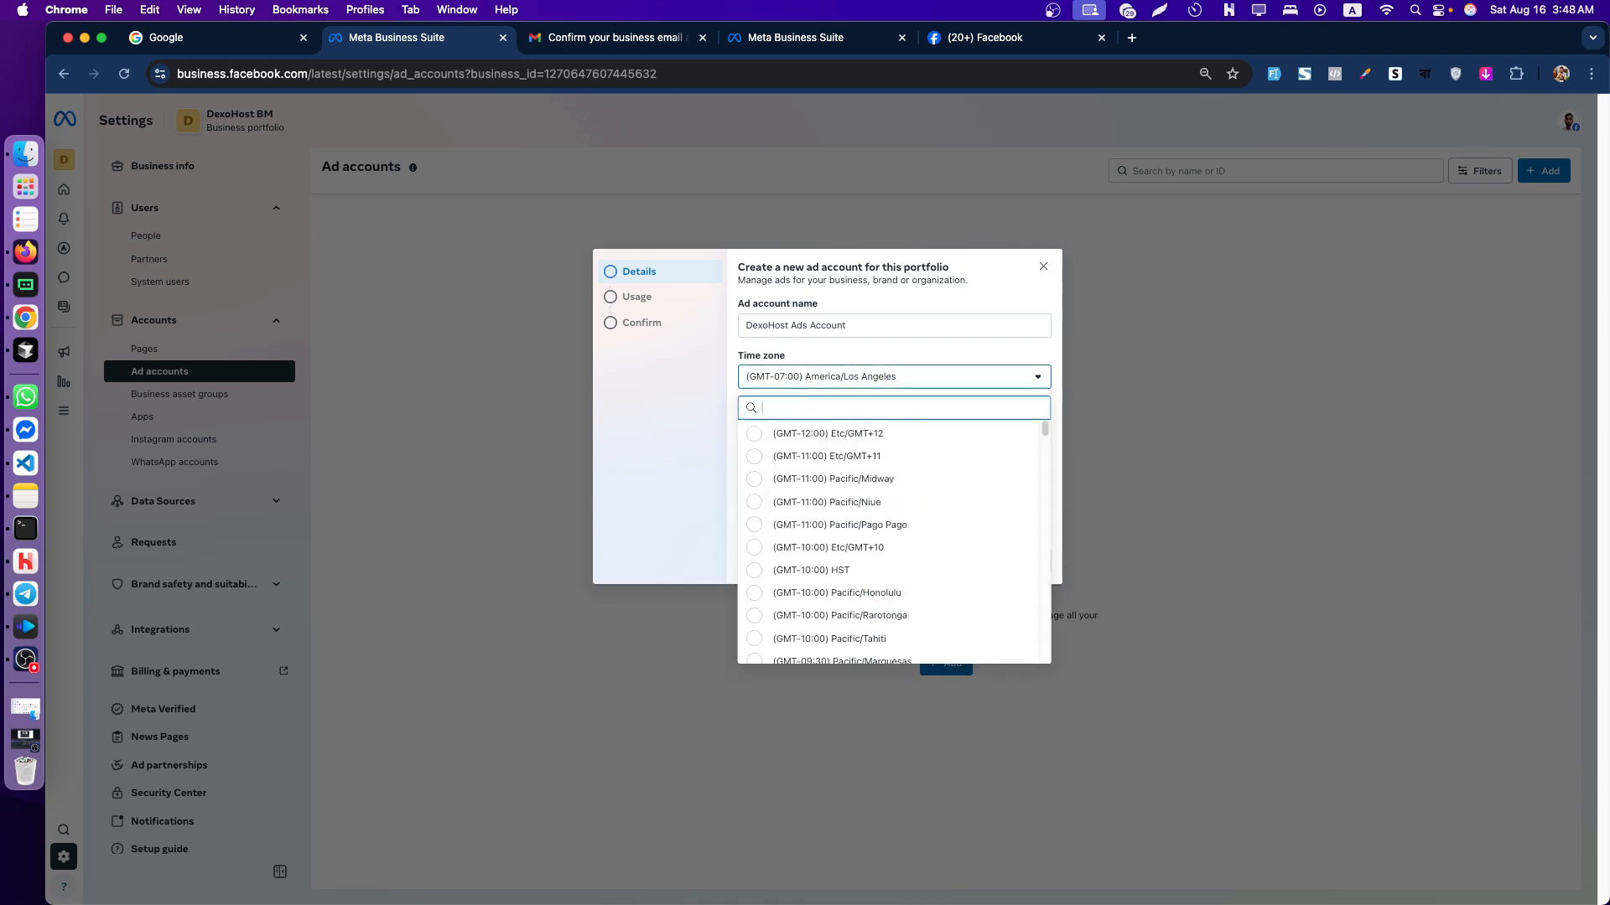
{"action": "type", "text": "shaka"}
{"action": "key", "text": "BackSpace"}
{"action": "key", "text": "BackSpace"}
{"action": "key", "text": "BackSpace"}
{"action": "key", "text": "BackSpace"}
{"action": "key", "text": "BackSpace"}
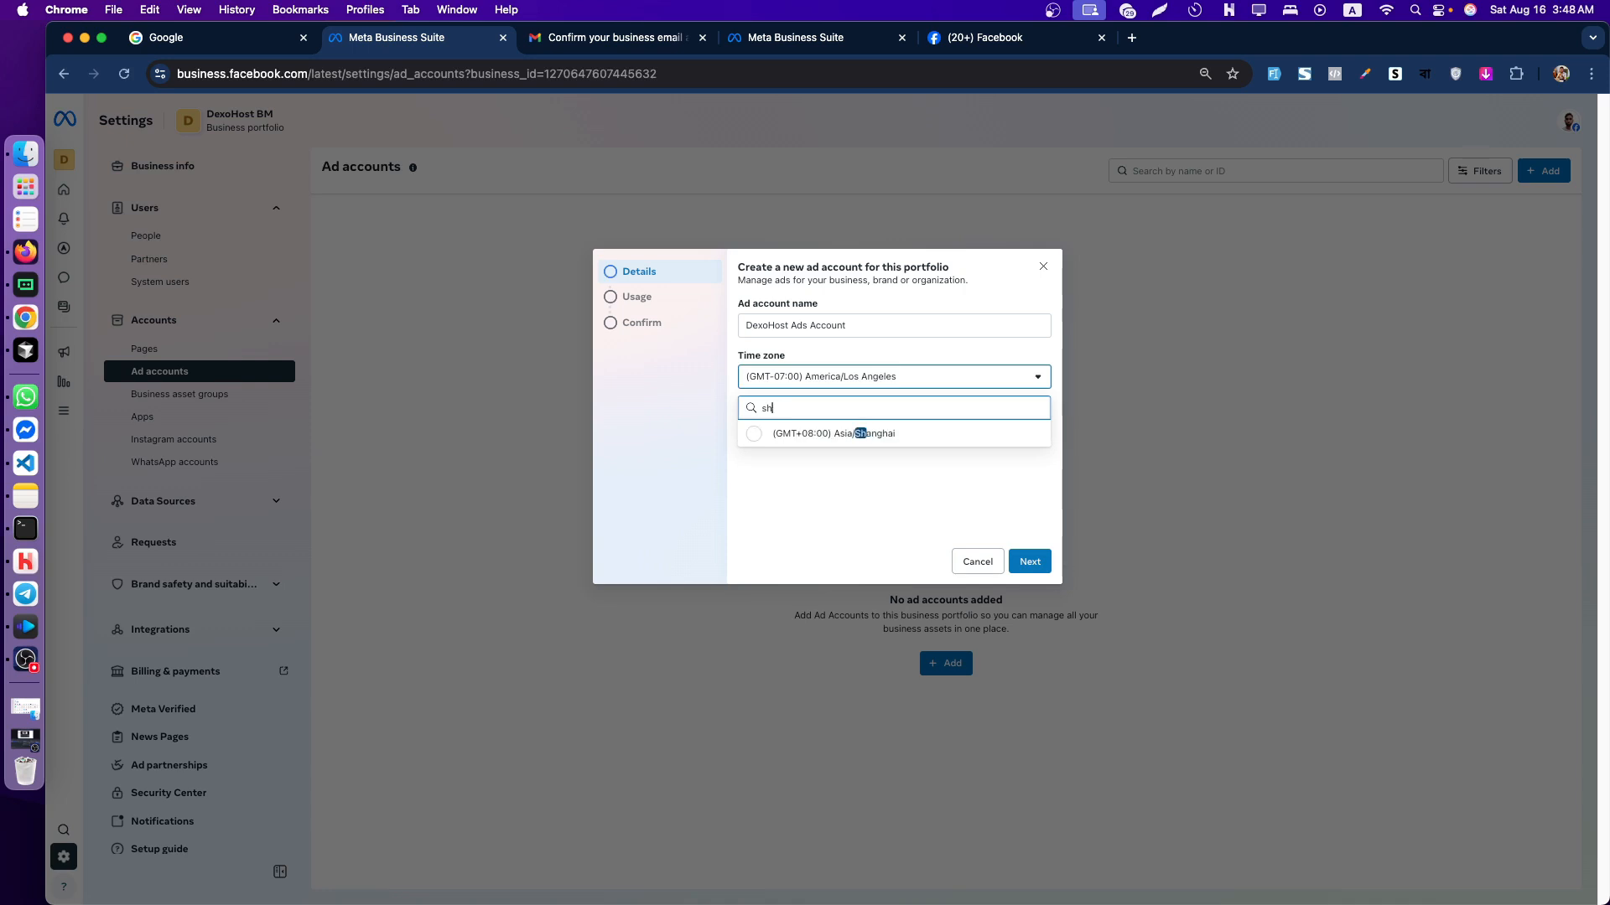
{"action": "type", "text": "dhaka"}
{"action": "left_click", "coordinate": [794, 506]}
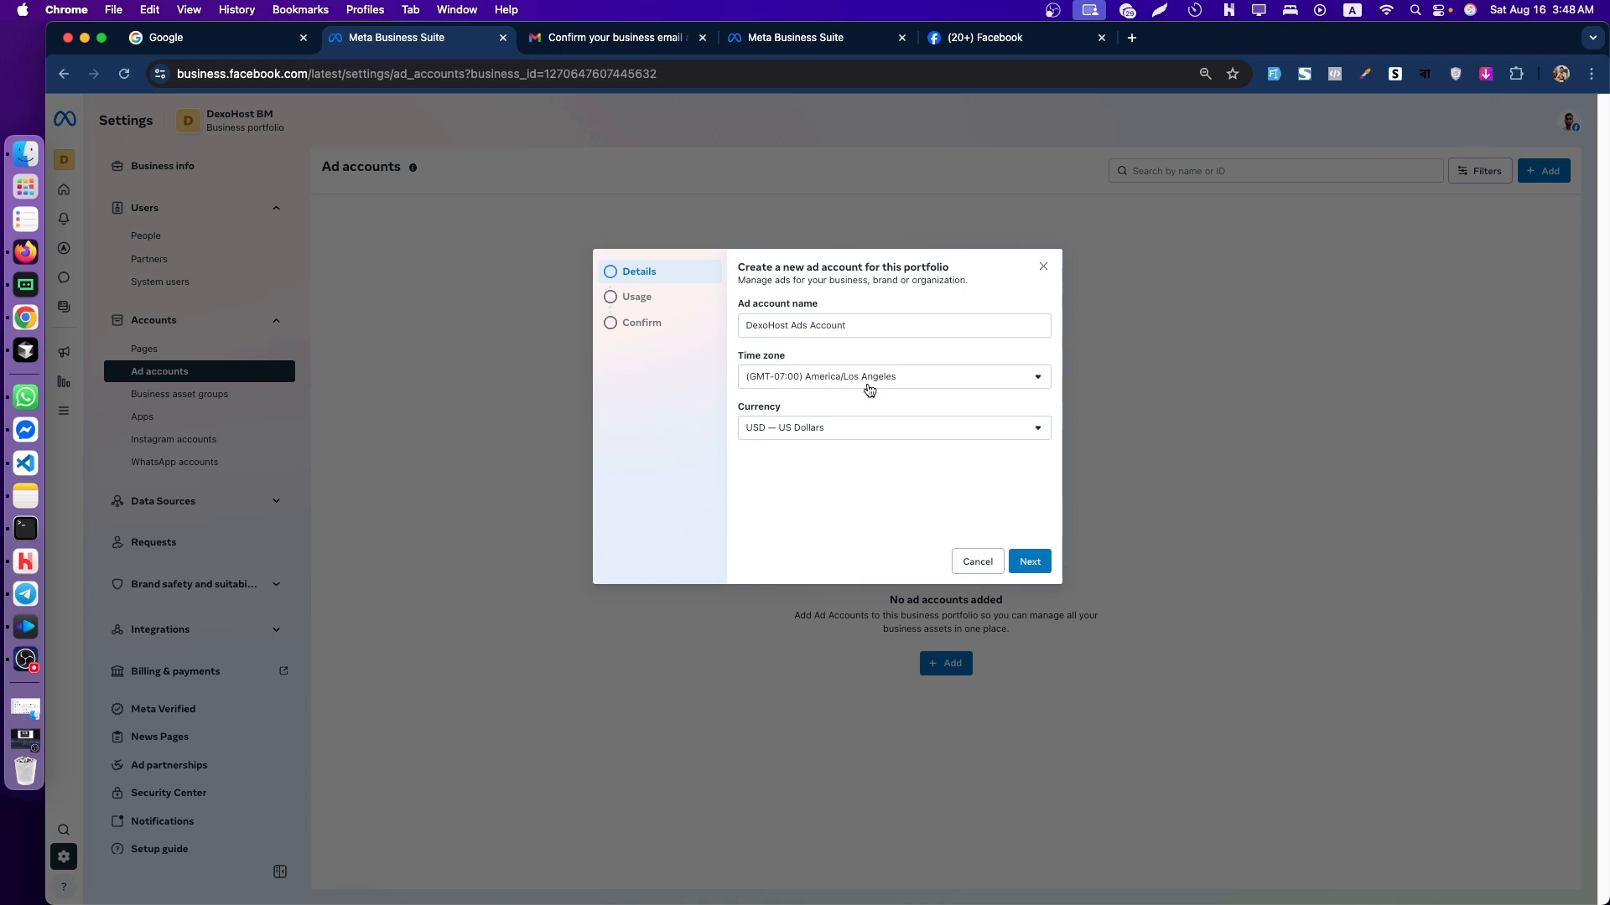
Create DexoHost Ads Account for My business, accepting the terms and advertising policies.
{"action": "left_click", "coordinate": [1034, 572]}
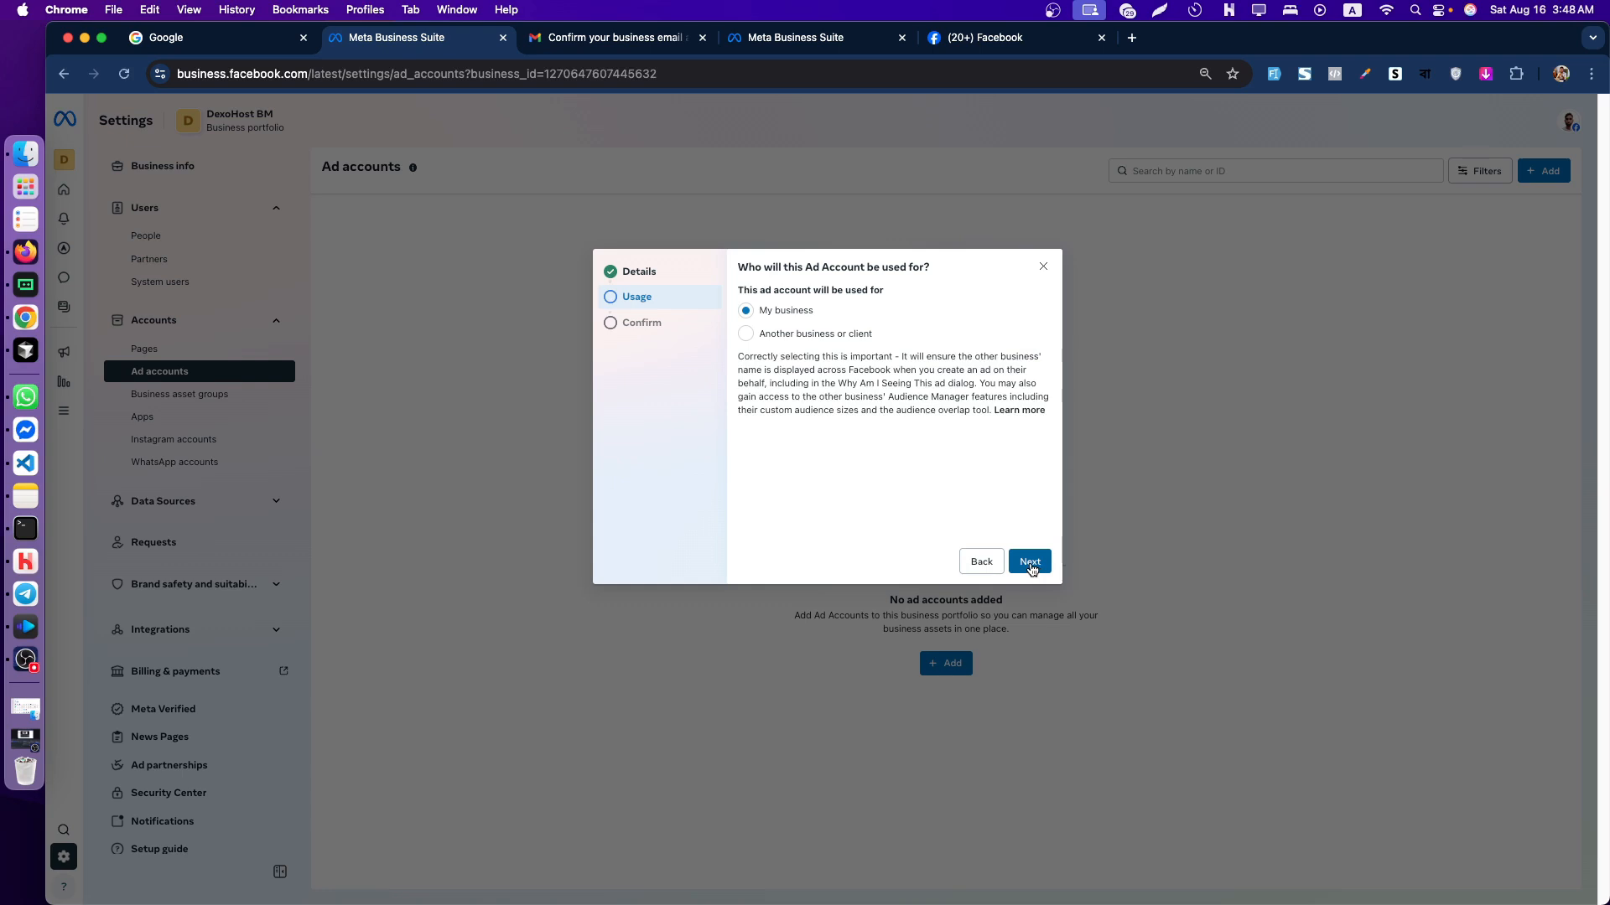
{"action": "left_click", "coordinate": [1031, 567]}
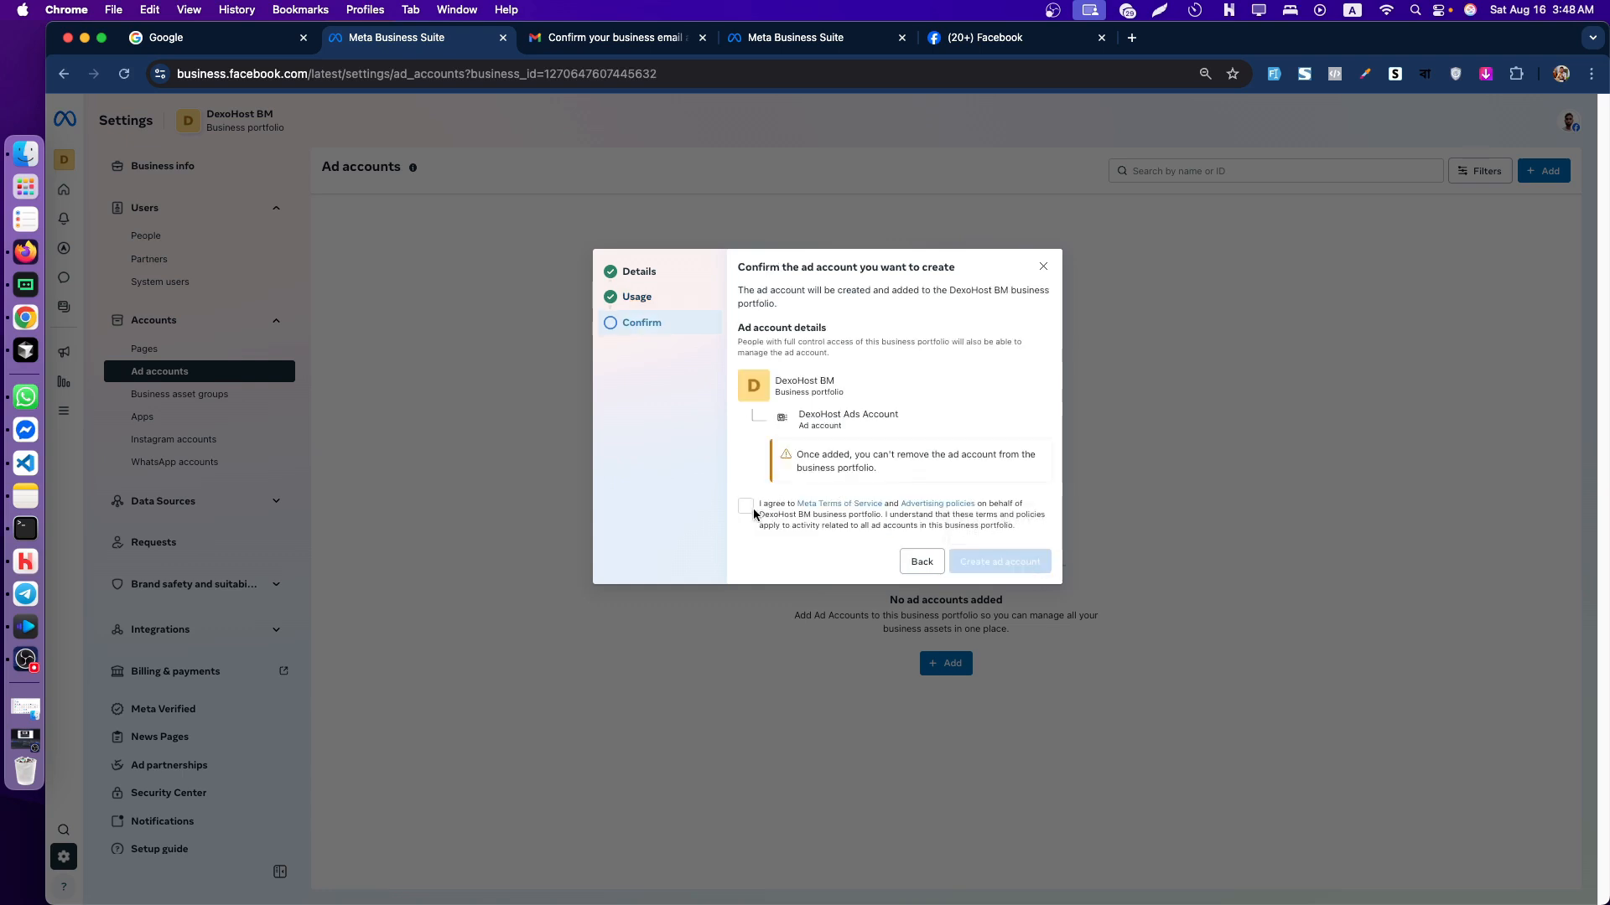
{"action": "left_click", "coordinate": [746, 507]}
{"action": "left_click", "coordinate": [993, 565]}
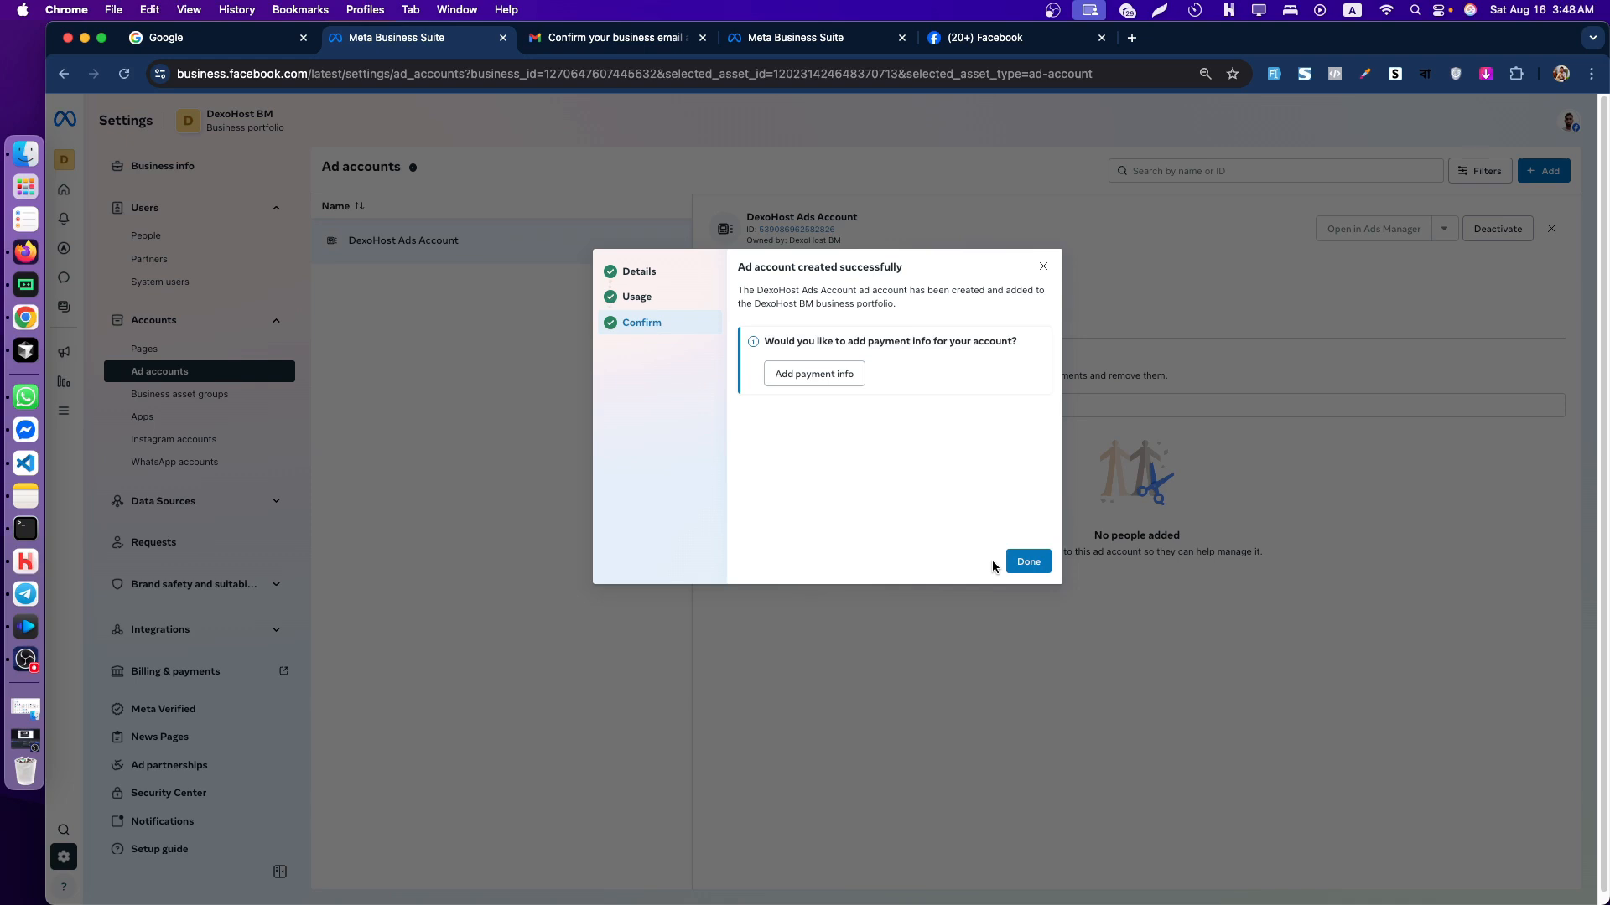
{"action": "left_click", "coordinate": [1036, 559]}
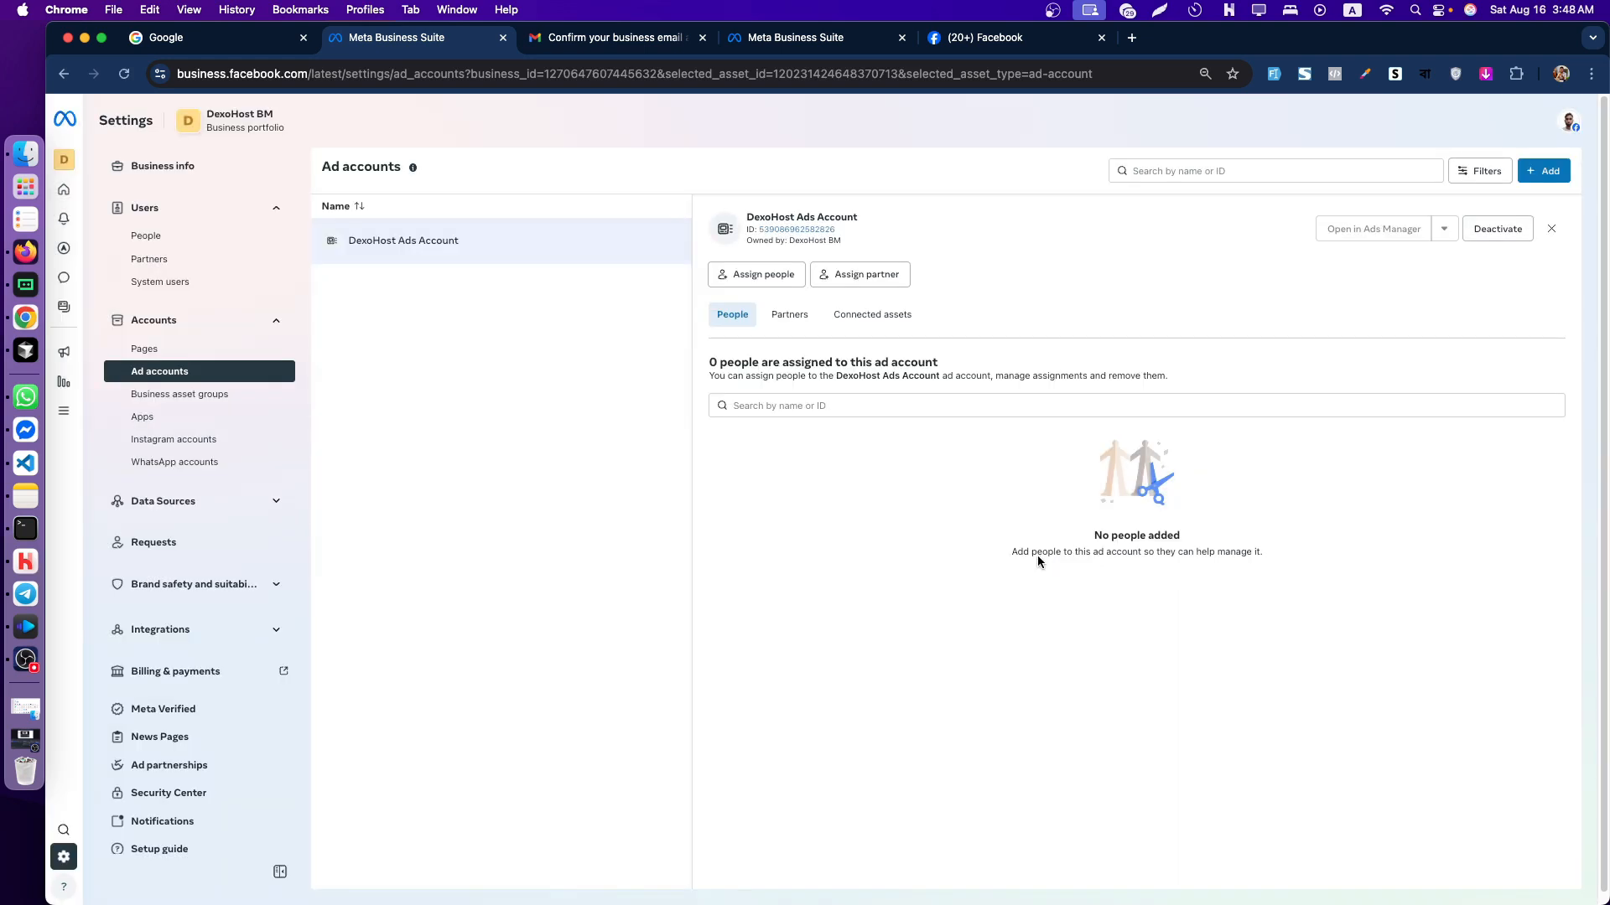
Give the account owner full control of DexoHost Ads Account, then check Partners and Connected assets.
{"action": "left_click", "coordinate": [126, 75]}
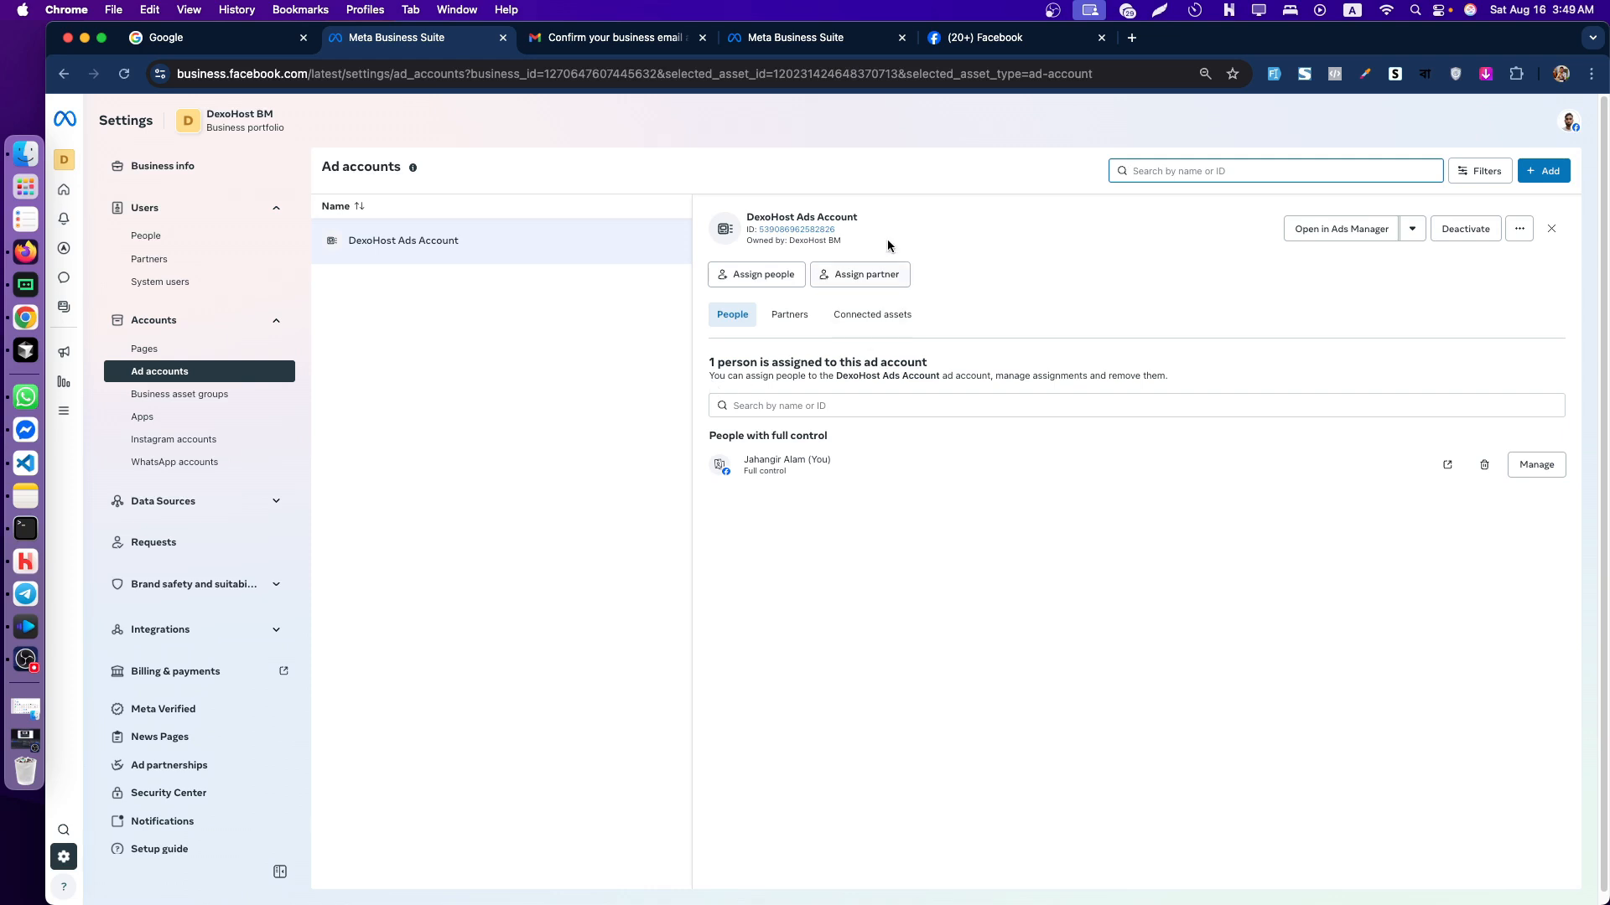
{"action": "left_click", "coordinate": [766, 285]}
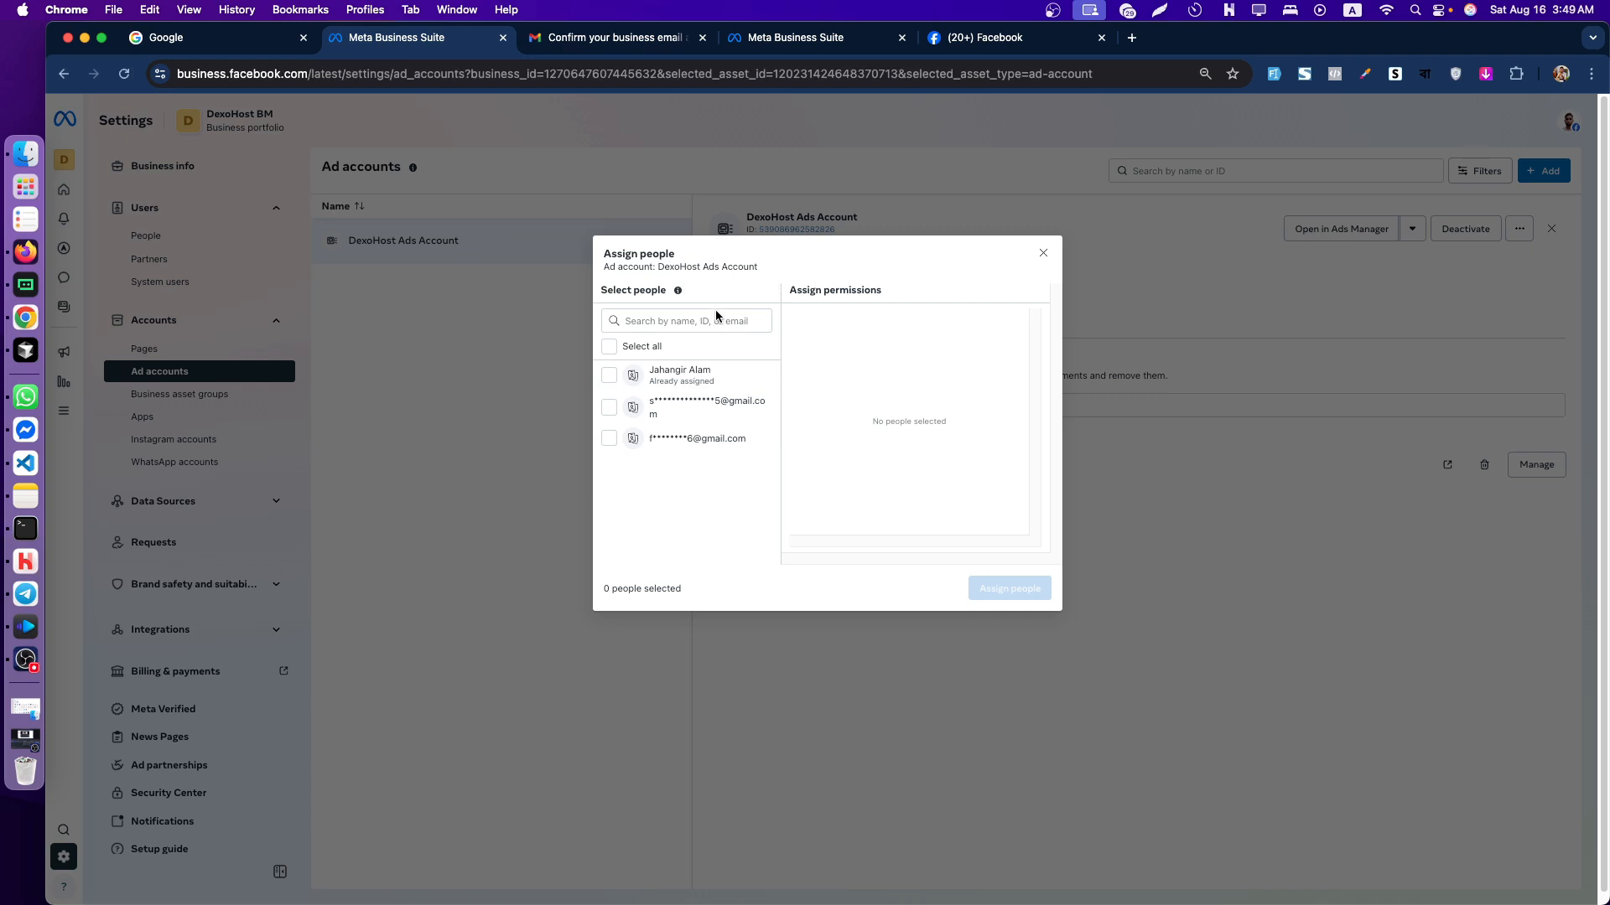
{"action": "left_click", "coordinate": [609, 375]}
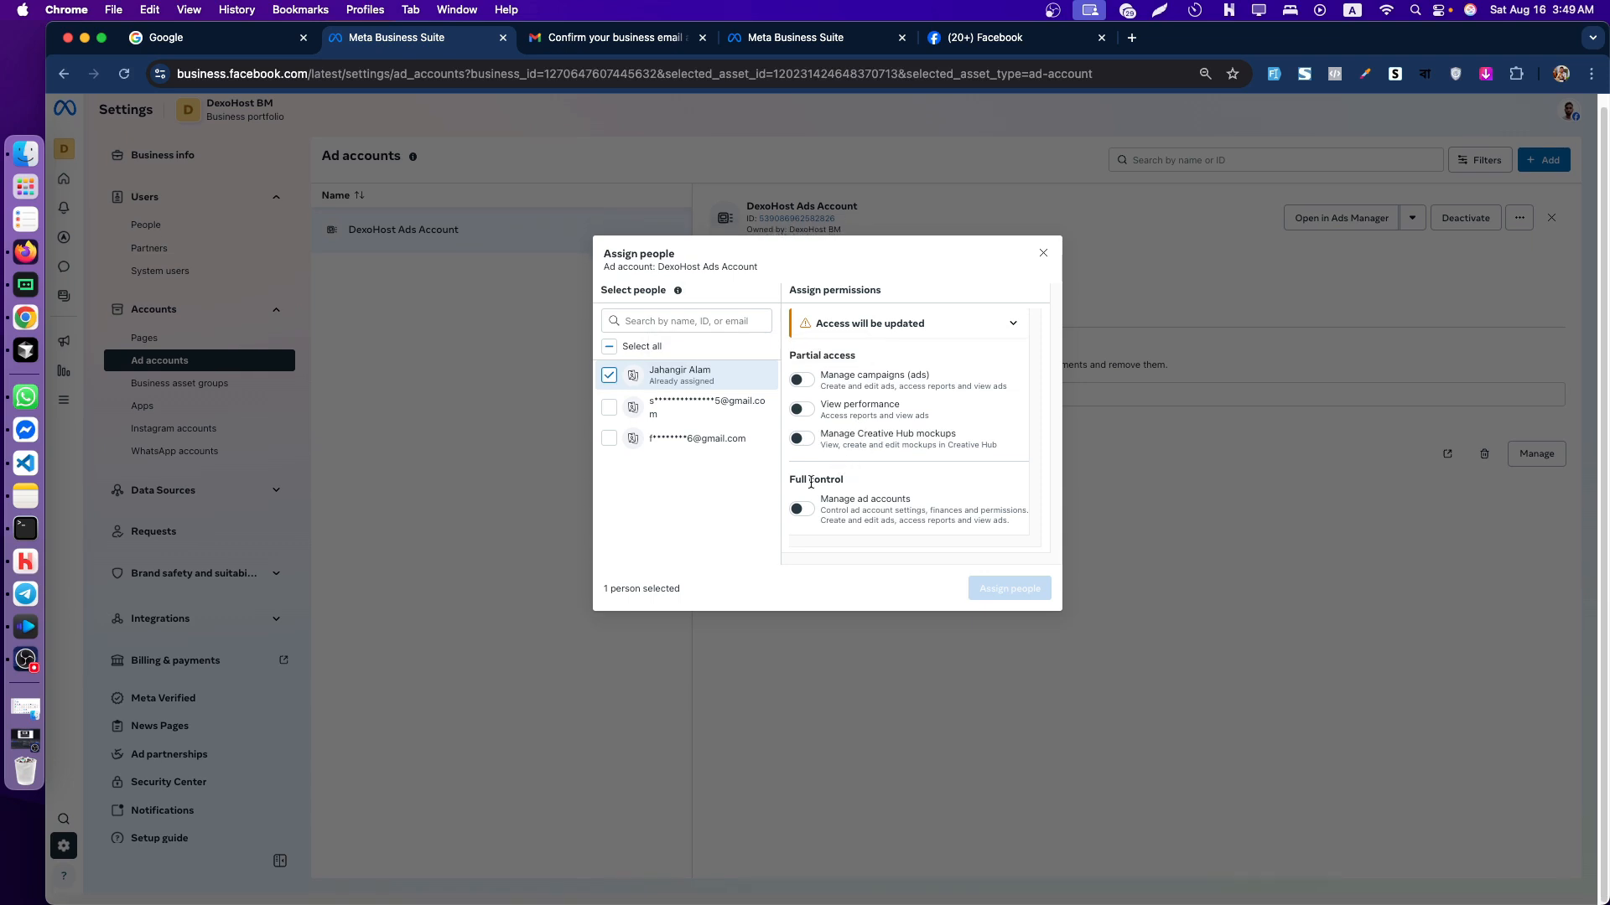
{"action": "left_click", "coordinate": [801, 509]}
{"action": "left_click", "coordinate": [1009, 589]}
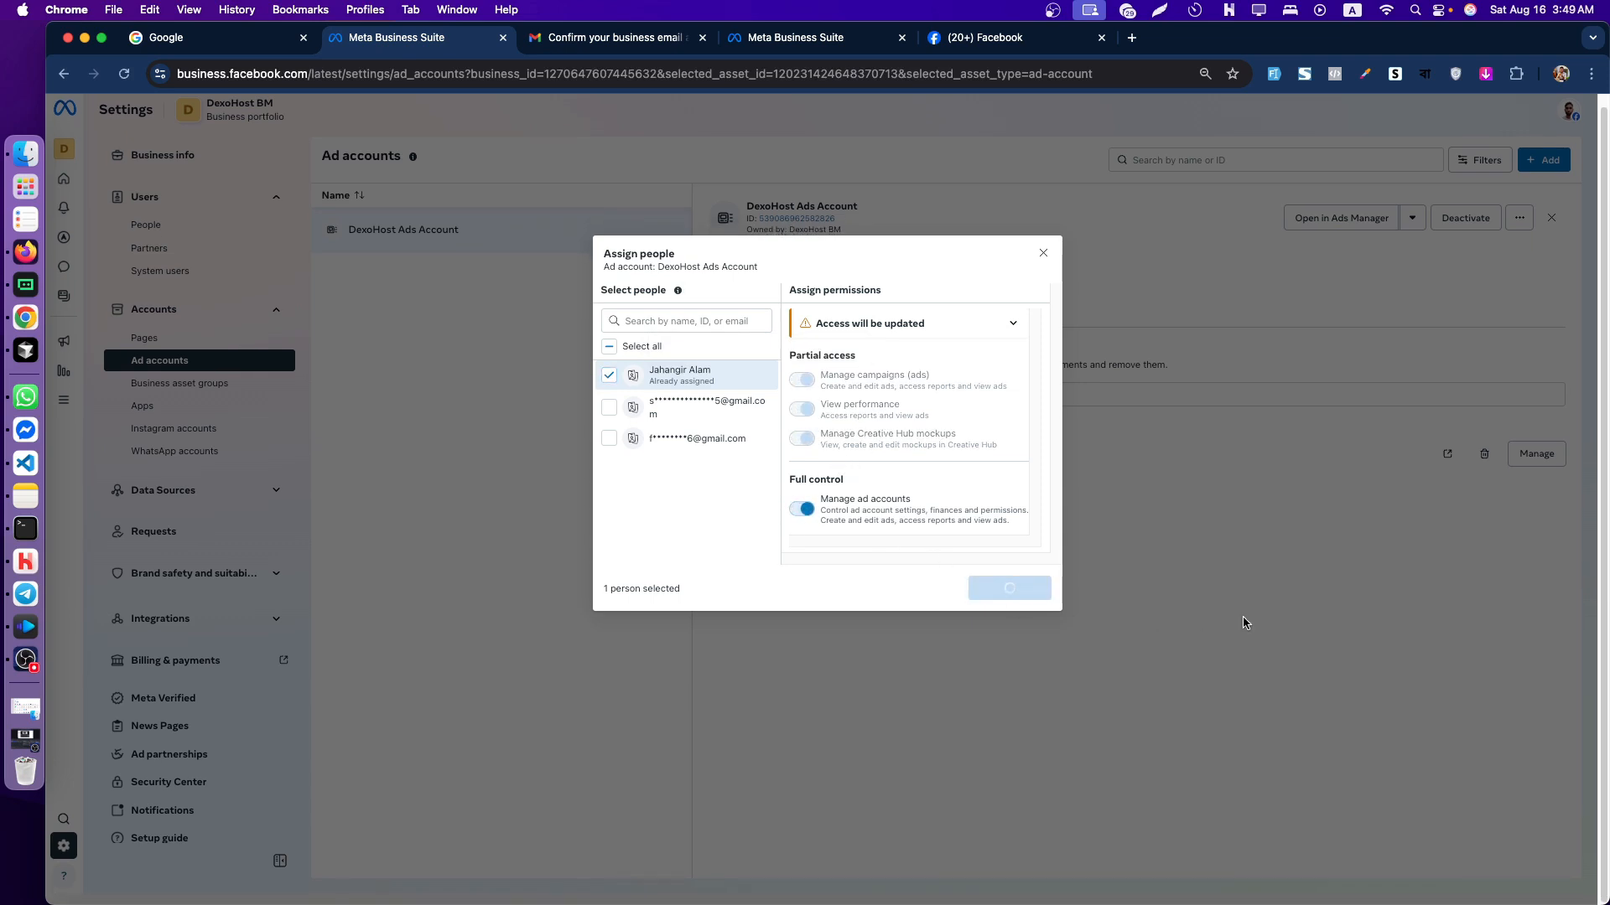
{"action": "left_click", "coordinate": [999, 532]}
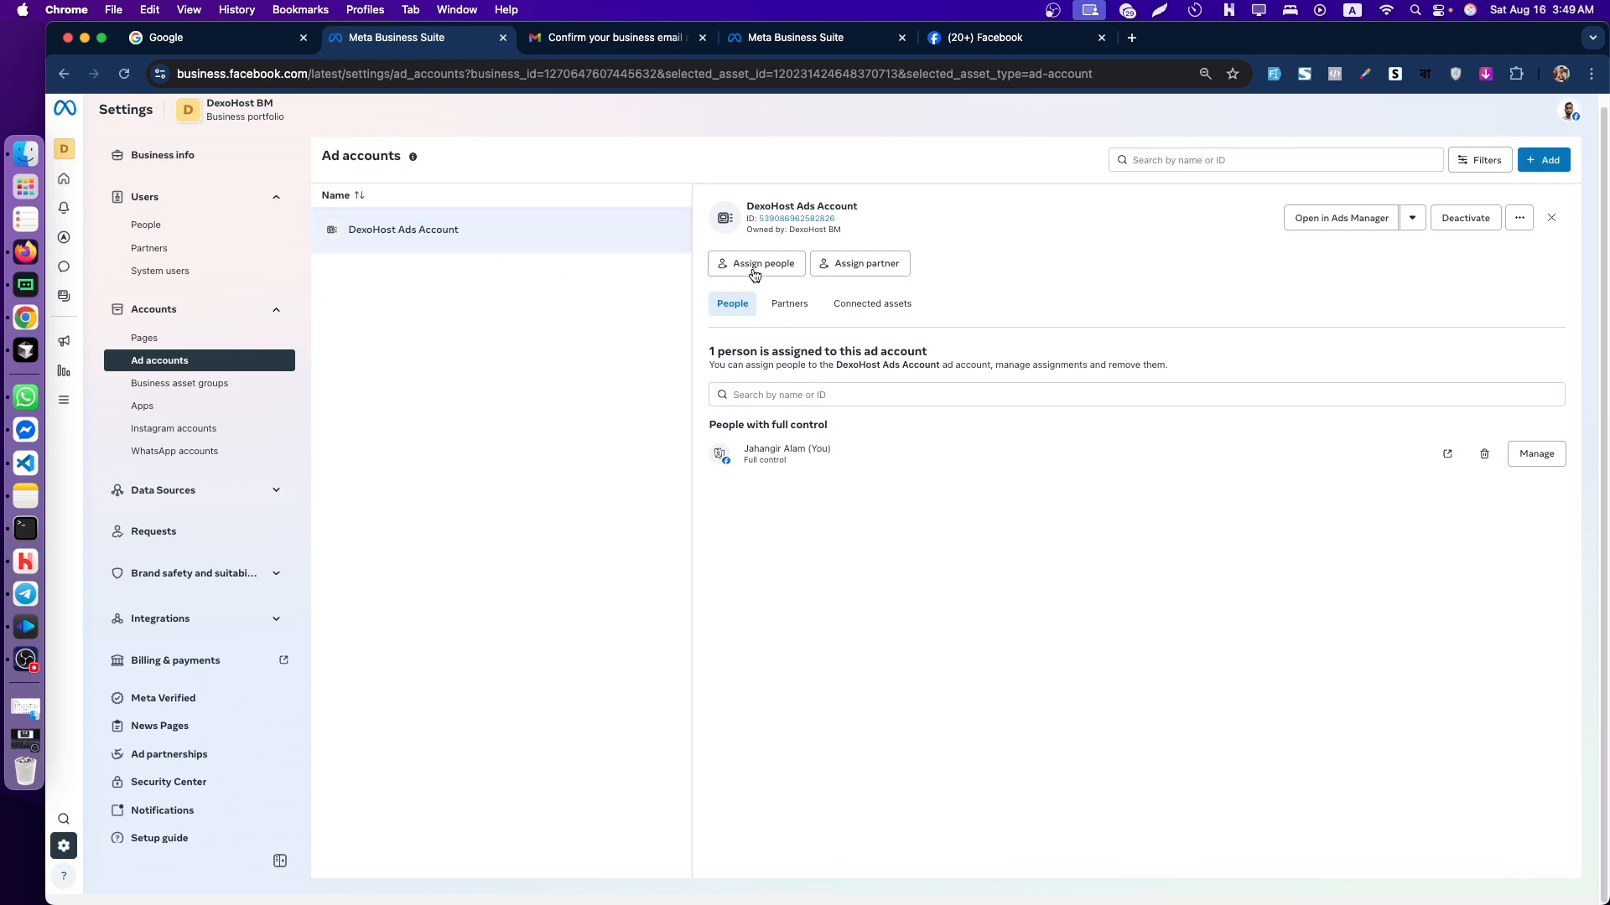
{"action": "left_click", "coordinate": [789, 304]}
{"action": "left_click", "coordinate": [857, 305]}
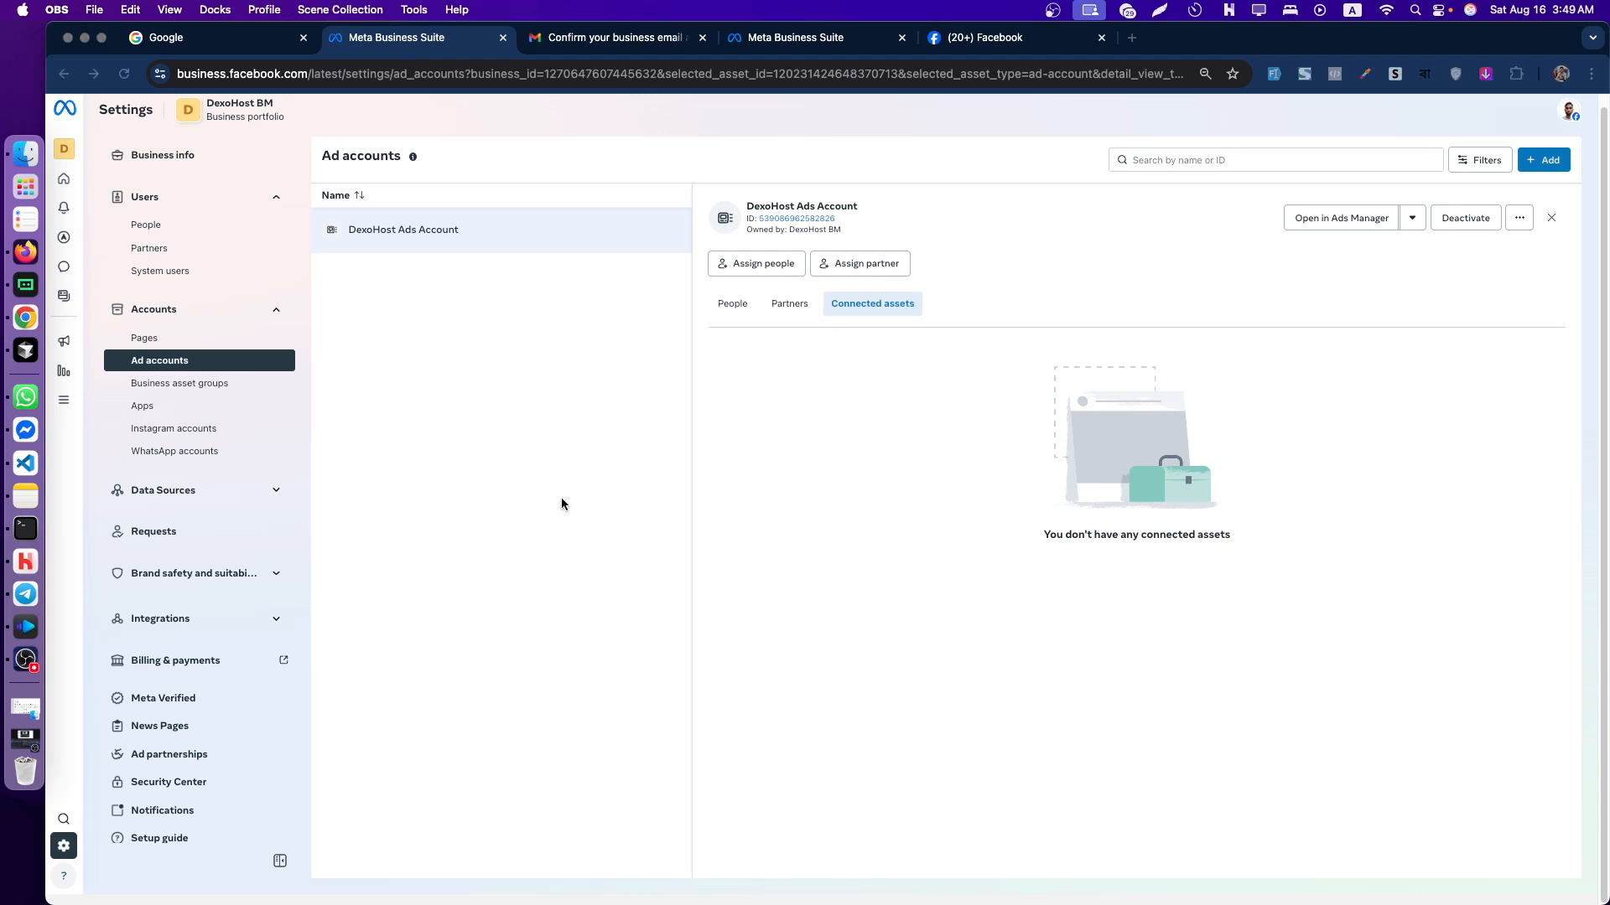
Browse Datasets & pixels, Ad accounts, Business asset groups, Instagram and WhatsApp settings, then open People.
{"action": "left_click", "coordinate": [183, 490]}
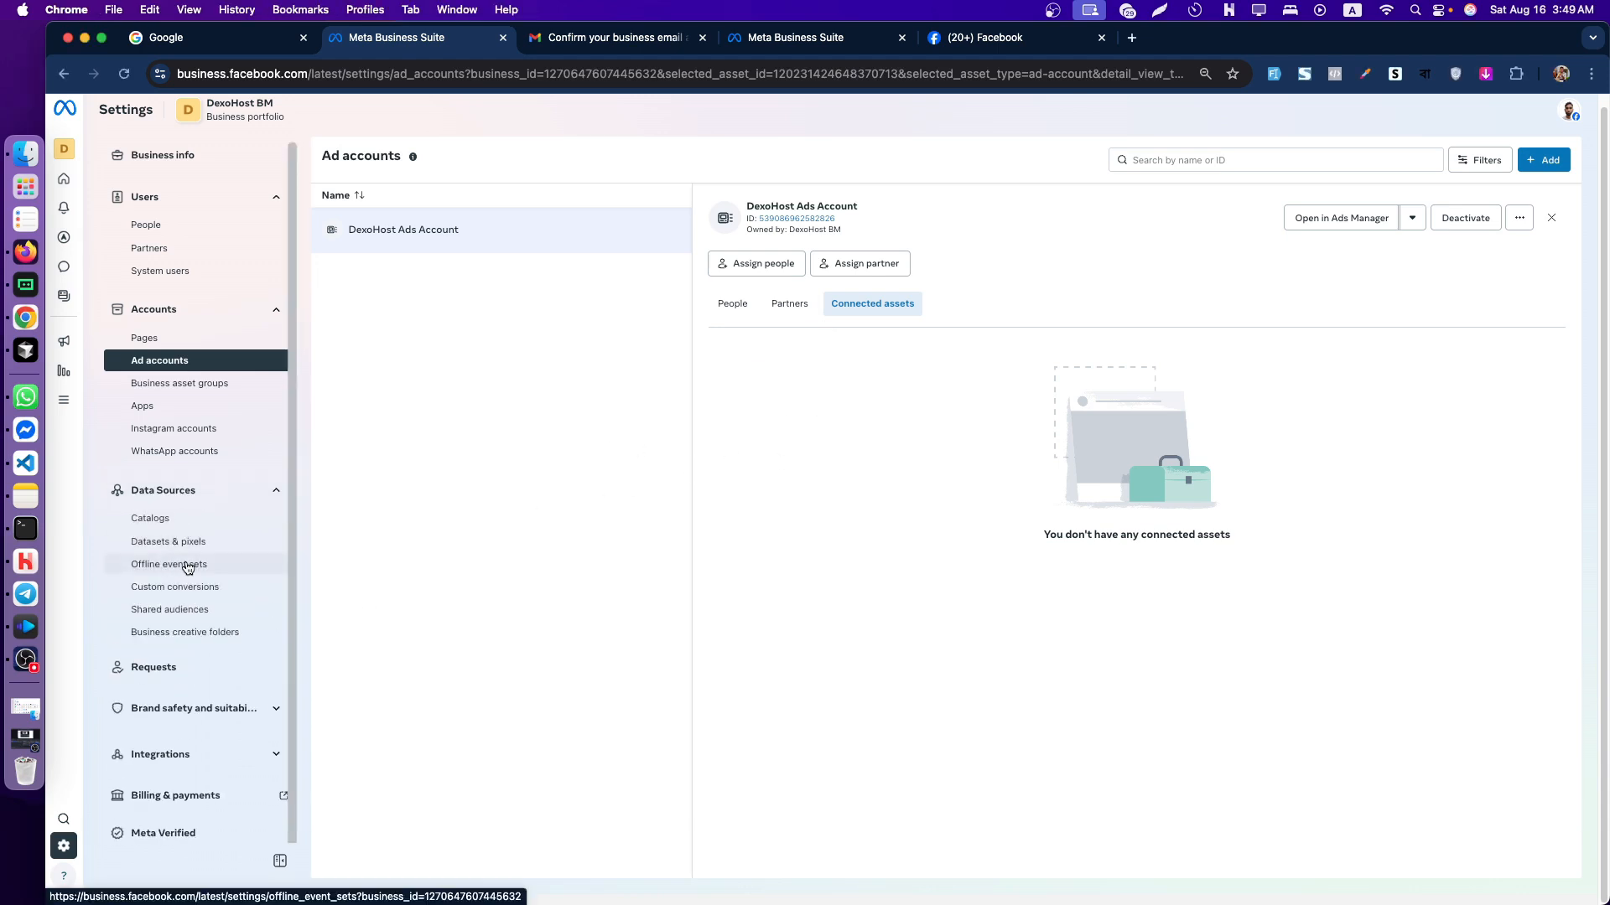
{"action": "left_click", "coordinate": [171, 551]}
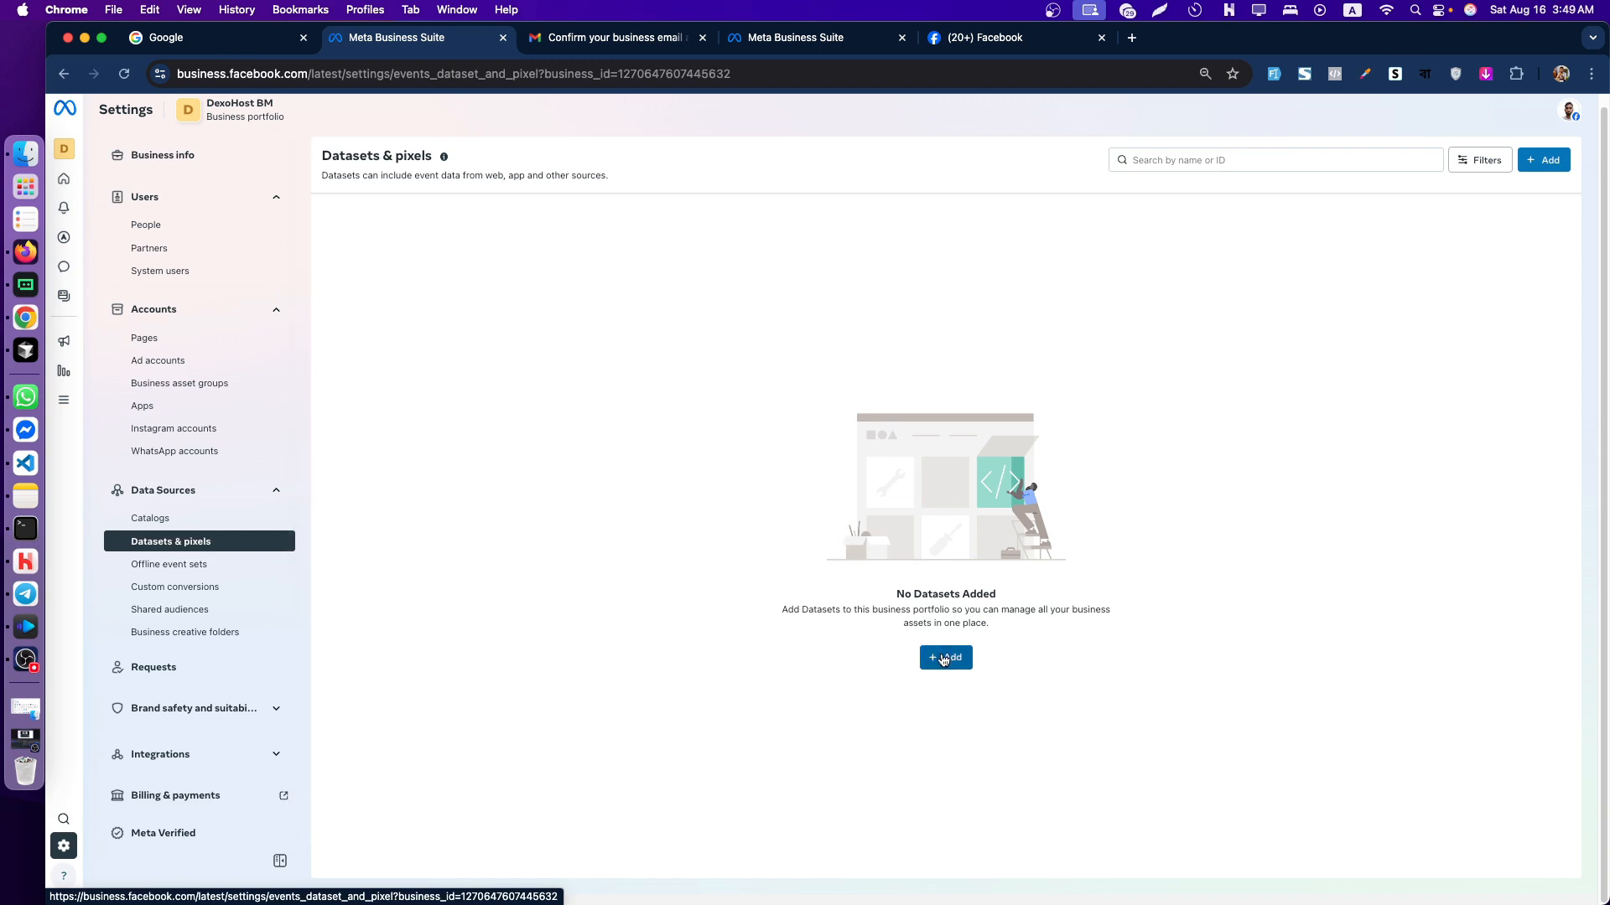
{"action": "left_click", "coordinate": [159, 359]}
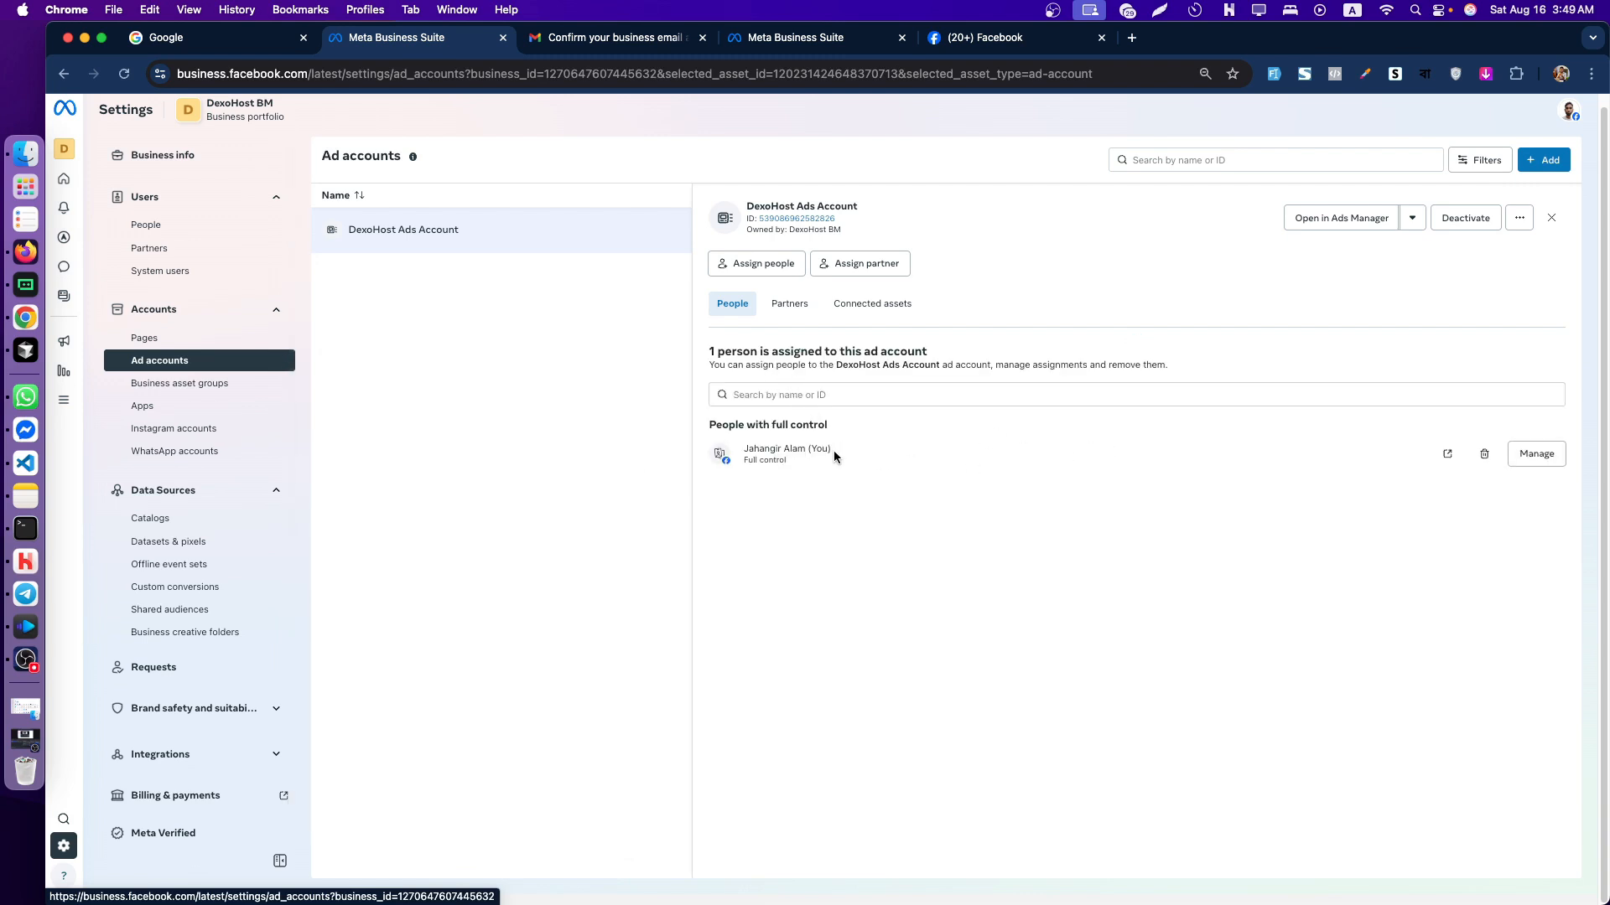
{"action": "left_click", "coordinate": [192, 384]}
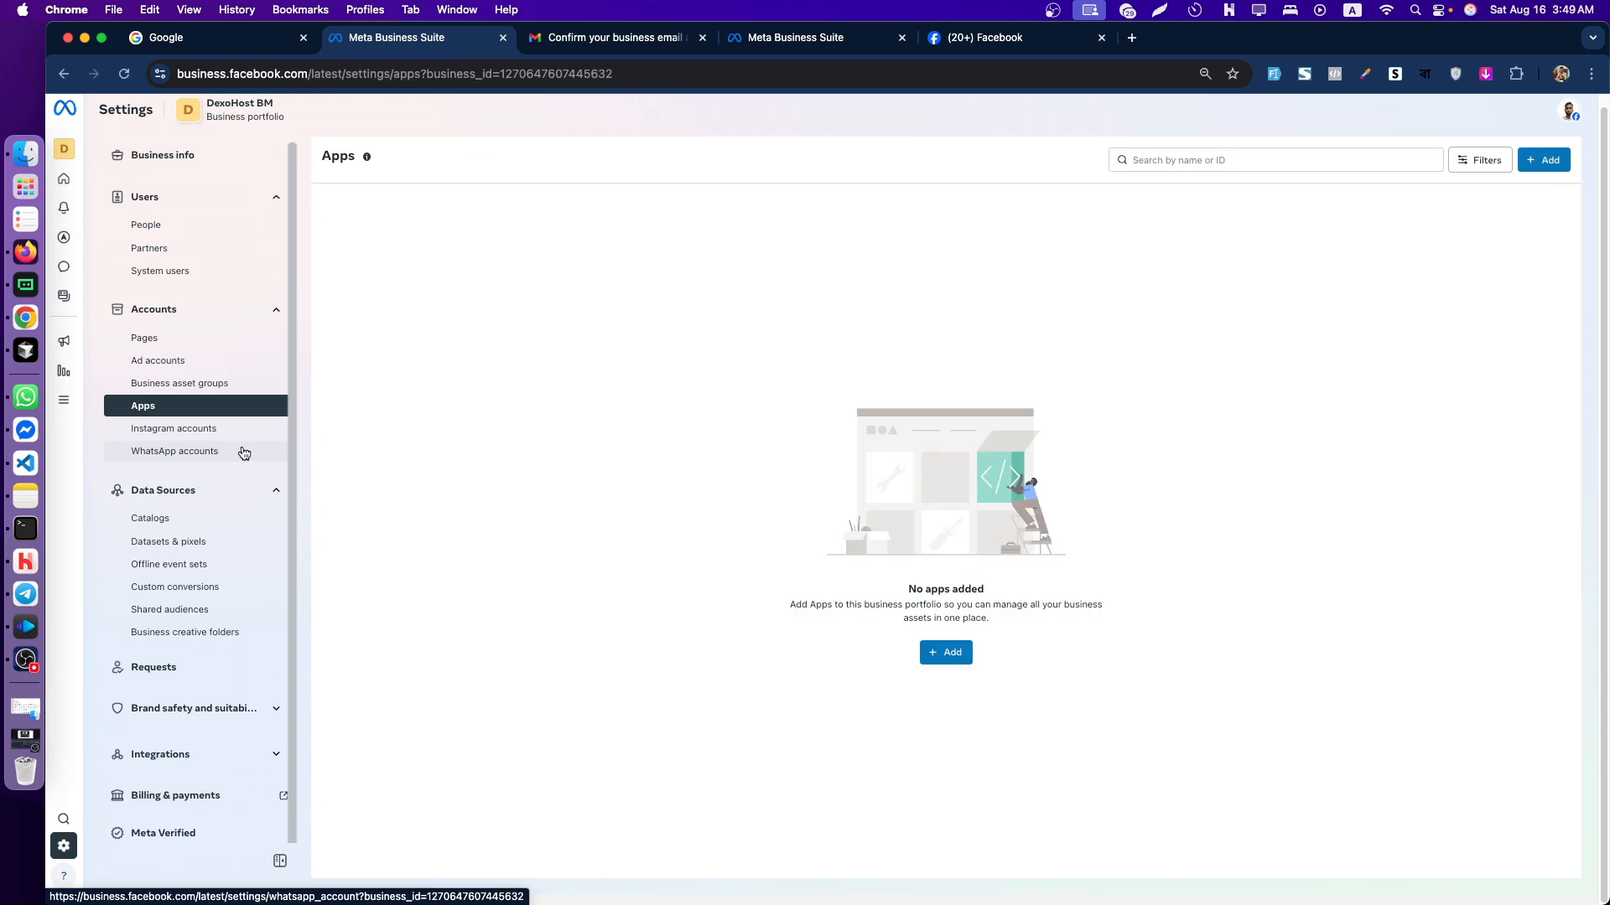
{"action": "left_click", "coordinate": [216, 432]}
{"action": "left_click", "coordinate": [216, 453]}
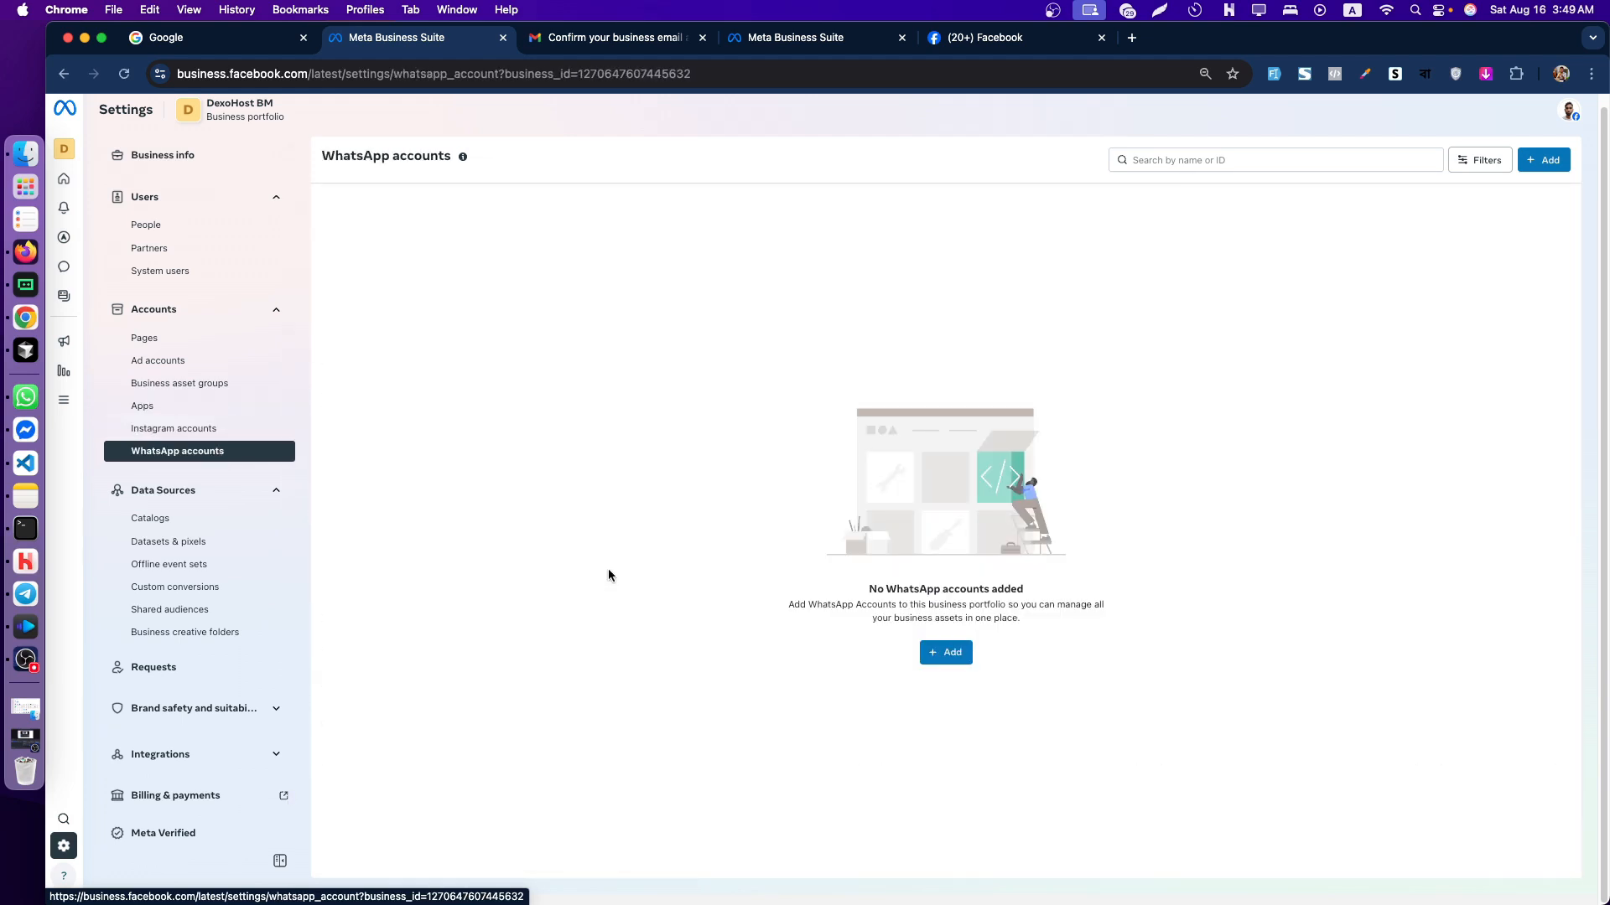
{"action": "scroll", "coordinate": [220, 537], "scroll_direction": "down", "scroll_amount": 4}
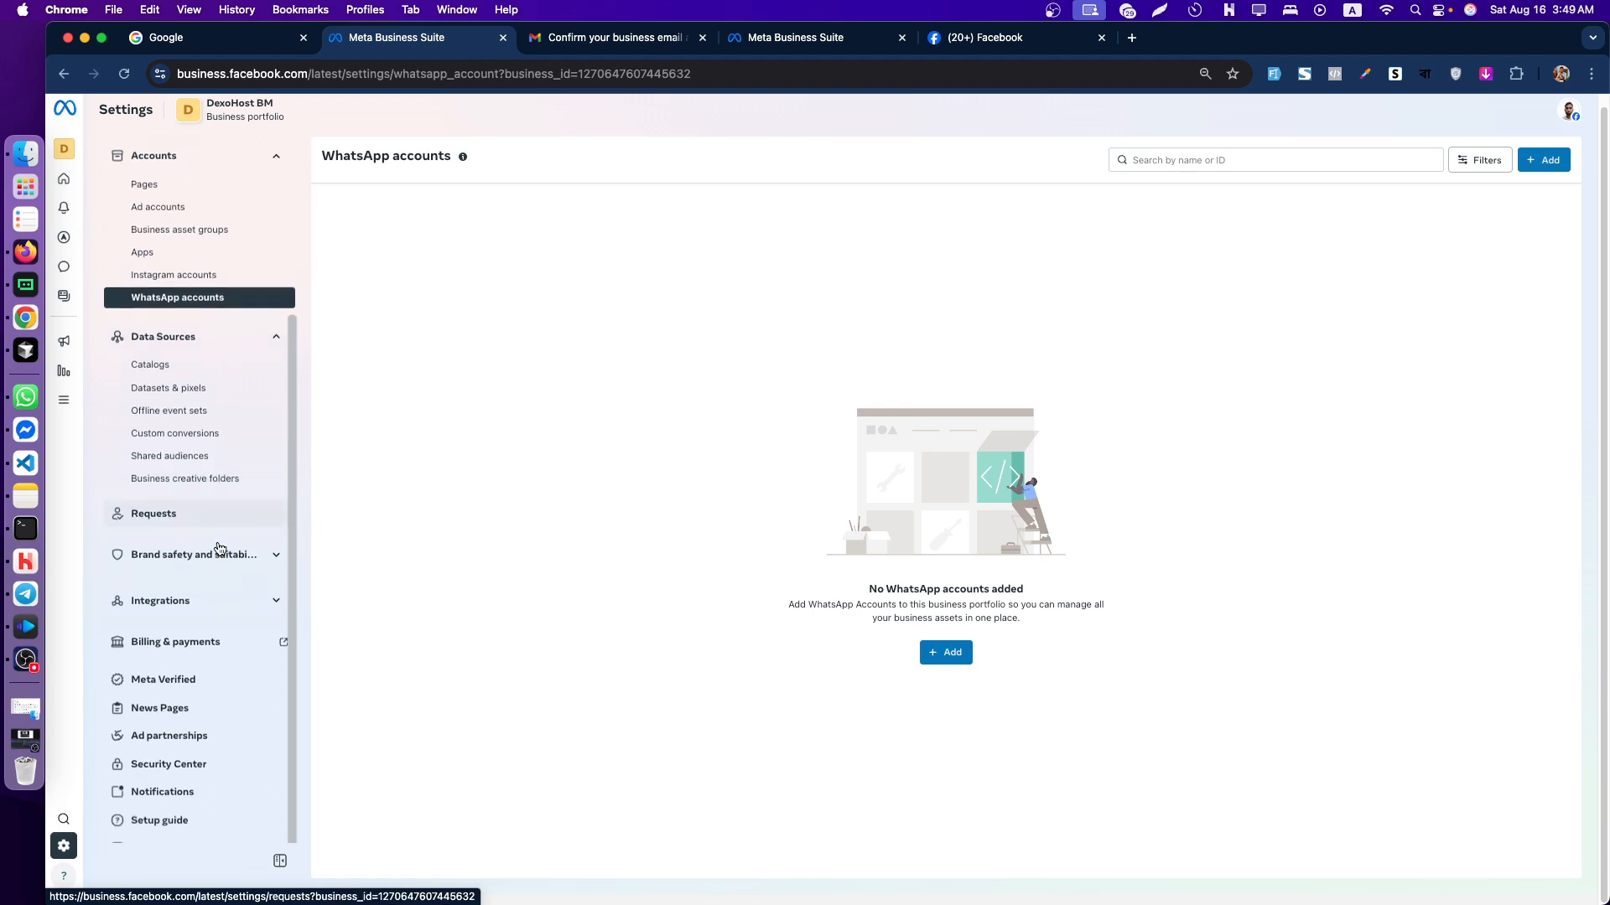
{"action": "scroll", "coordinate": [218, 547], "scroll_direction": "down", "scroll_amount": 3}
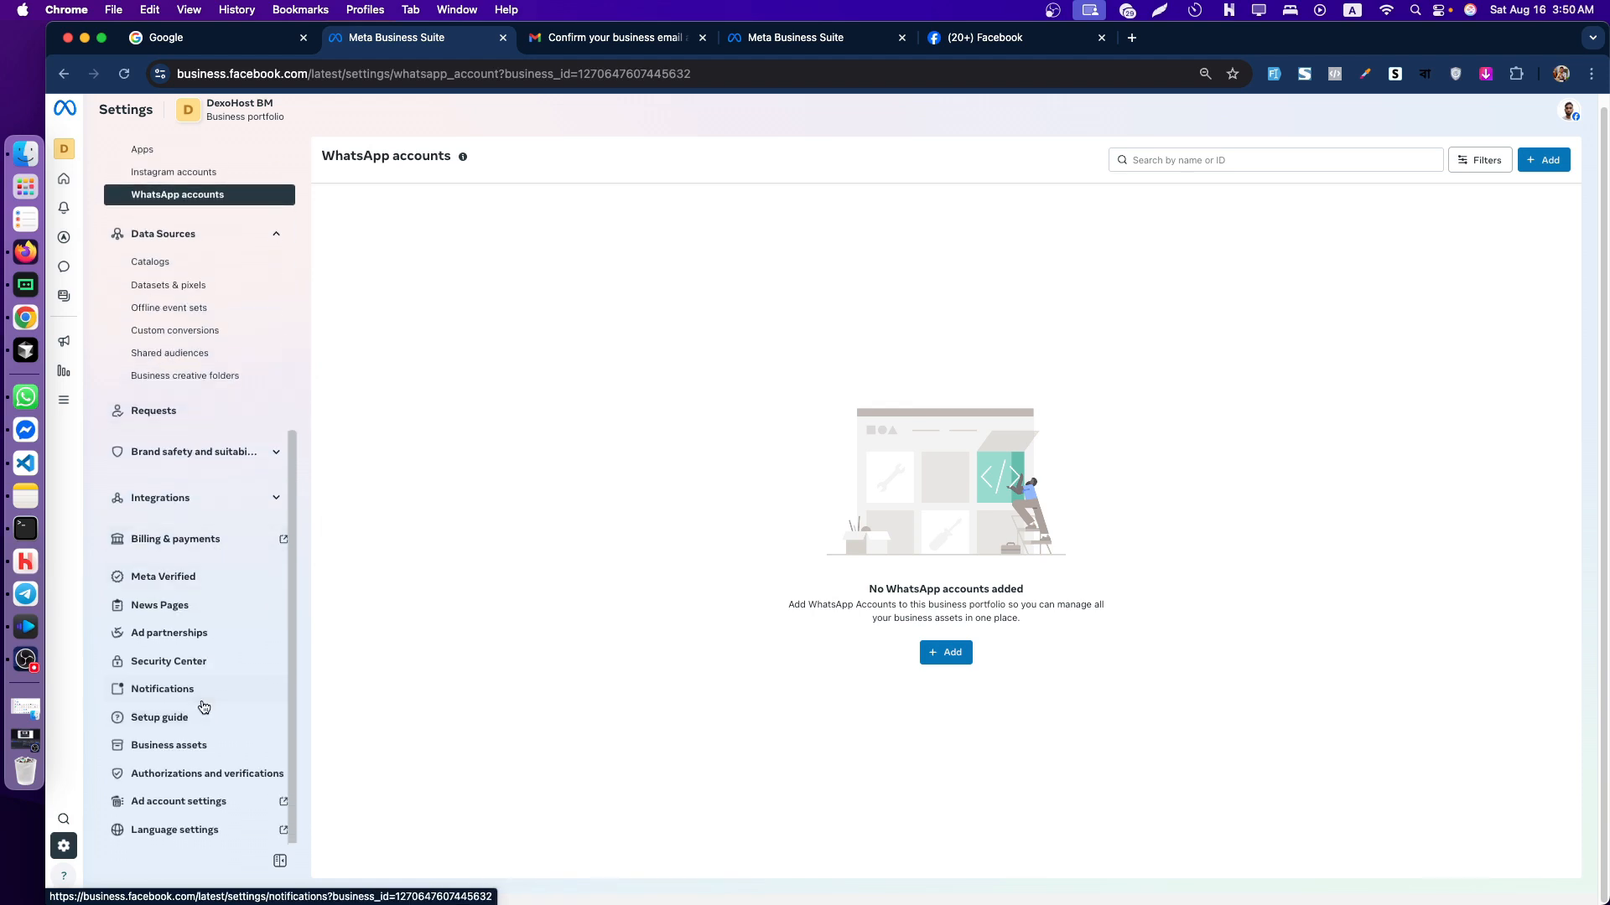
{"action": "scroll", "coordinate": [219, 585], "scroll_direction": "up", "scroll_amount": 7}
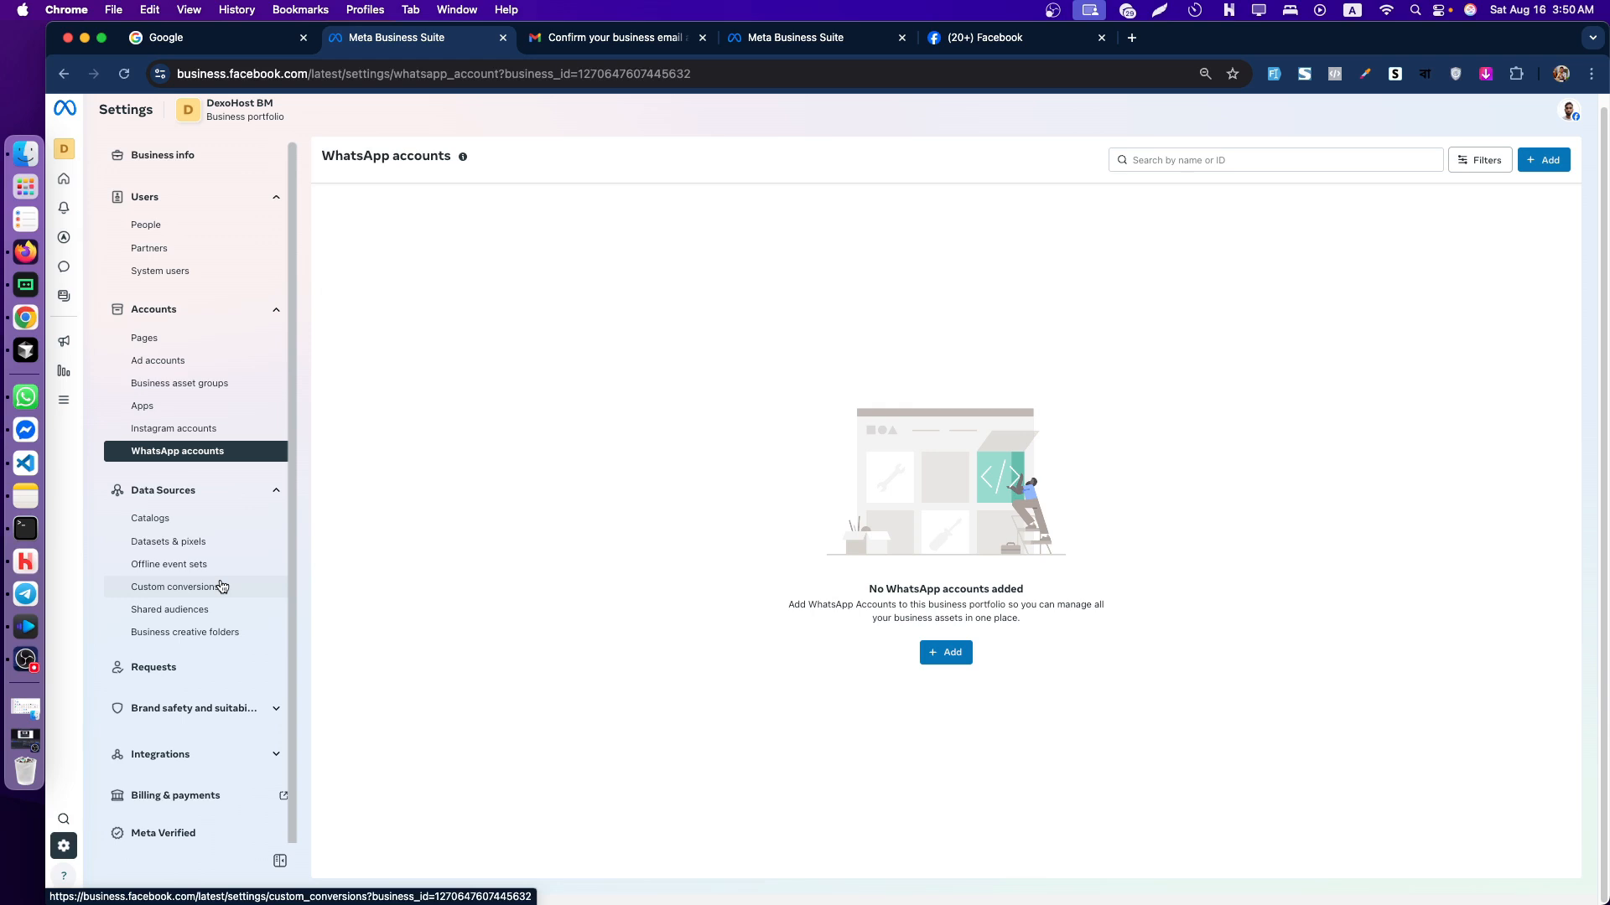
{"action": "left_click", "coordinate": [152, 225]}
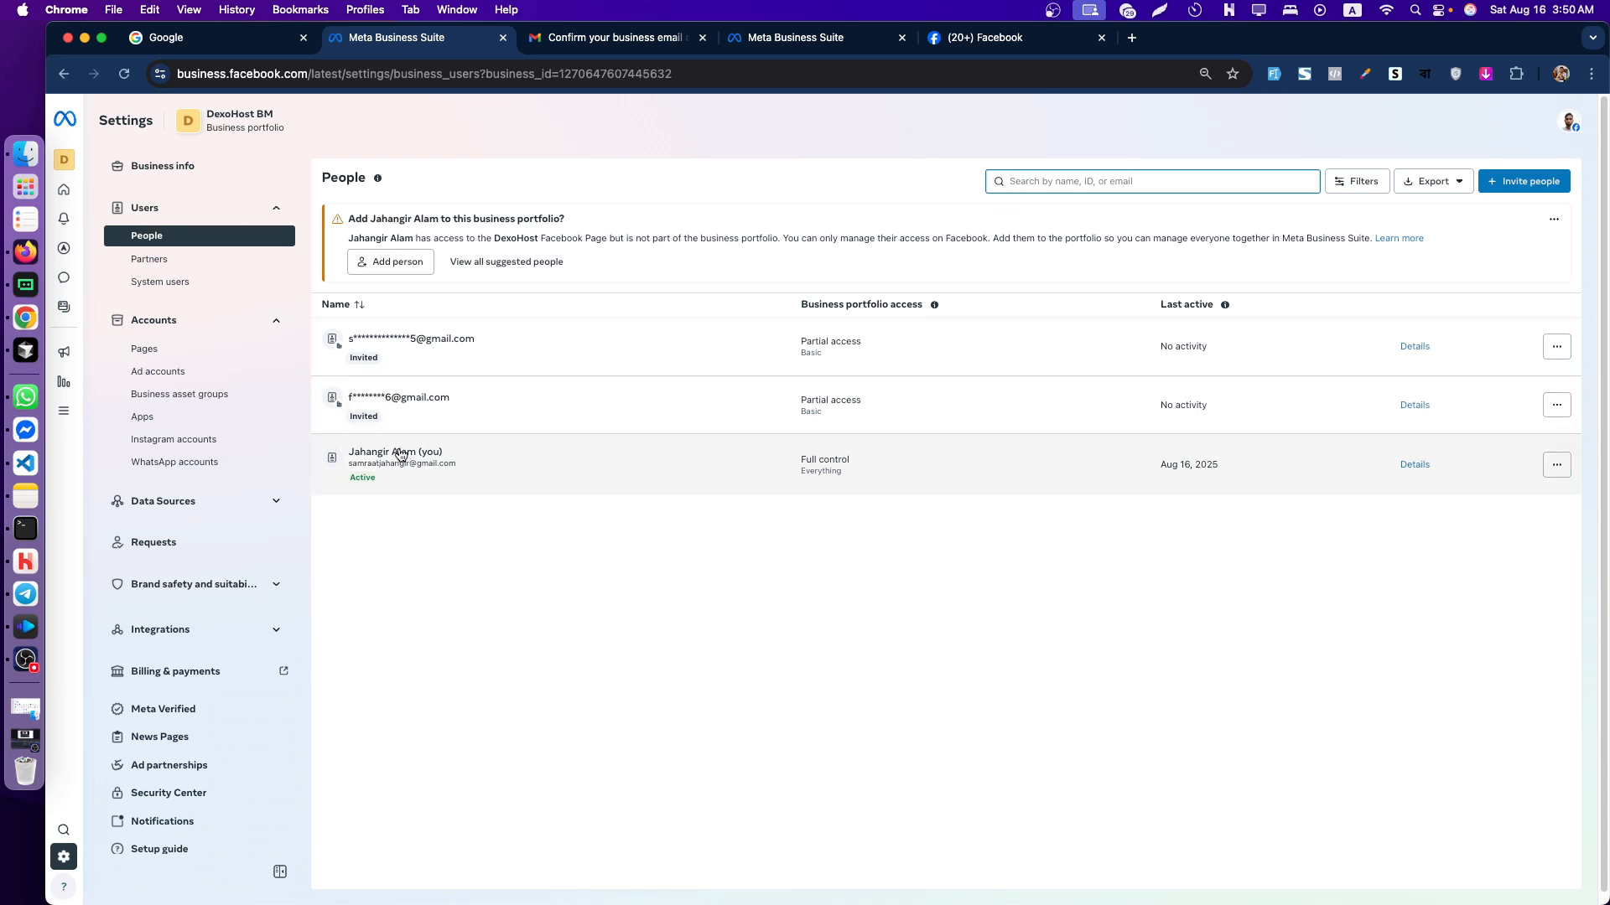
Browse the portfolio's Partners, Pages and Ad accounts settings.
{"action": "left_click", "coordinate": [211, 265]}
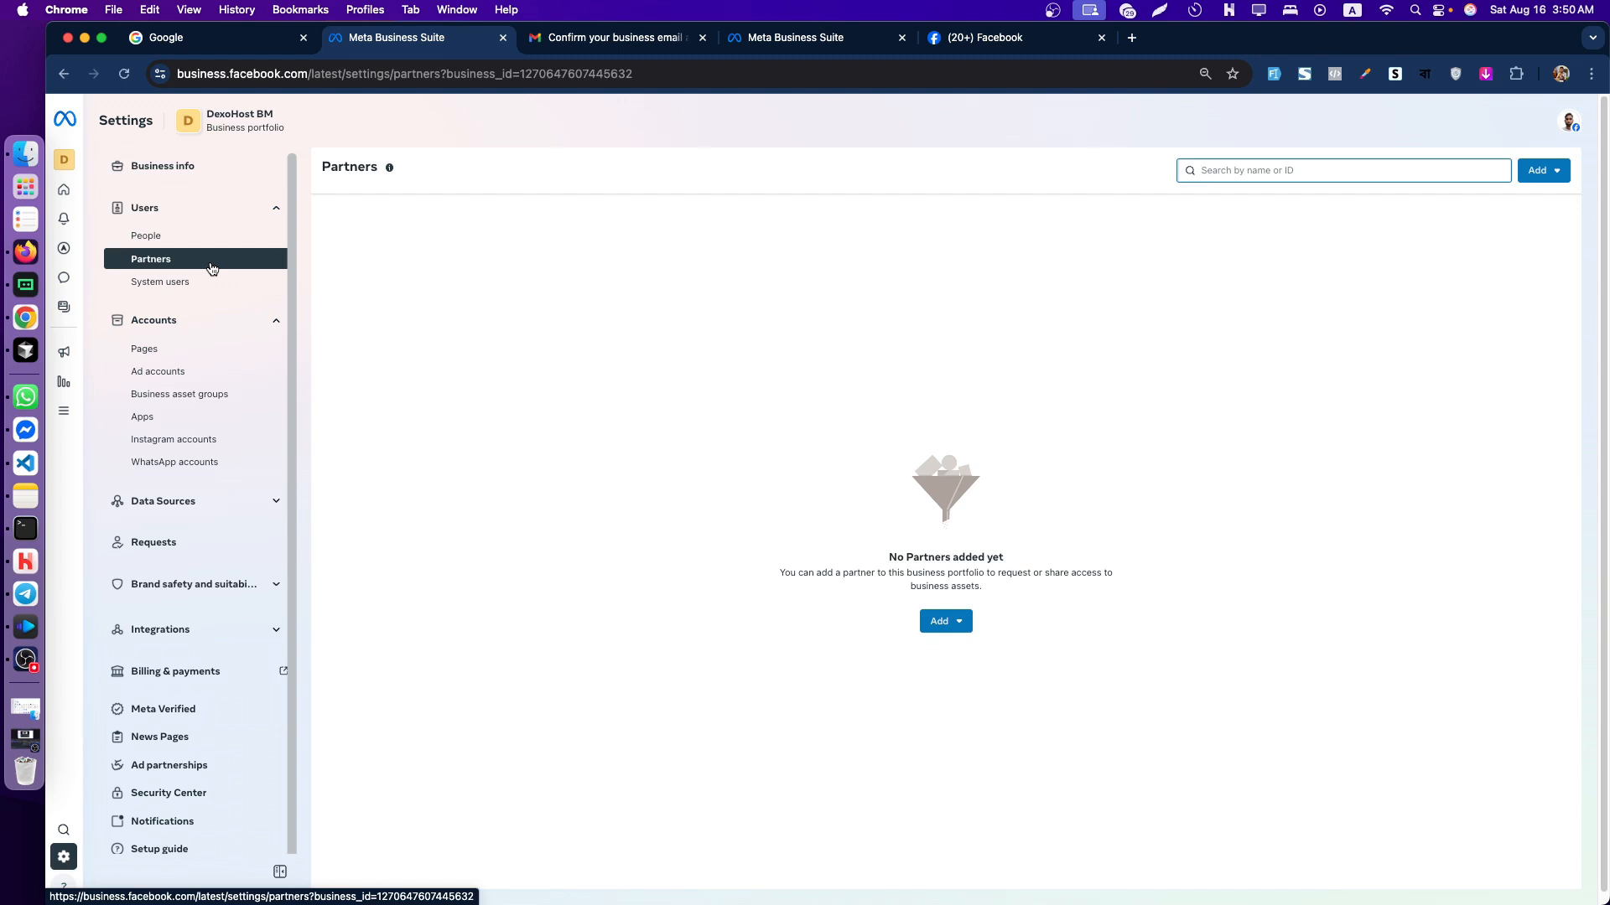
{"action": "left_click", "coordinate": [188, 351]}
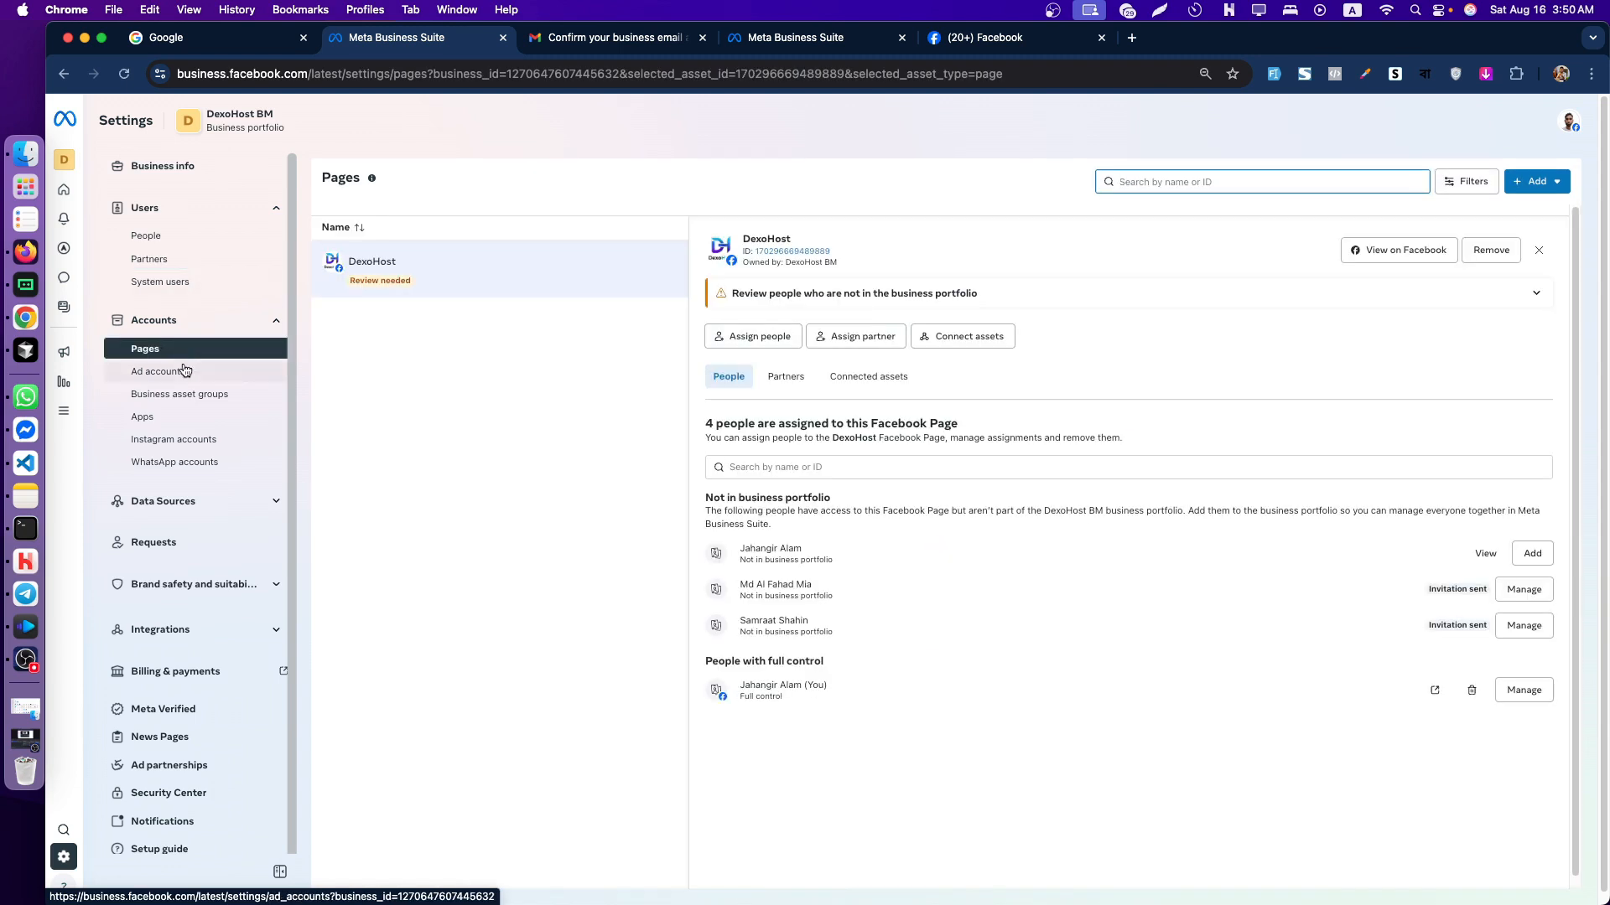
{"action": "left_click", "coordinate": [184, 371]}
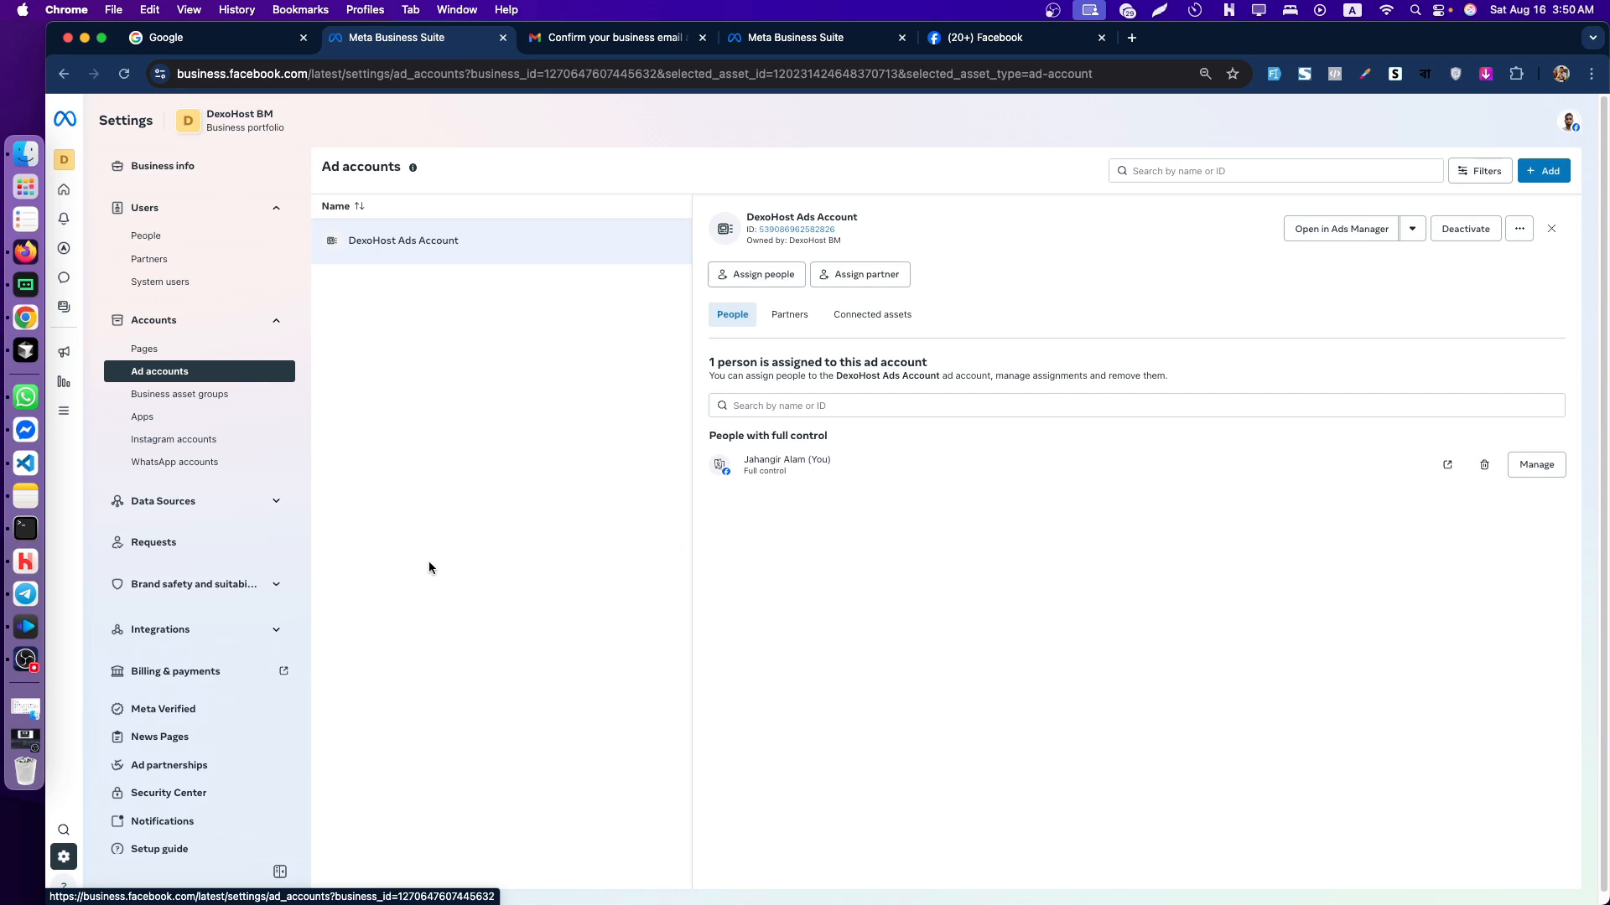
{"action": "scroll", "coordinate": [193, 604], "scroll_direction": "down", "scroll_amount": 5}
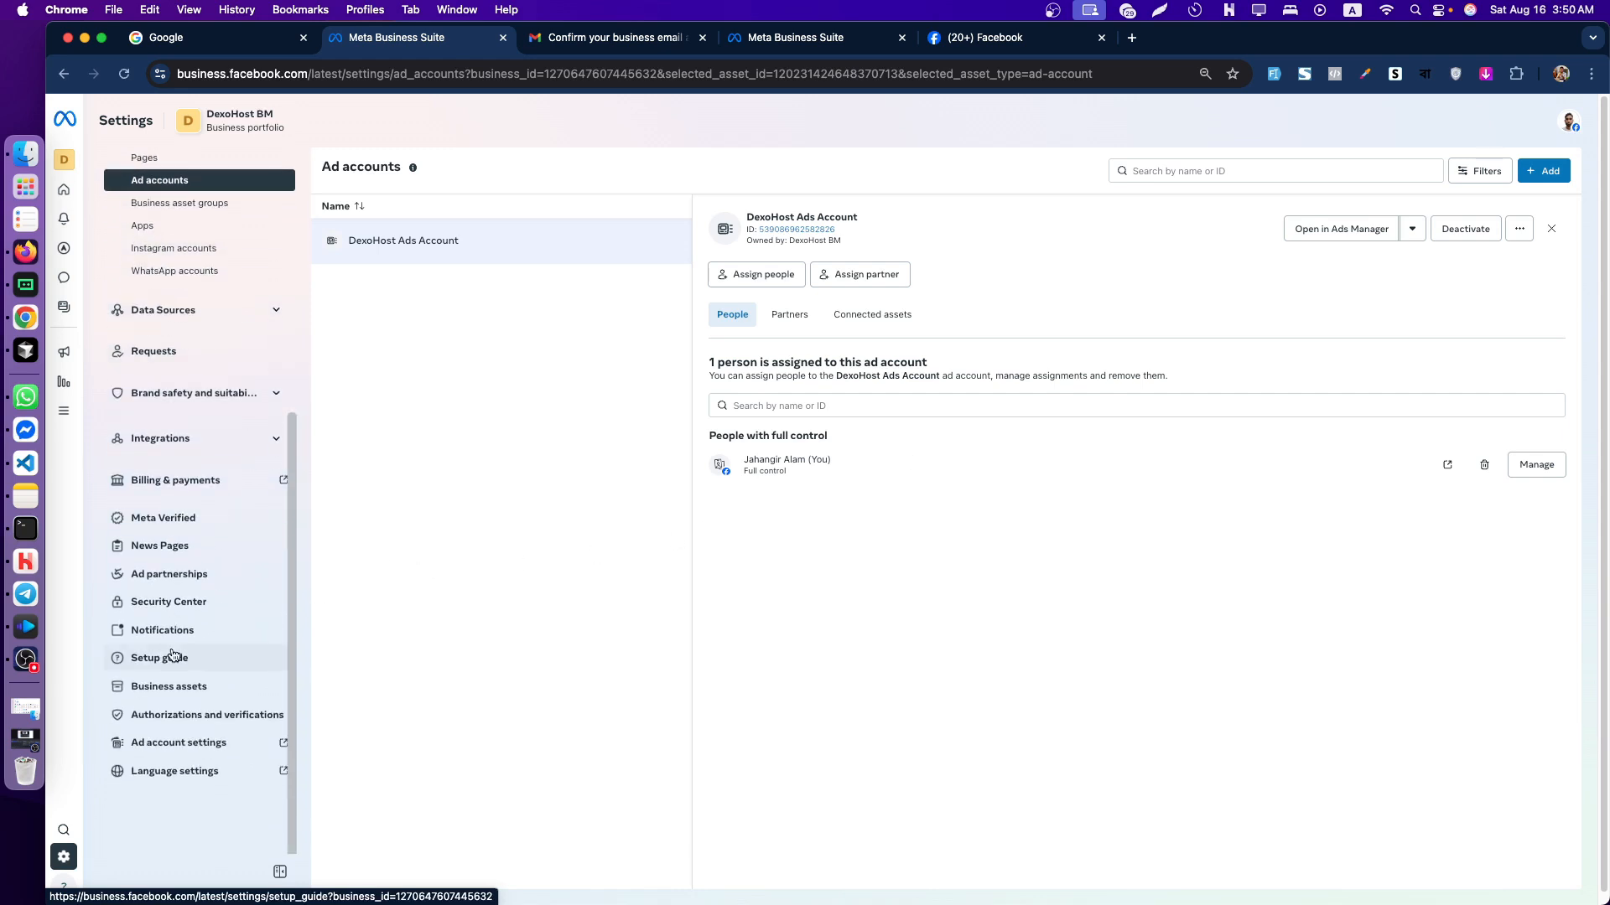
{"action": "scroll", "coordinate": [186, 407], "scroll_direction": "up", "scroll_amount": 2}
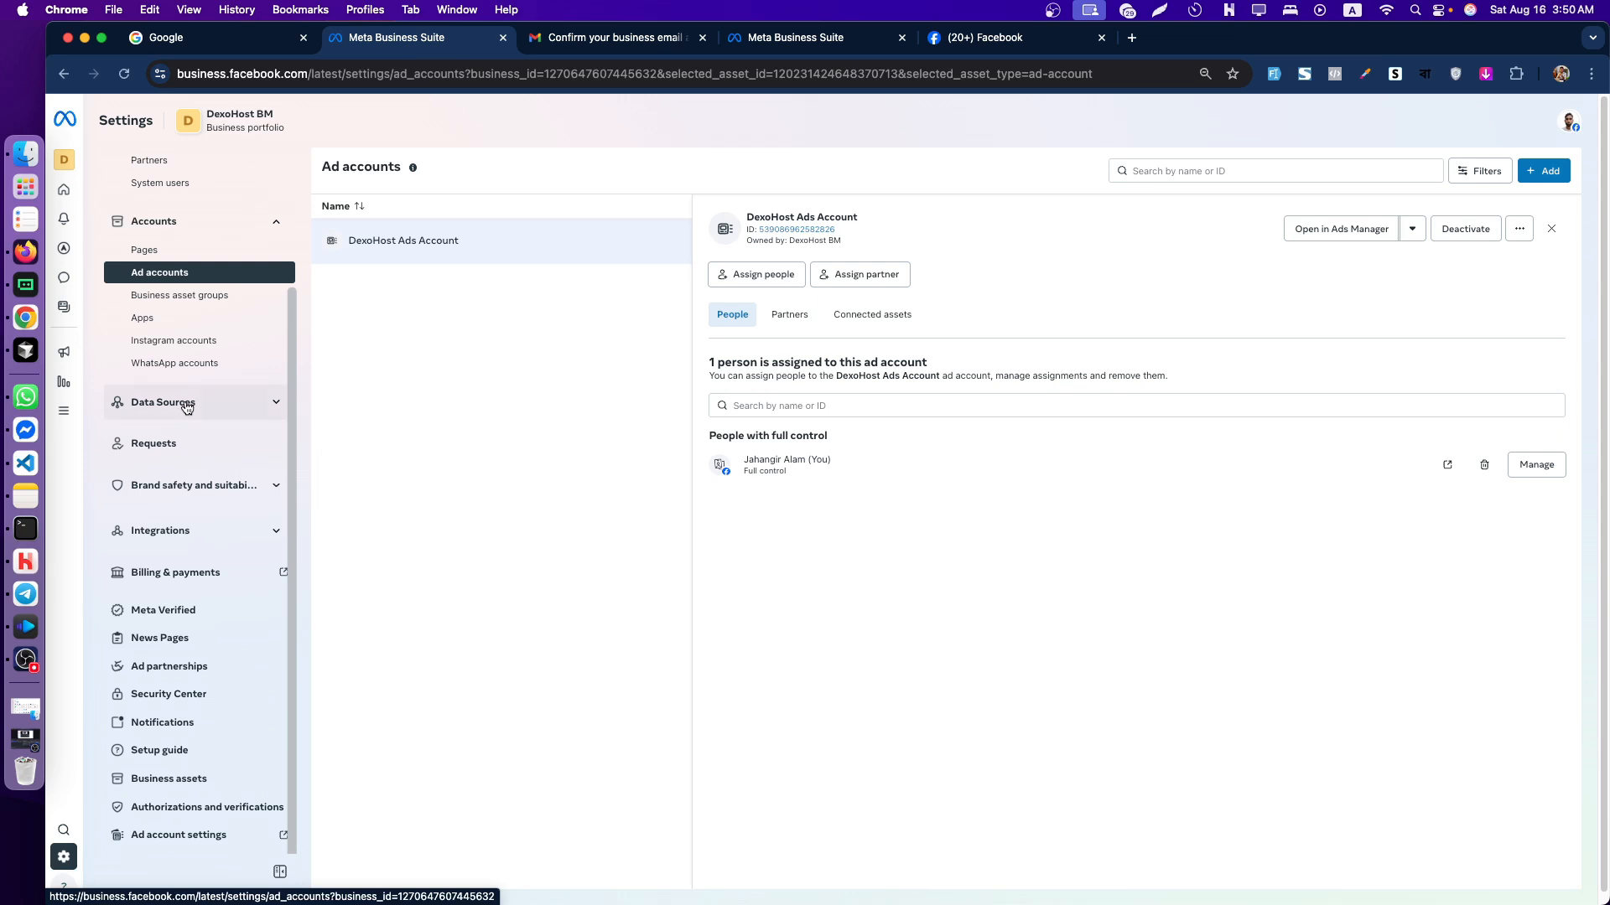
Open Datasets & pixels, then the Domains page under Brand safety and suitability.
{"action": "left_click", "coordinate": [186, 405]}
{"action": "left_click", "coordinate": [200, 458]}
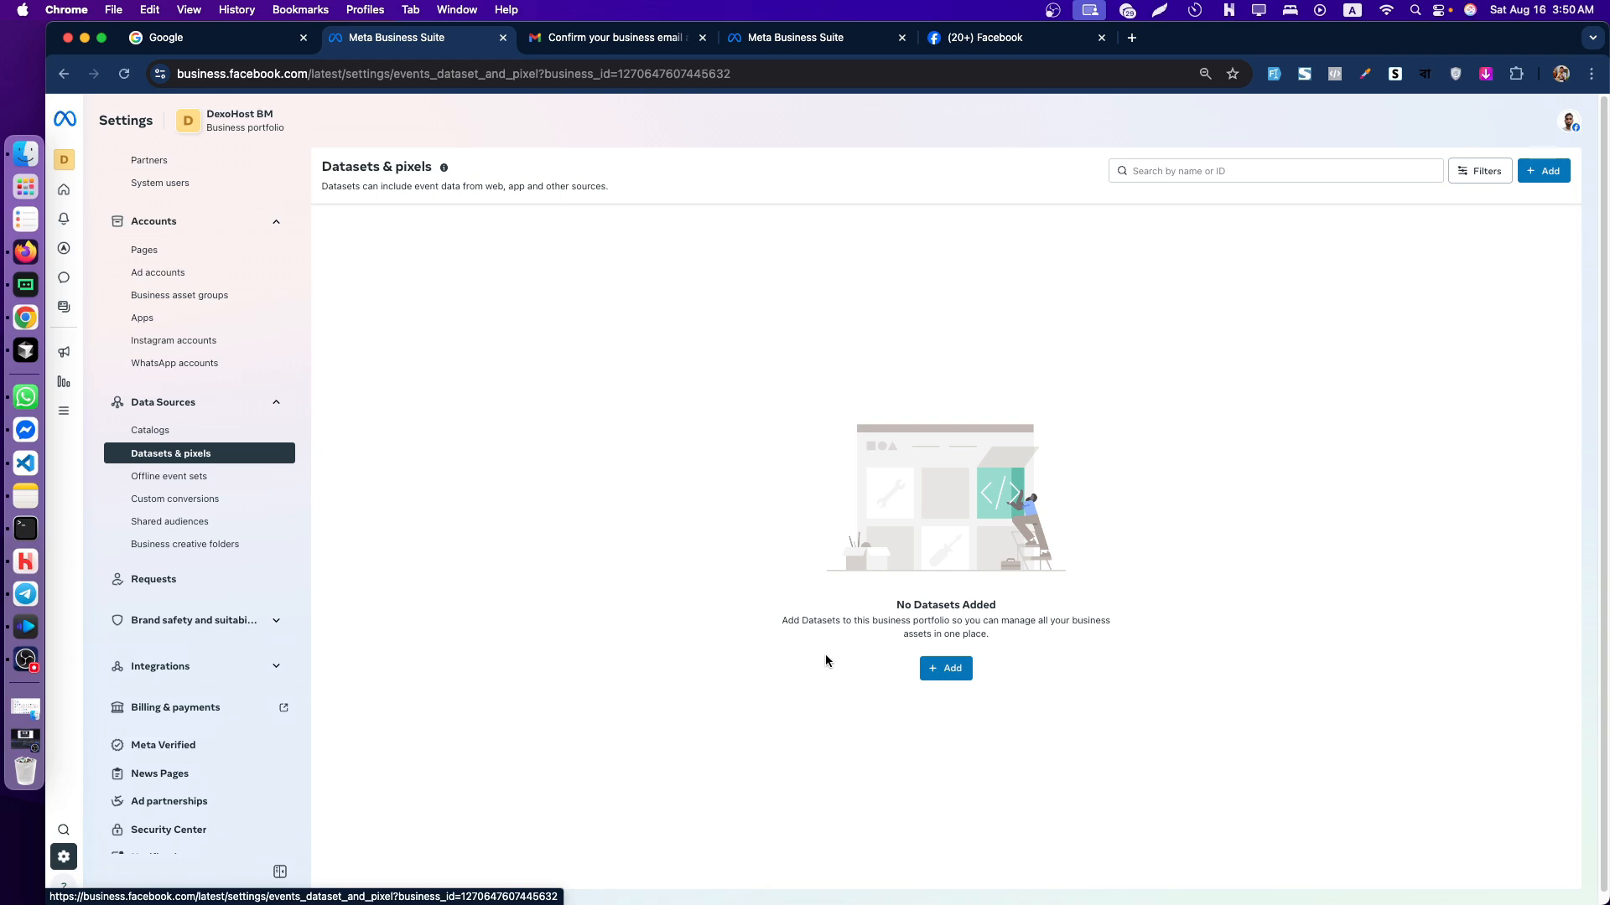
{"action": "left_click", "coordinate": [190, 620]}
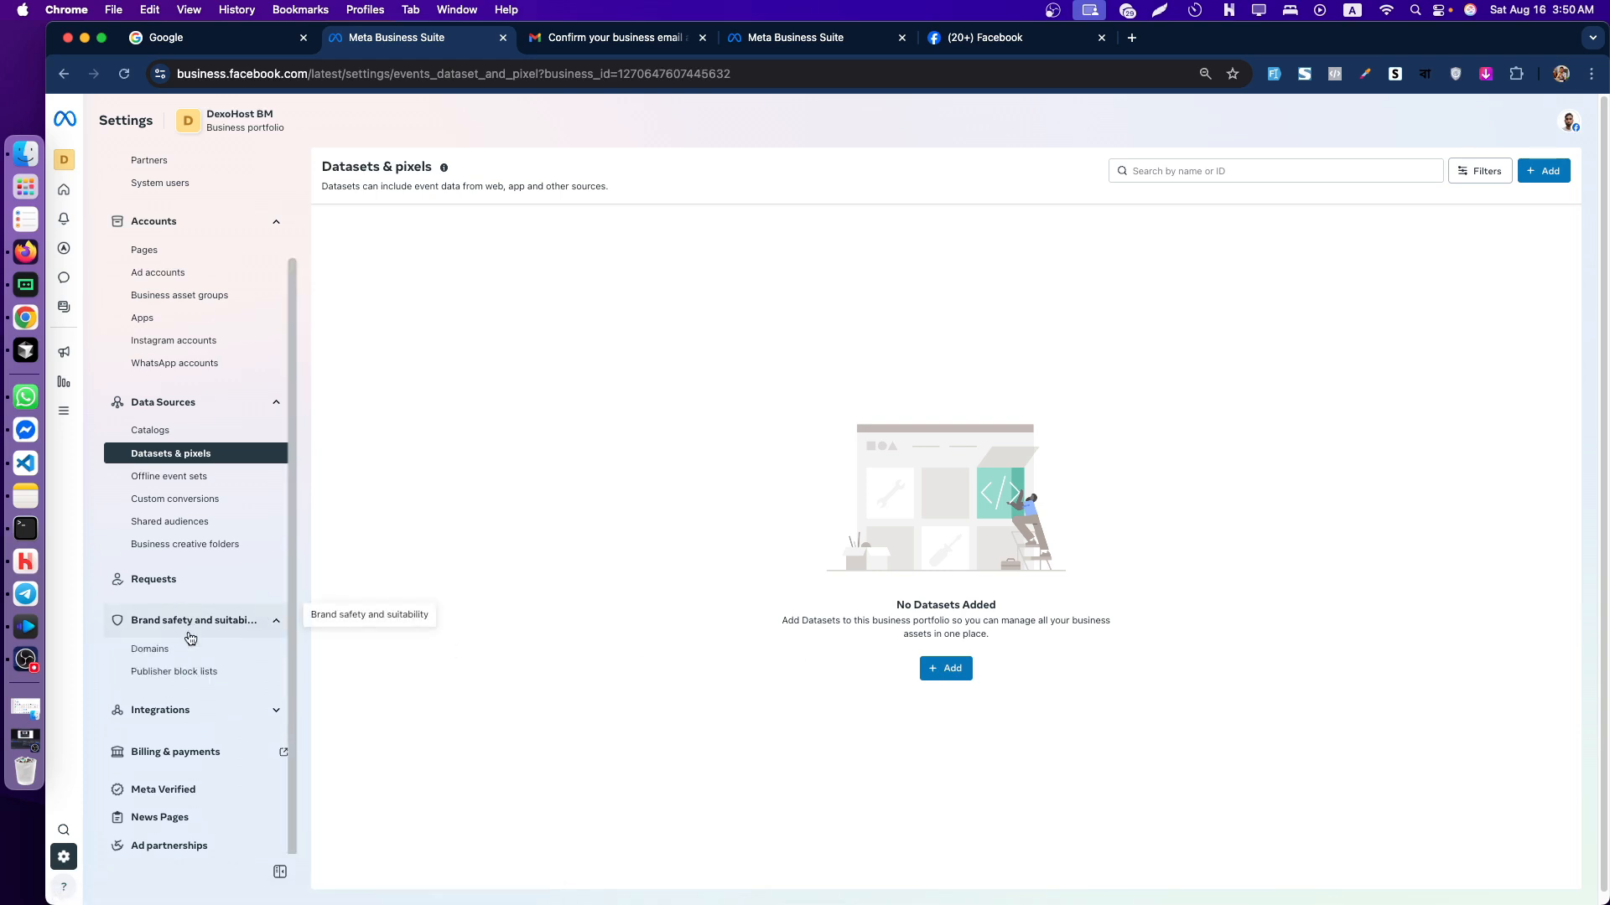
{"action": "left_click", "coordinate": [190, 647]}
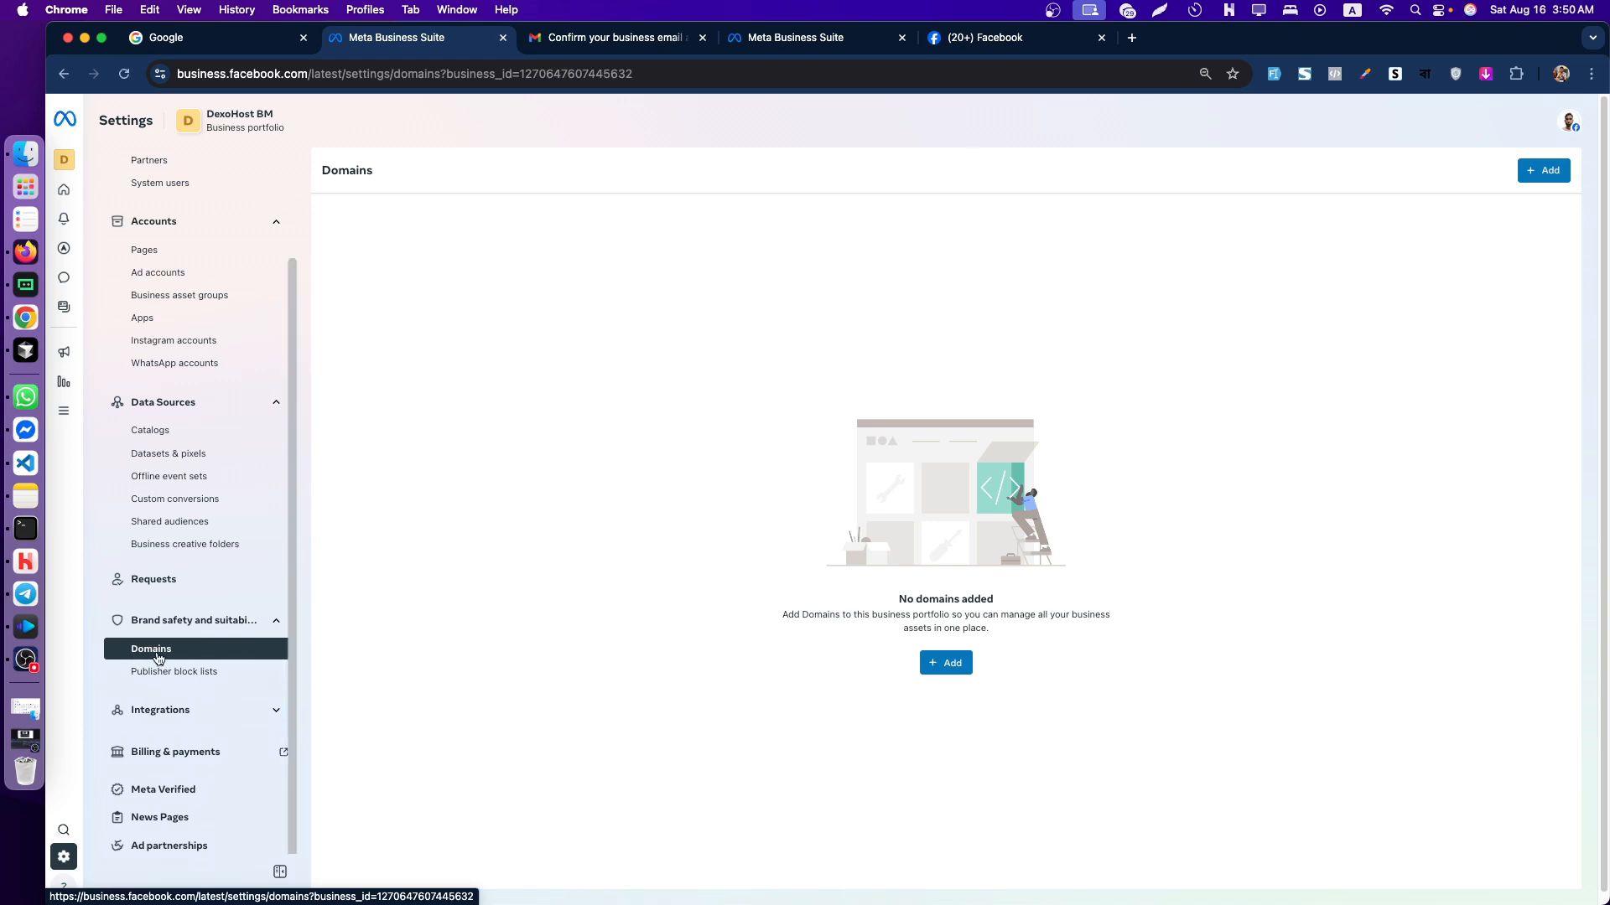
{"action": "scroll", "coordinate": [191, 727], "scroll_direction": "down", "scroll_amount": 5}
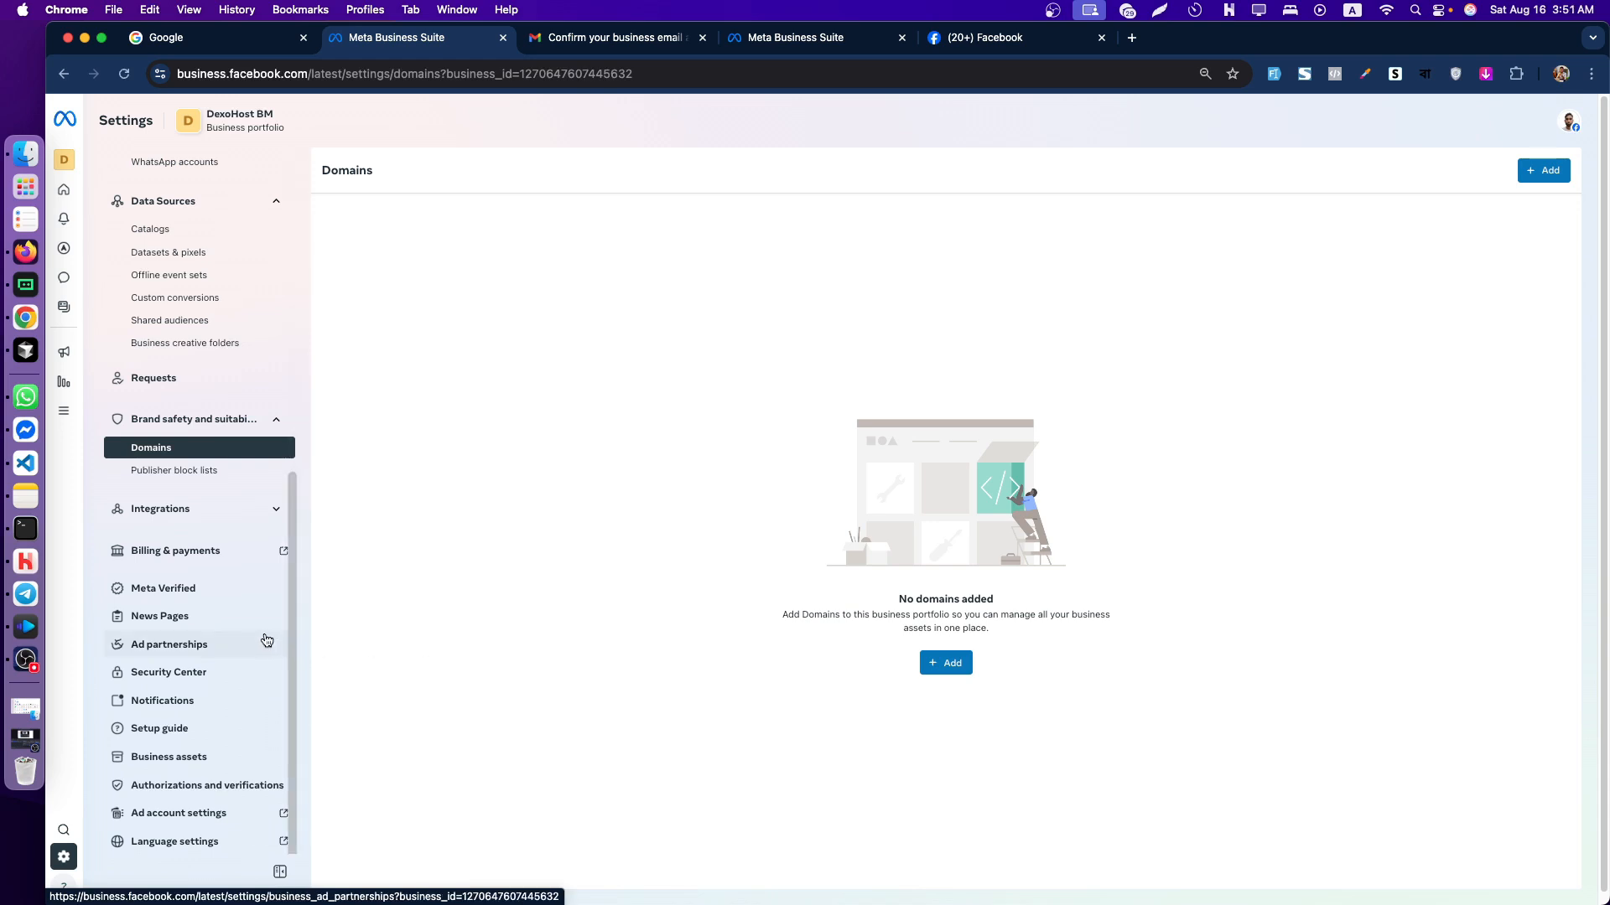
{"action": "scroll", "coordinate": [267, 640], "scroll_direction": "up", "scroll_amount": 5}
{"action": "scroll", "coordinate": [266, 640], "scroll_direction": "up", "scroll_amount": 1}
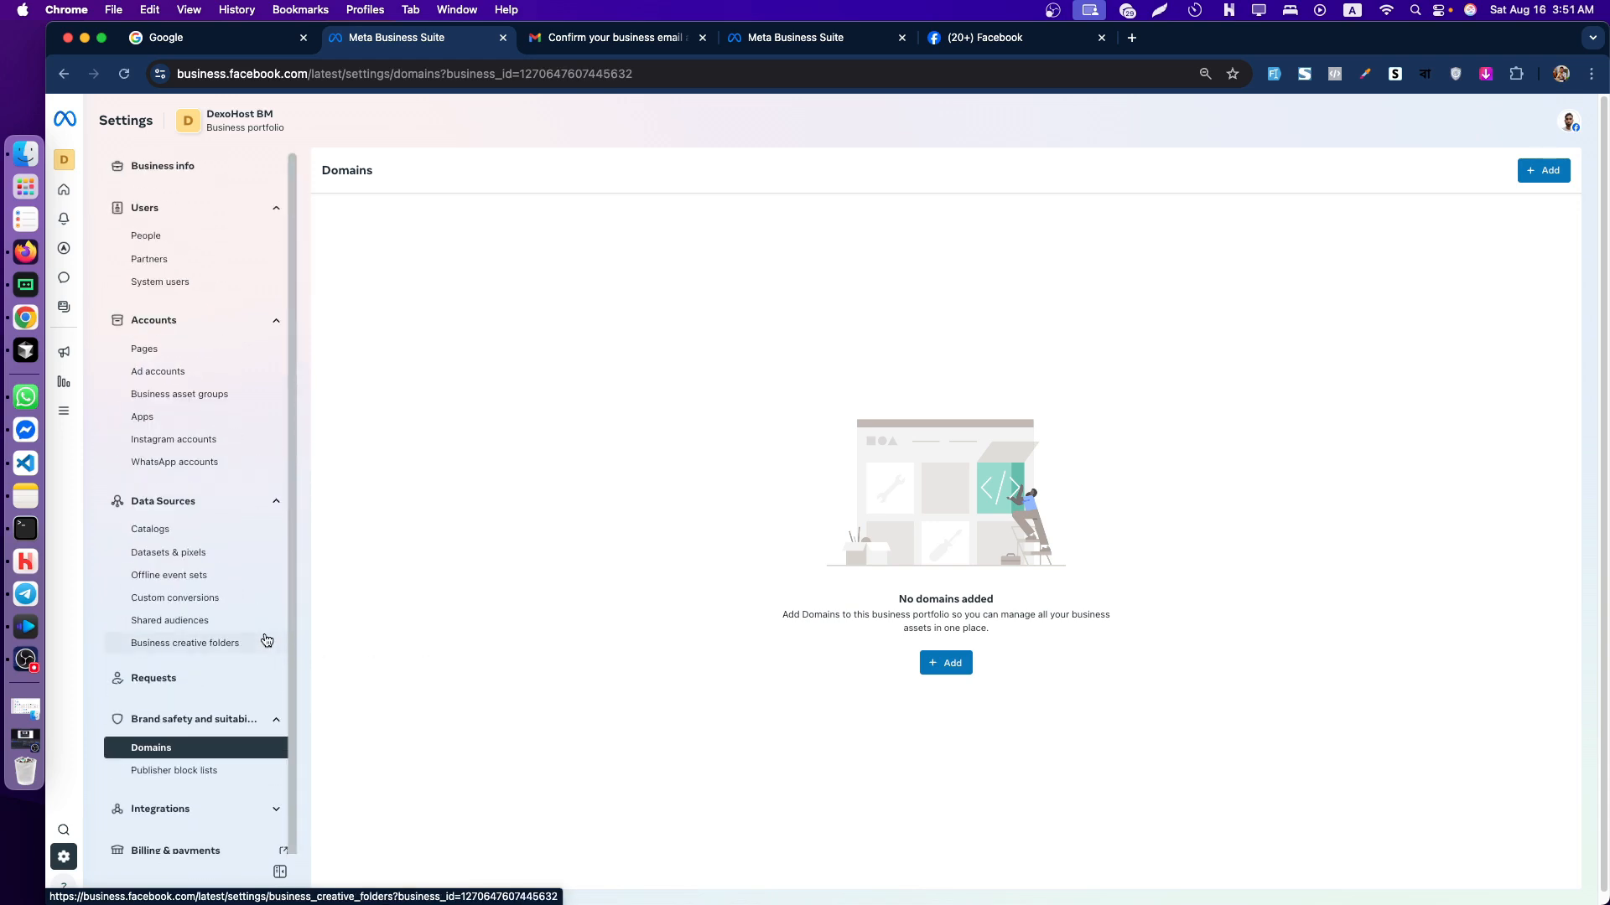